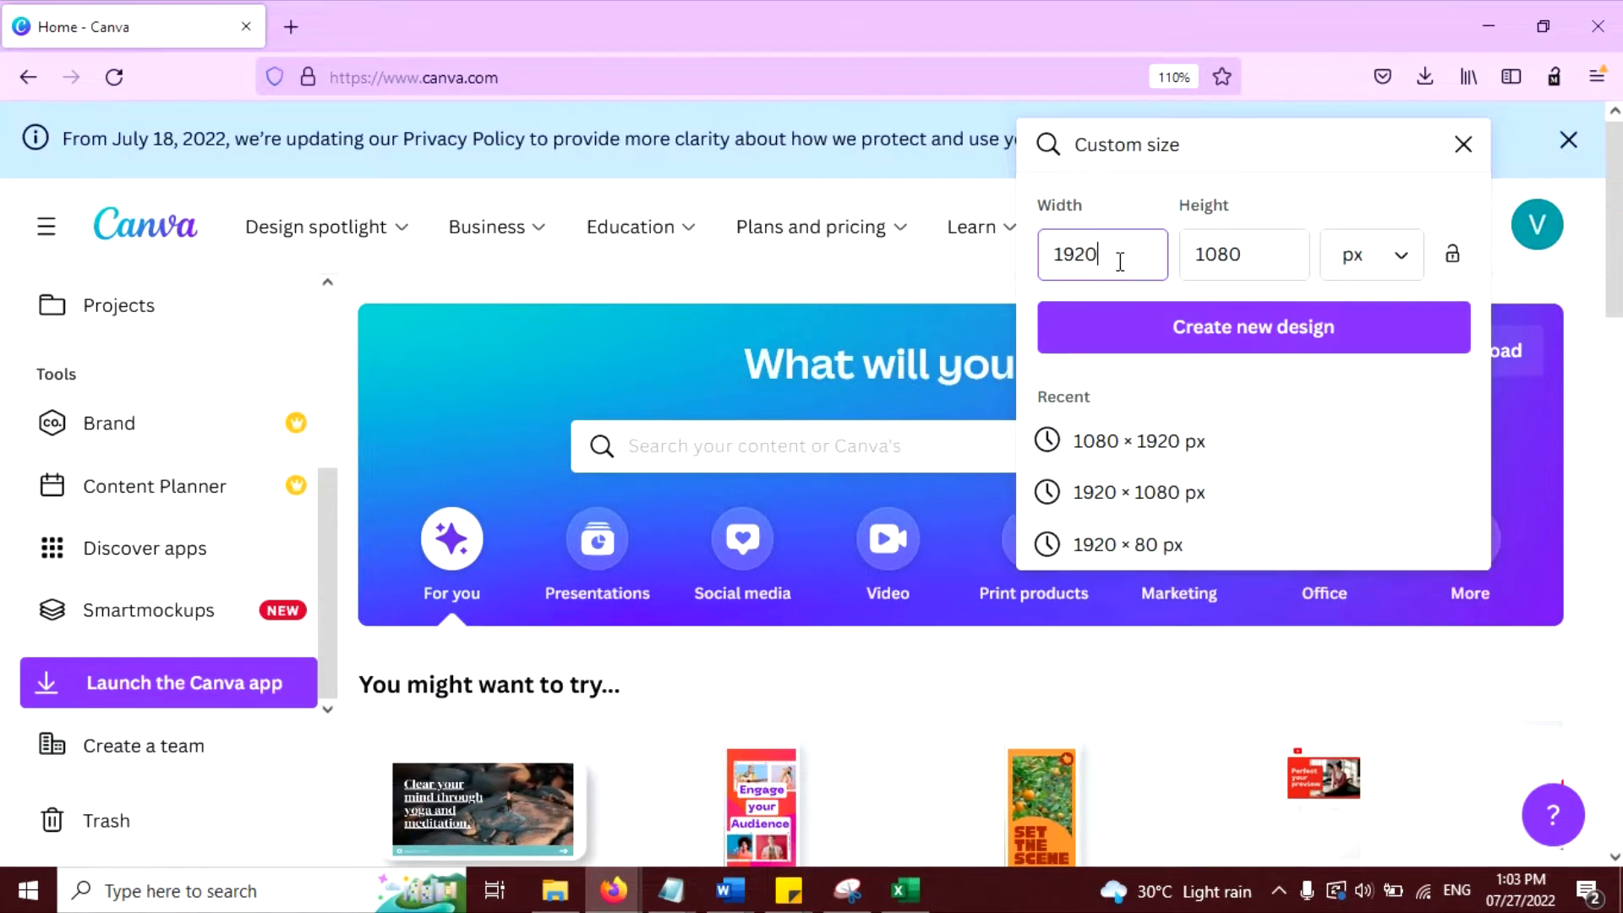
# Create a new custom-size design of 1920 × 1080 px
pyautogui.moveTo(1247, 255); pyautogui.dragTo(1207, 253)
pyautogui.moveTo(1097, 254); pyautogui.dragTo(1159, 272)
pyautogui.click(1189, 326)
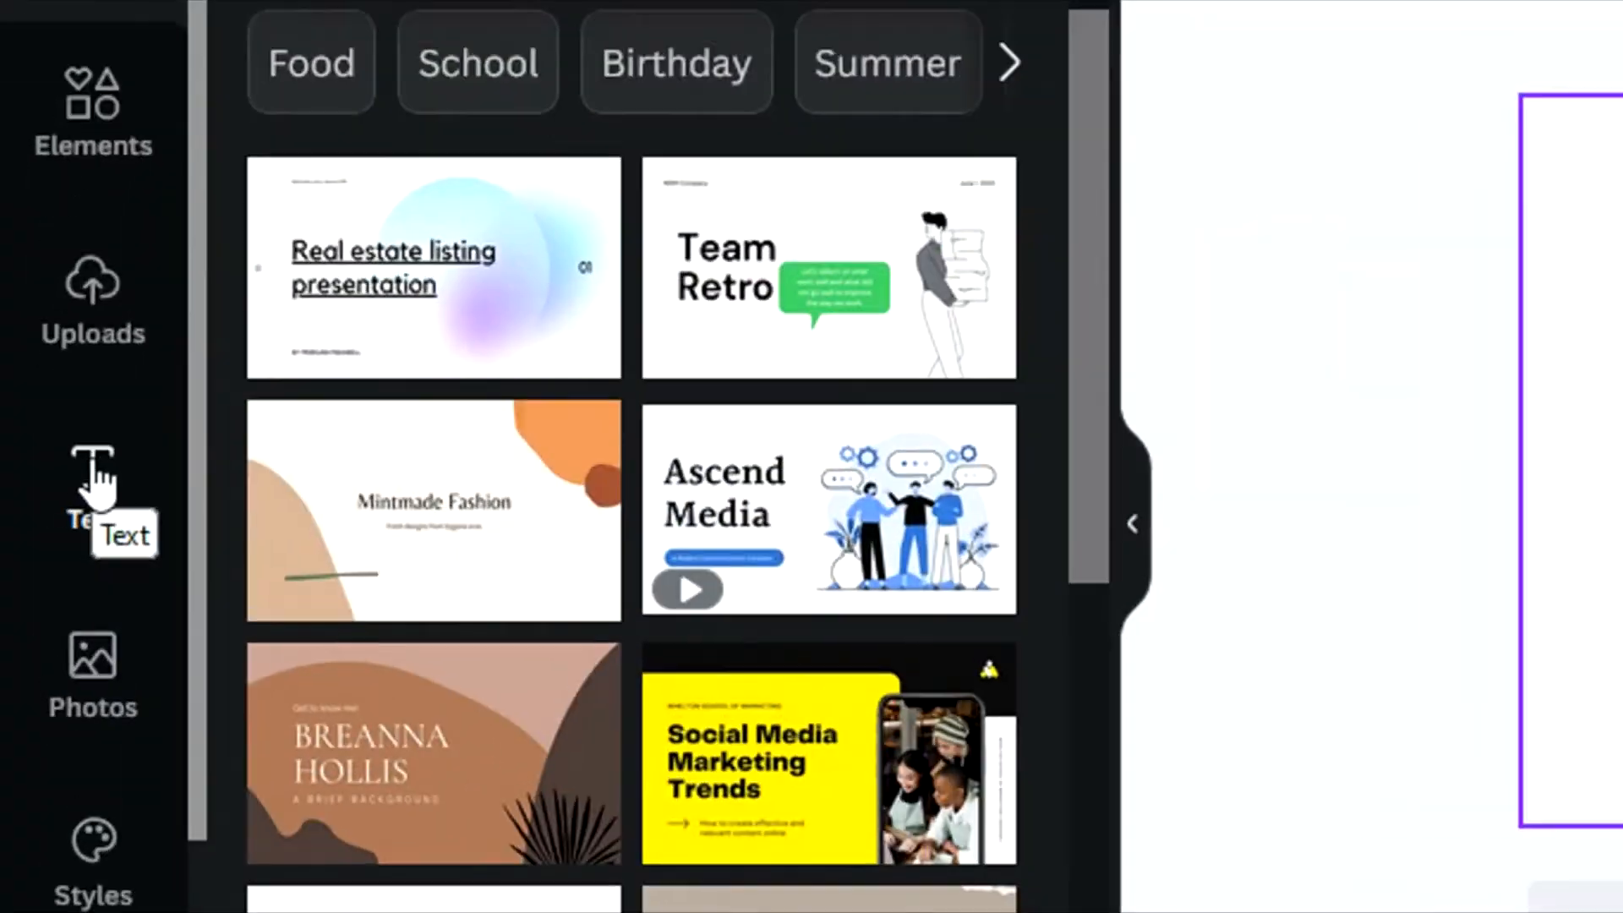
# Add a heading to the blank page with the text "MULTICOLOR"
pyautogui.click(100, 639)
pyautogui.click(457, 193)
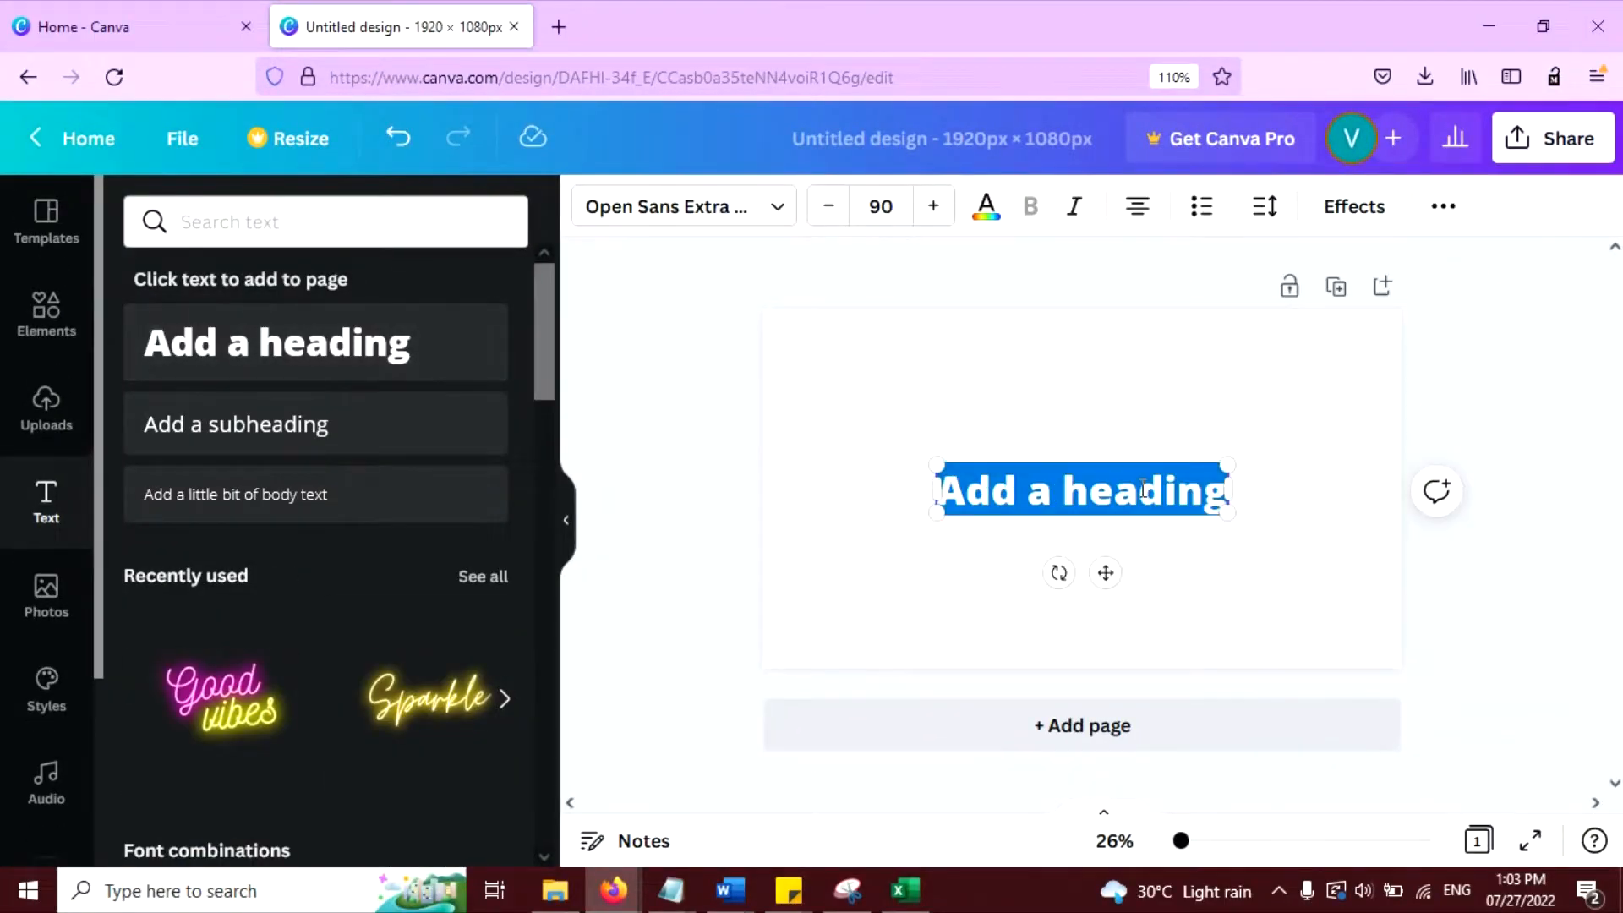
pyautogui.write('m')
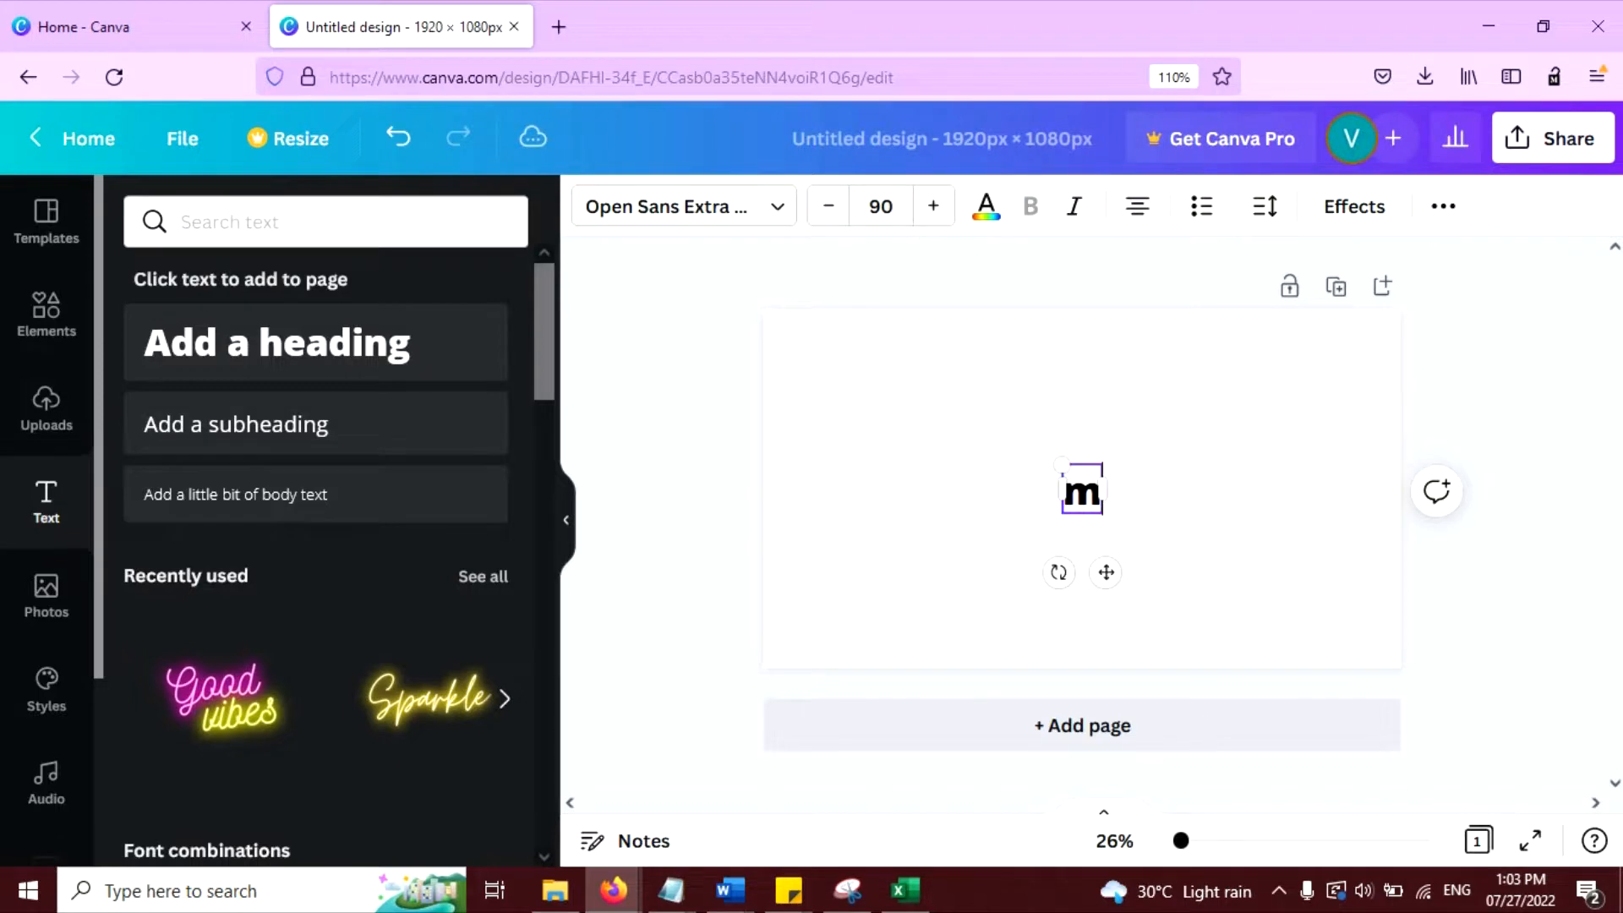
pyautogui.write('ultico')
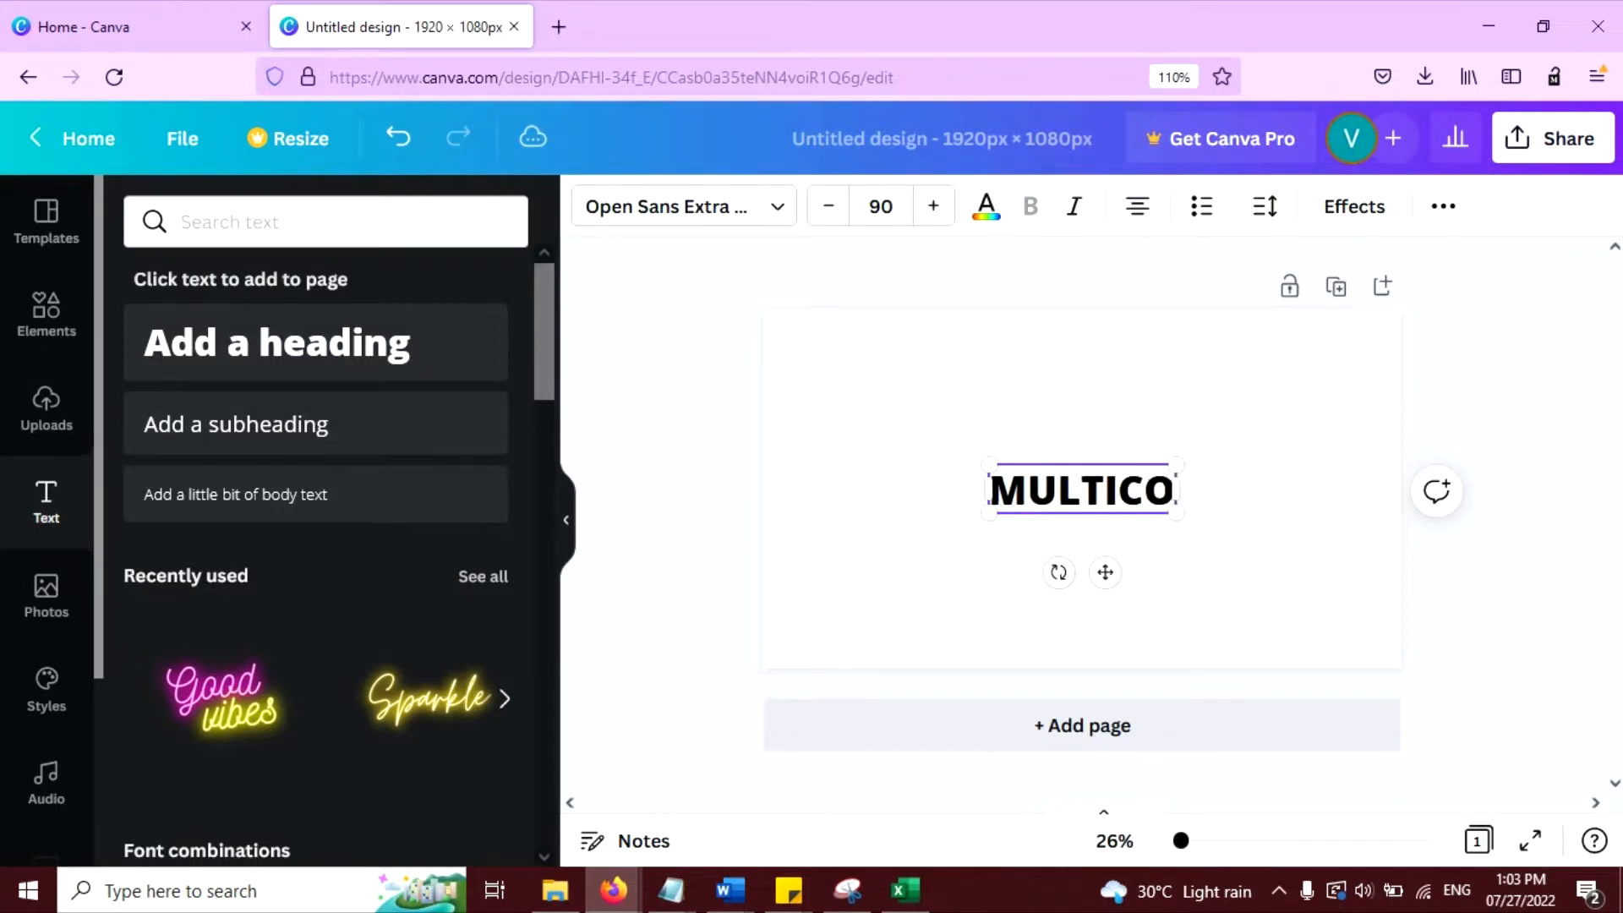
pyautogui.write('lor')
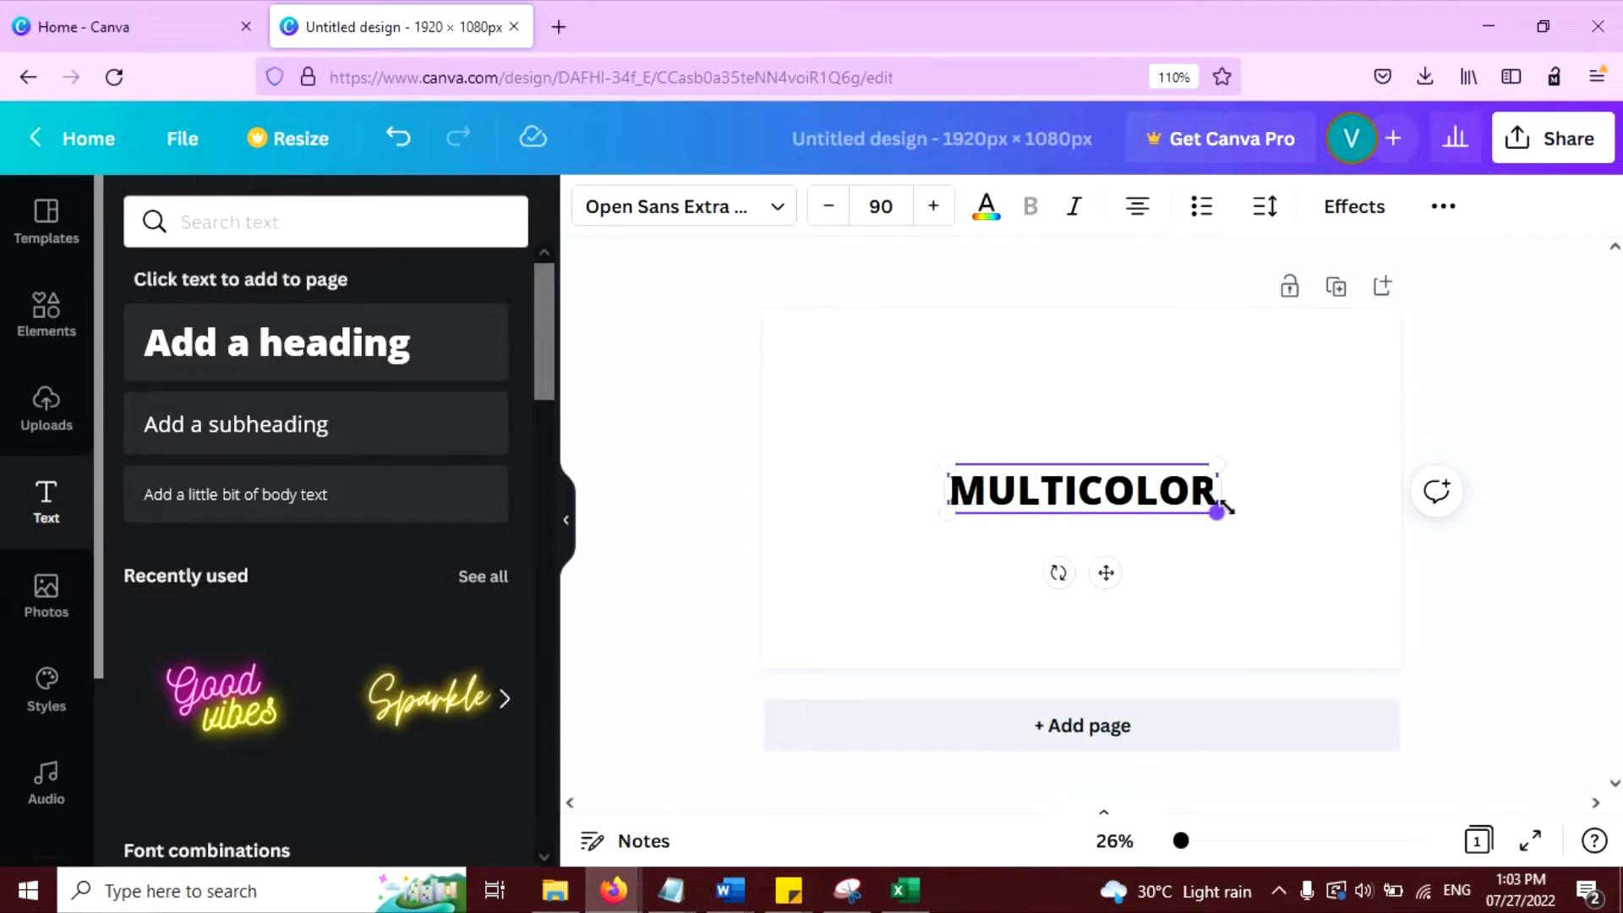
# Enlarge the MULTICOLOR heading to font size 189 so it nearly spans the page width, and centre it
pyautogui.moveTo(1247, 565); pyautogui.dragTo(1352, 612)
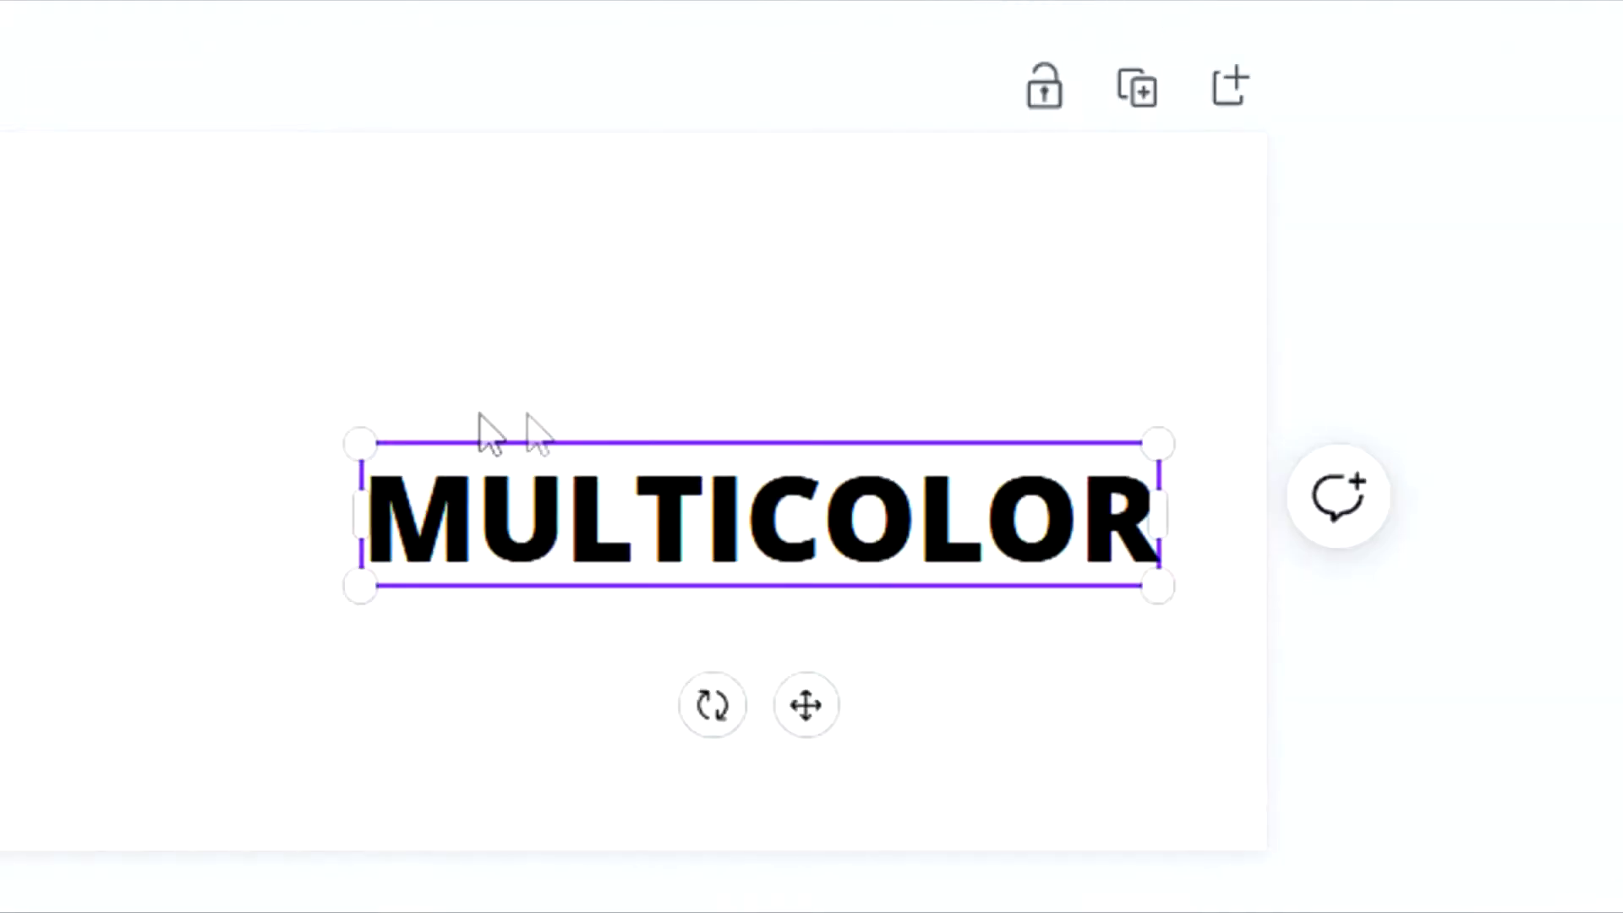
pyautogui.moveTo(366, 442); pyautogui.dragTo(161, 315)
pyautogui.moveTo(404, 315); pyautogui.dragTo(405, 314)
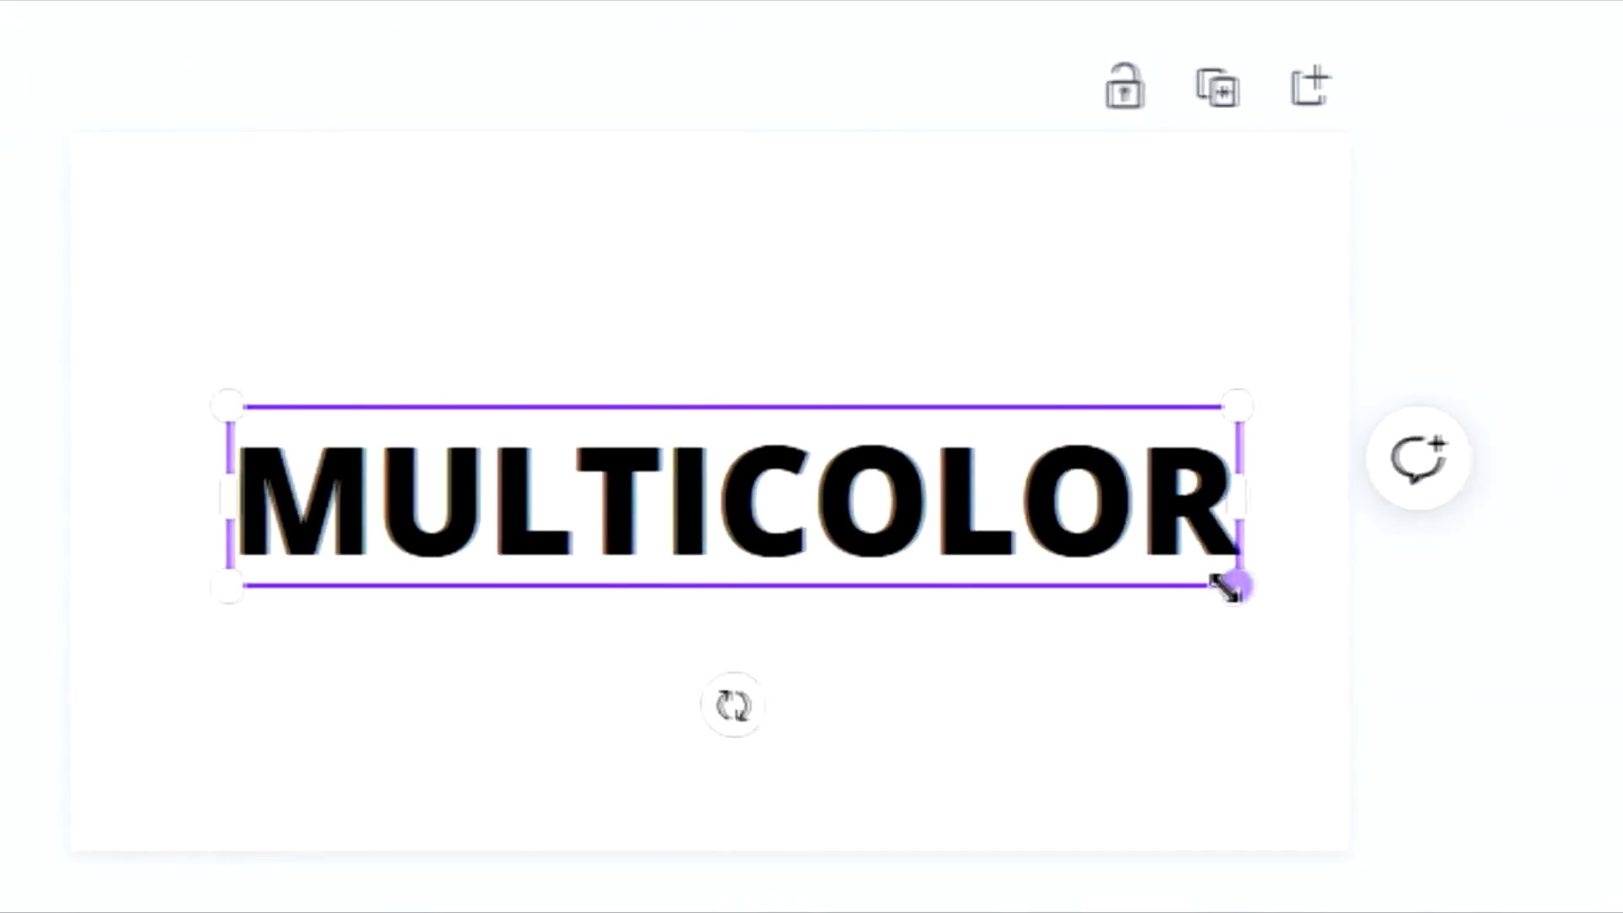
pyautogui.moveTo(1410, 585); pyautogui.dragTo(1446, 592)
pyautogui.moveTo(203, 406); pyautogui.dragTo(139, 375)
pyautogui.click(1029, 165)
pyautogui.moveTo(1019, 487); pyautogui.dragTo(1020, 475)
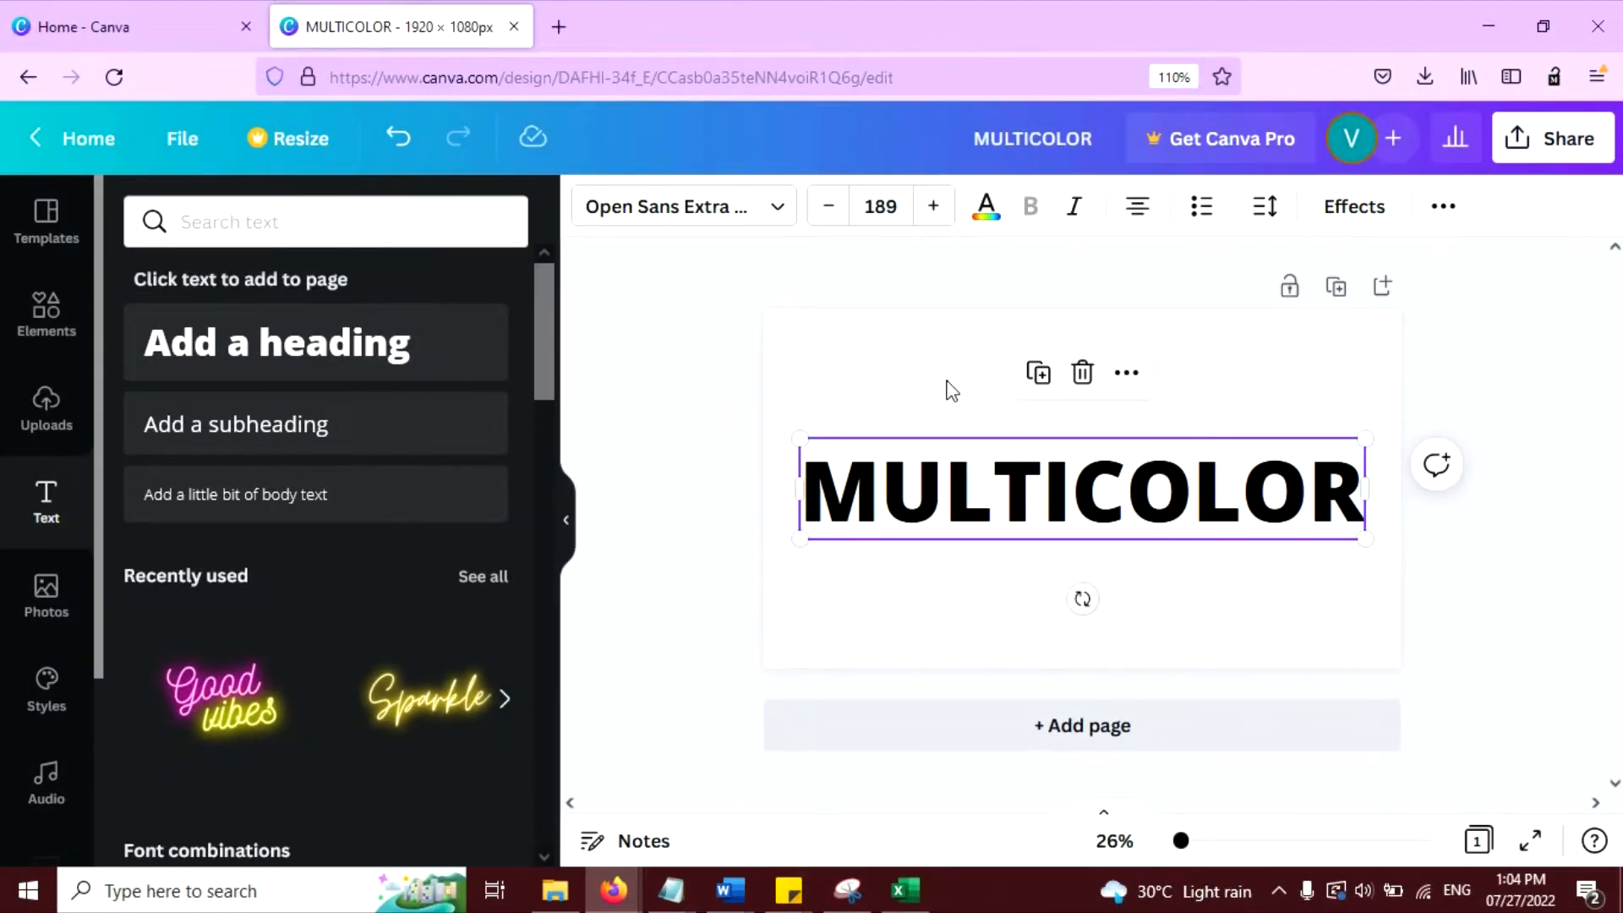
pyautogui.click(953, 390)
pyautogui.click(996, 495)
pyautogui.click(971, 385)
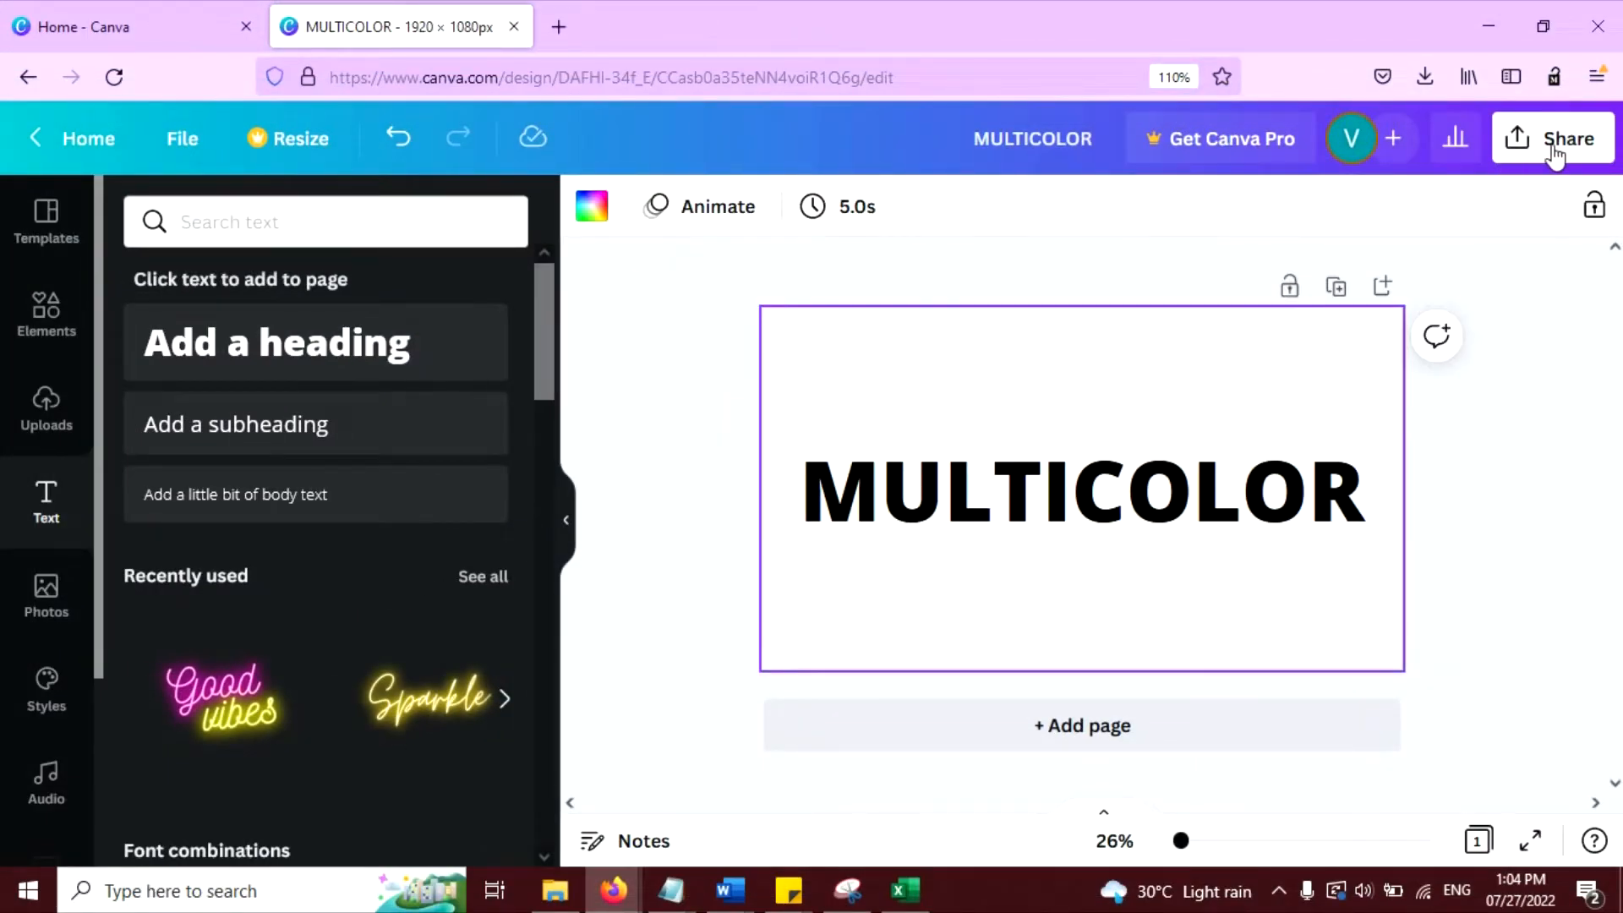
# Download the design as a PNG at 1920 × 1080 px
pyautogui.click(1554, 143)
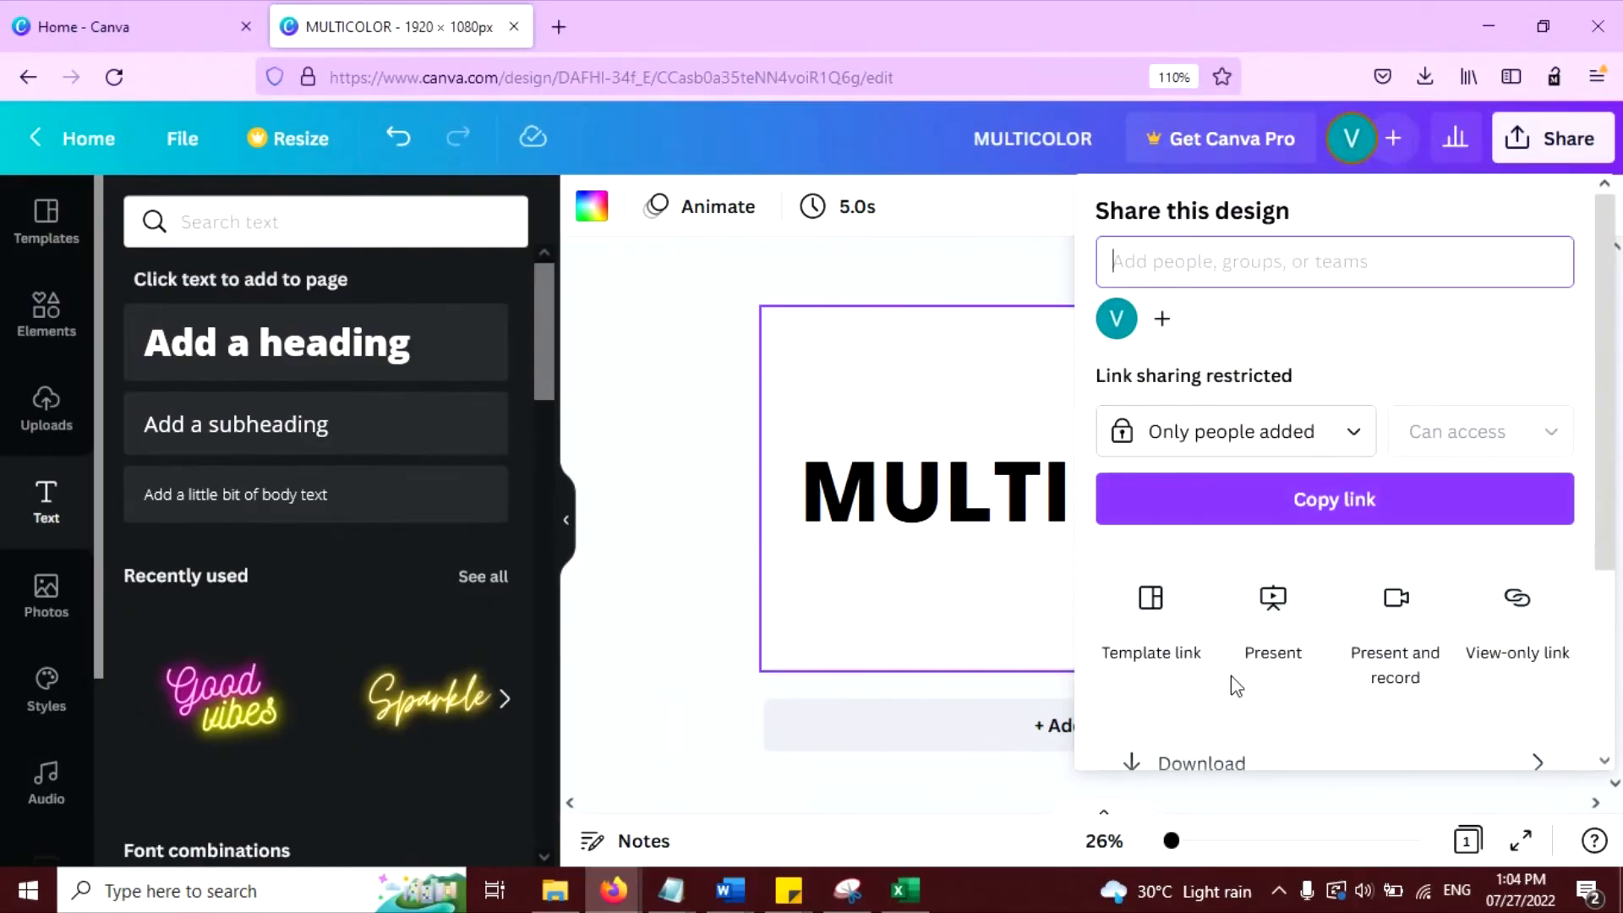
pyautogui.scroll(-2, 1232, 668)
pyautogui.click(1239, 616)
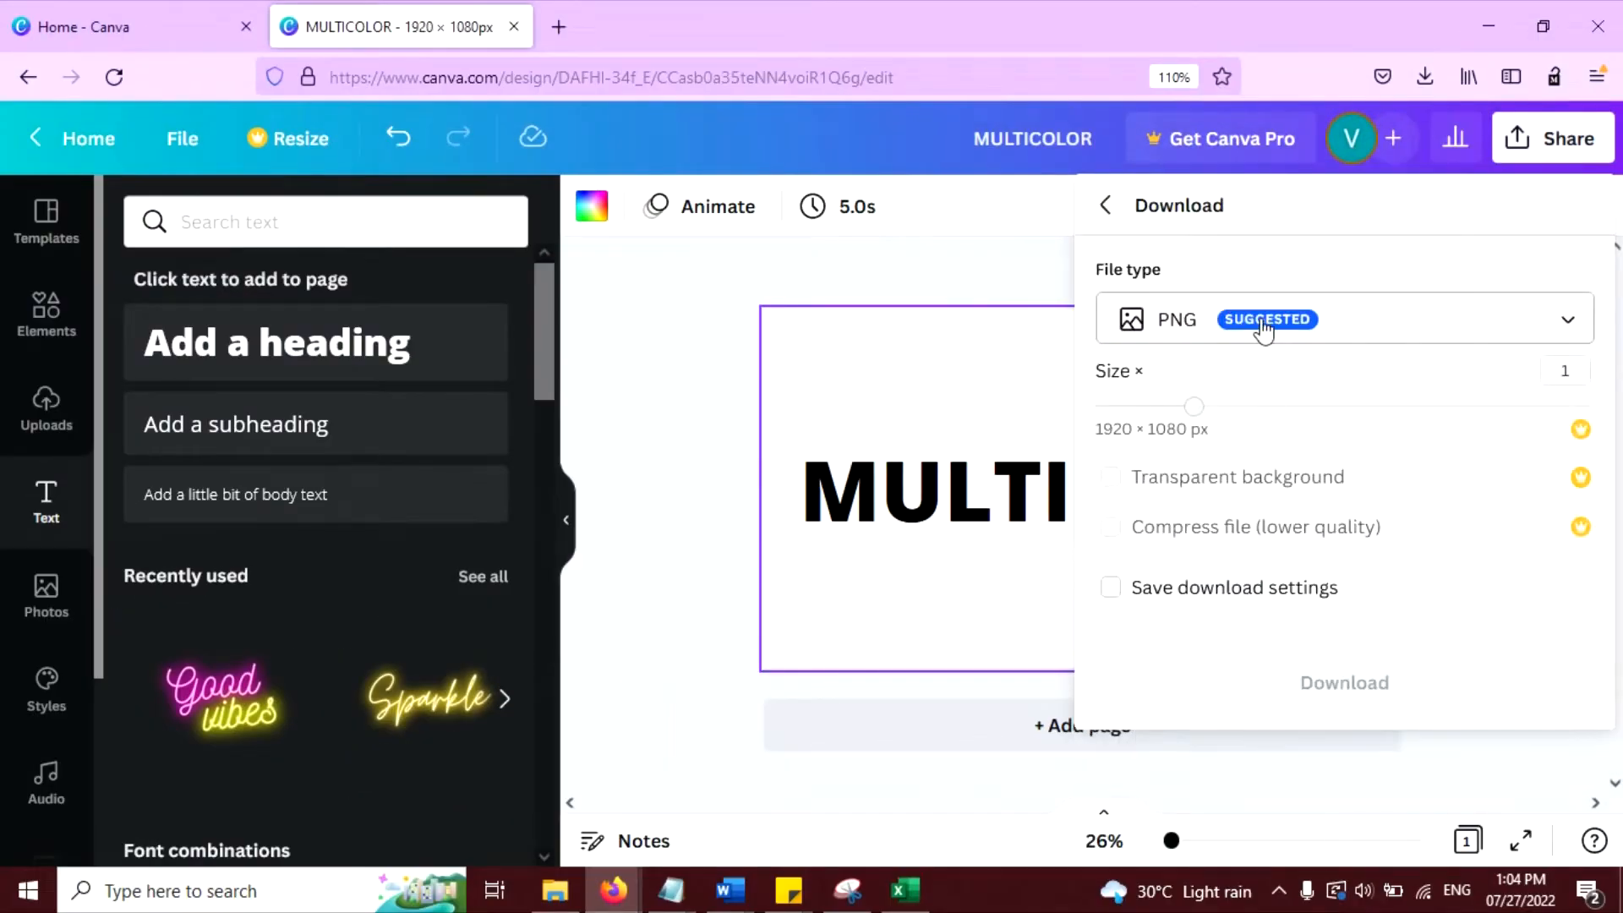
pyautogui.click(1326, 667)
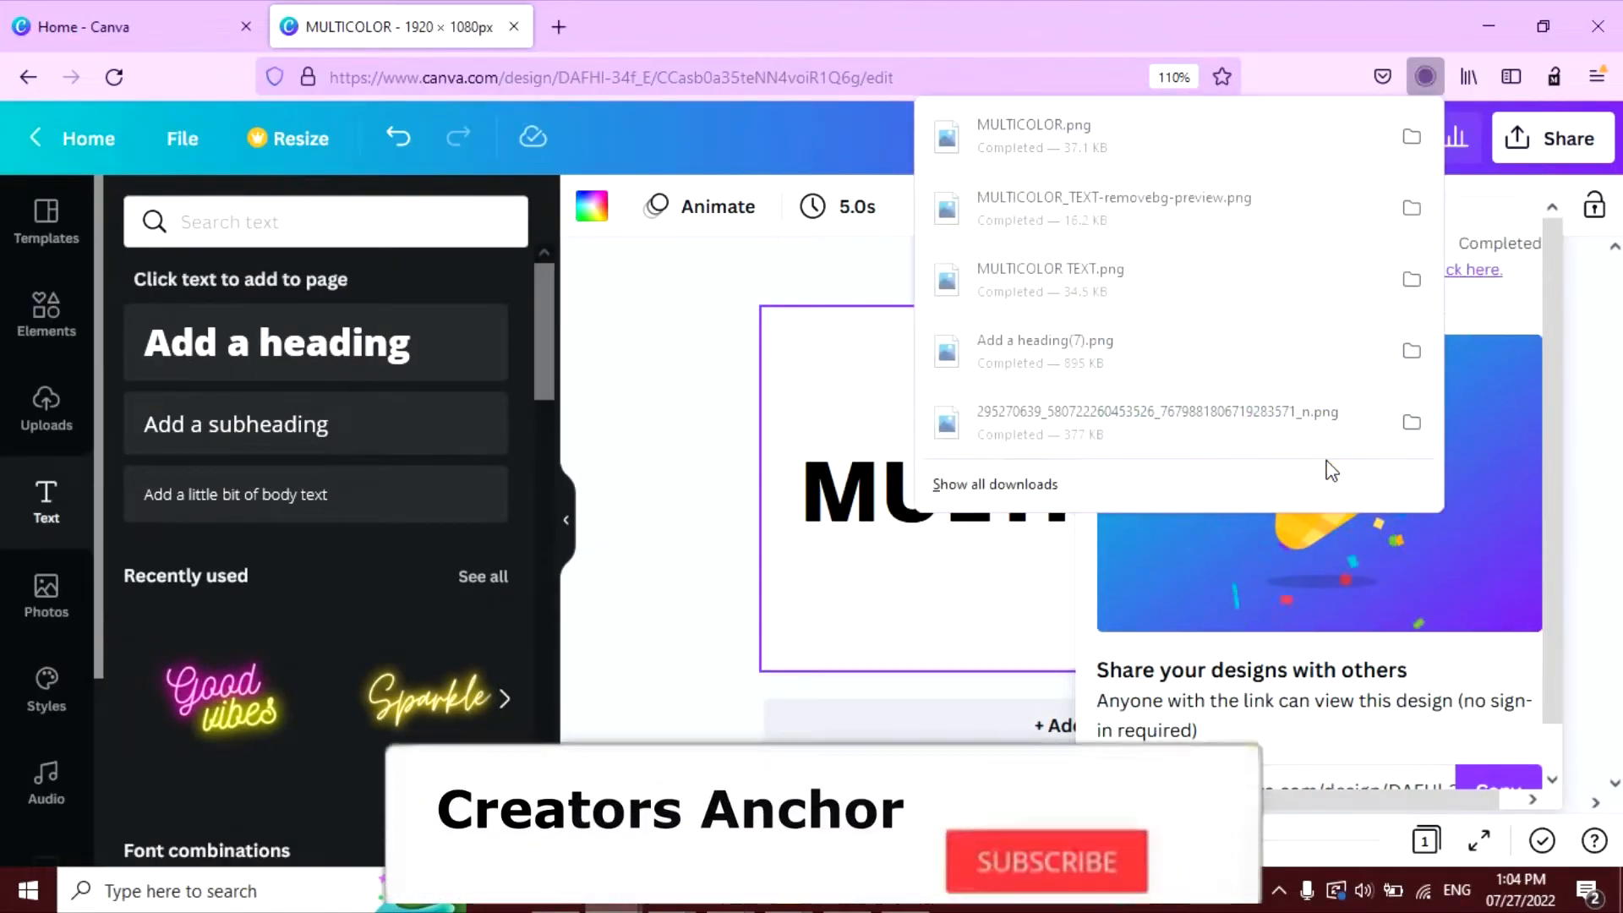
# Delete the MULTICOLOR heading from the page
pyautogui.click(1025, 11)
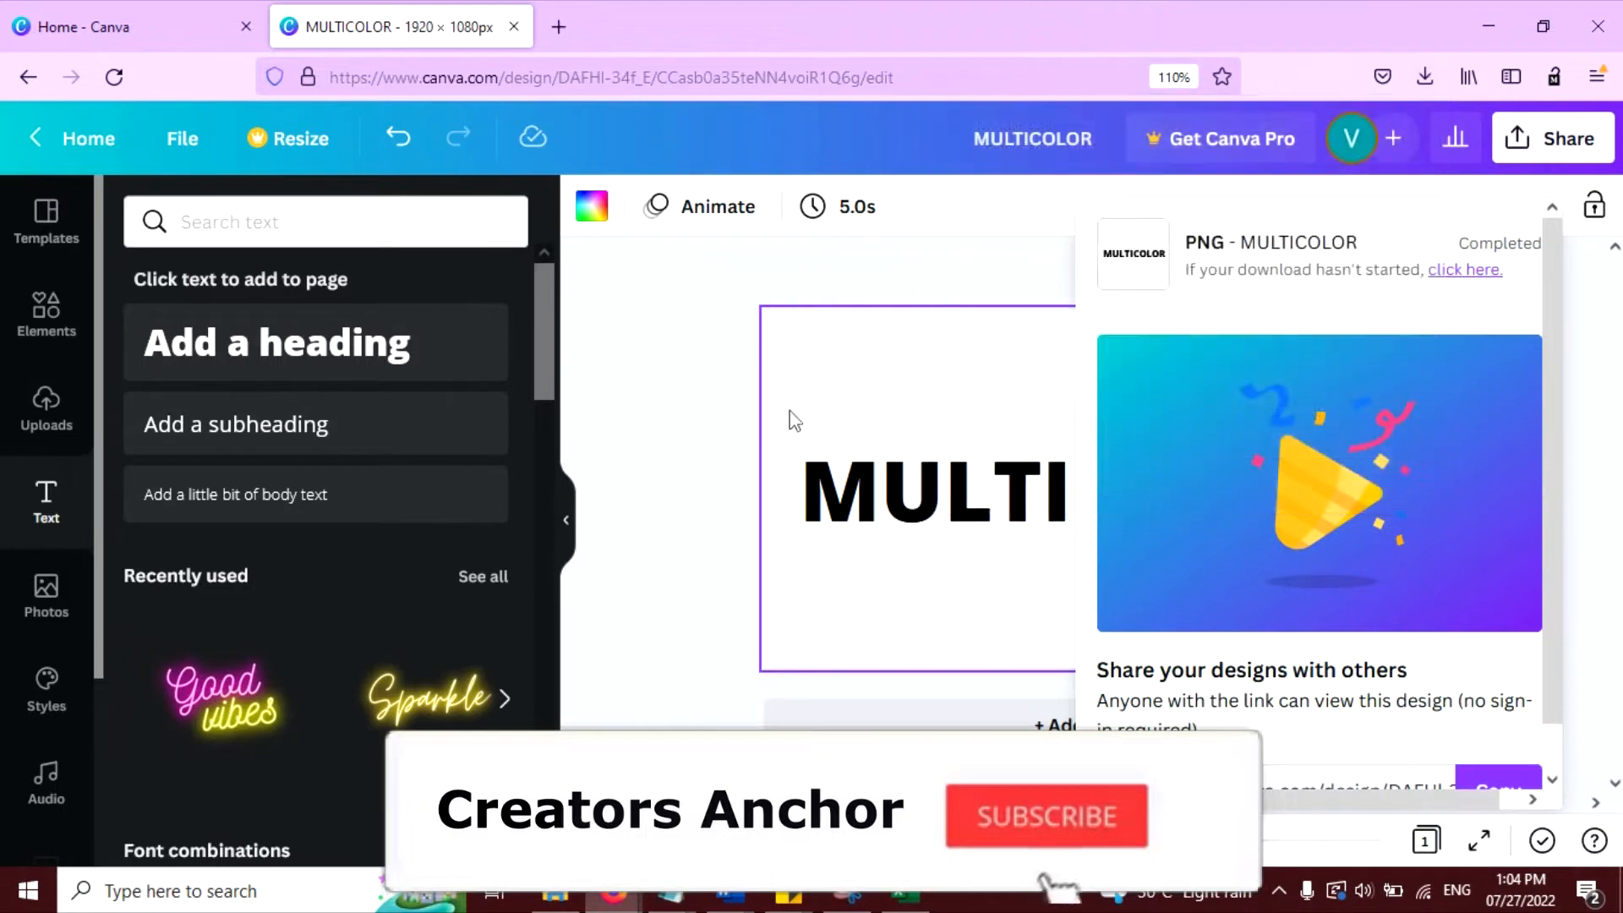
pyautogui.click(875, 471)
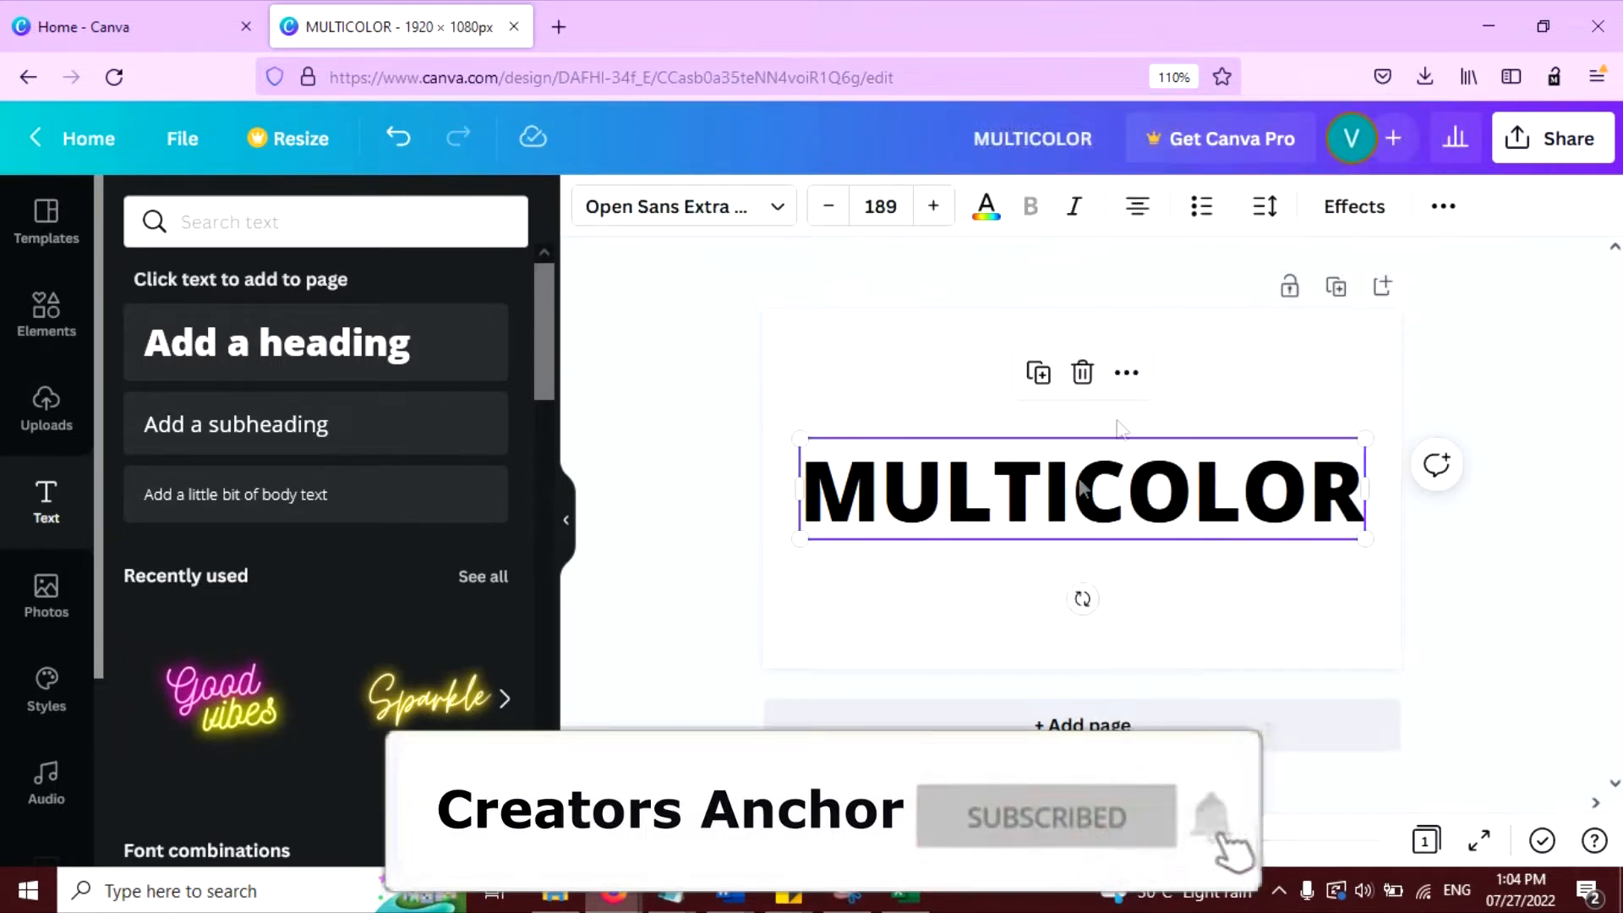
pyautogui.click(1083, 375)
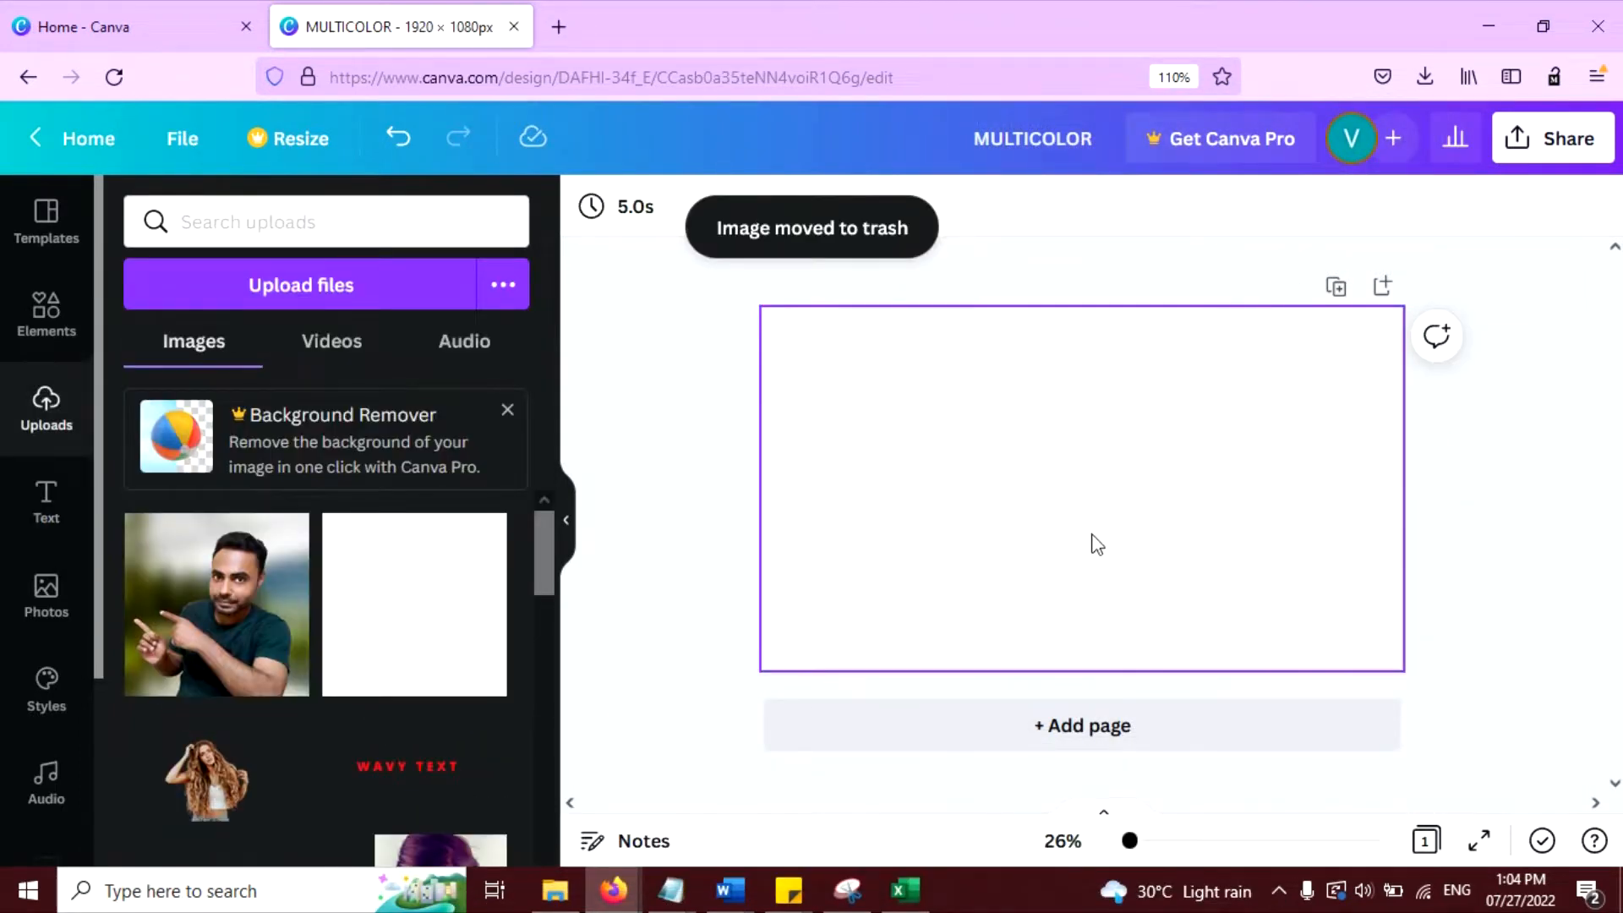
# Open the remove.bg website in a new browser tab
pyautogui.click(549, 13)
pyautogui.write('REmove.bg/')
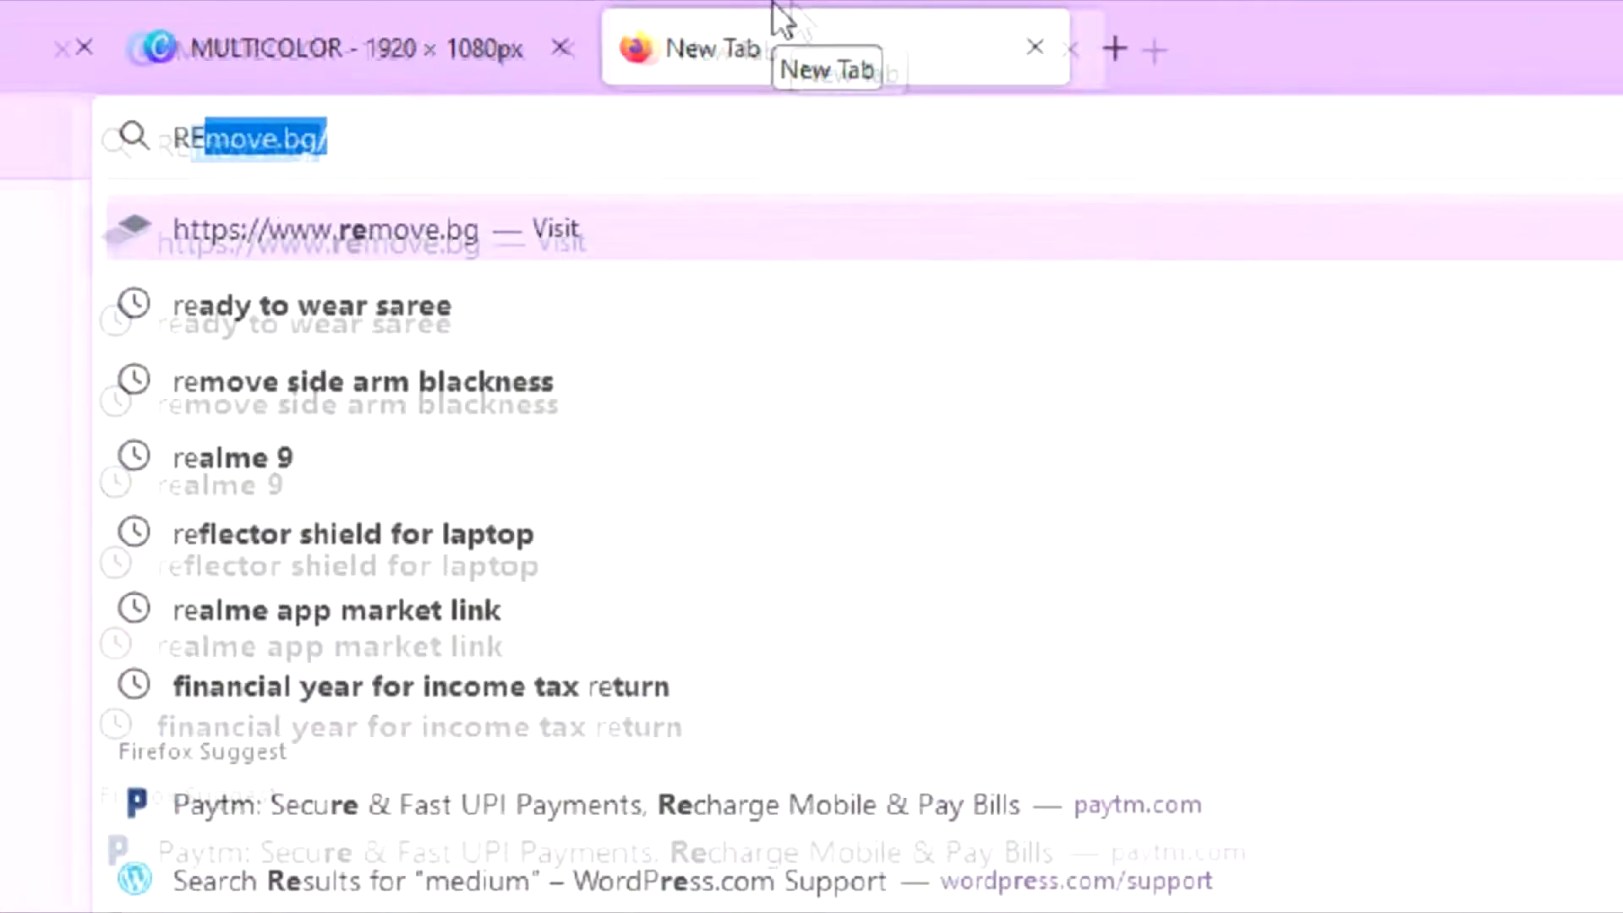
pyautogui.press('Return')
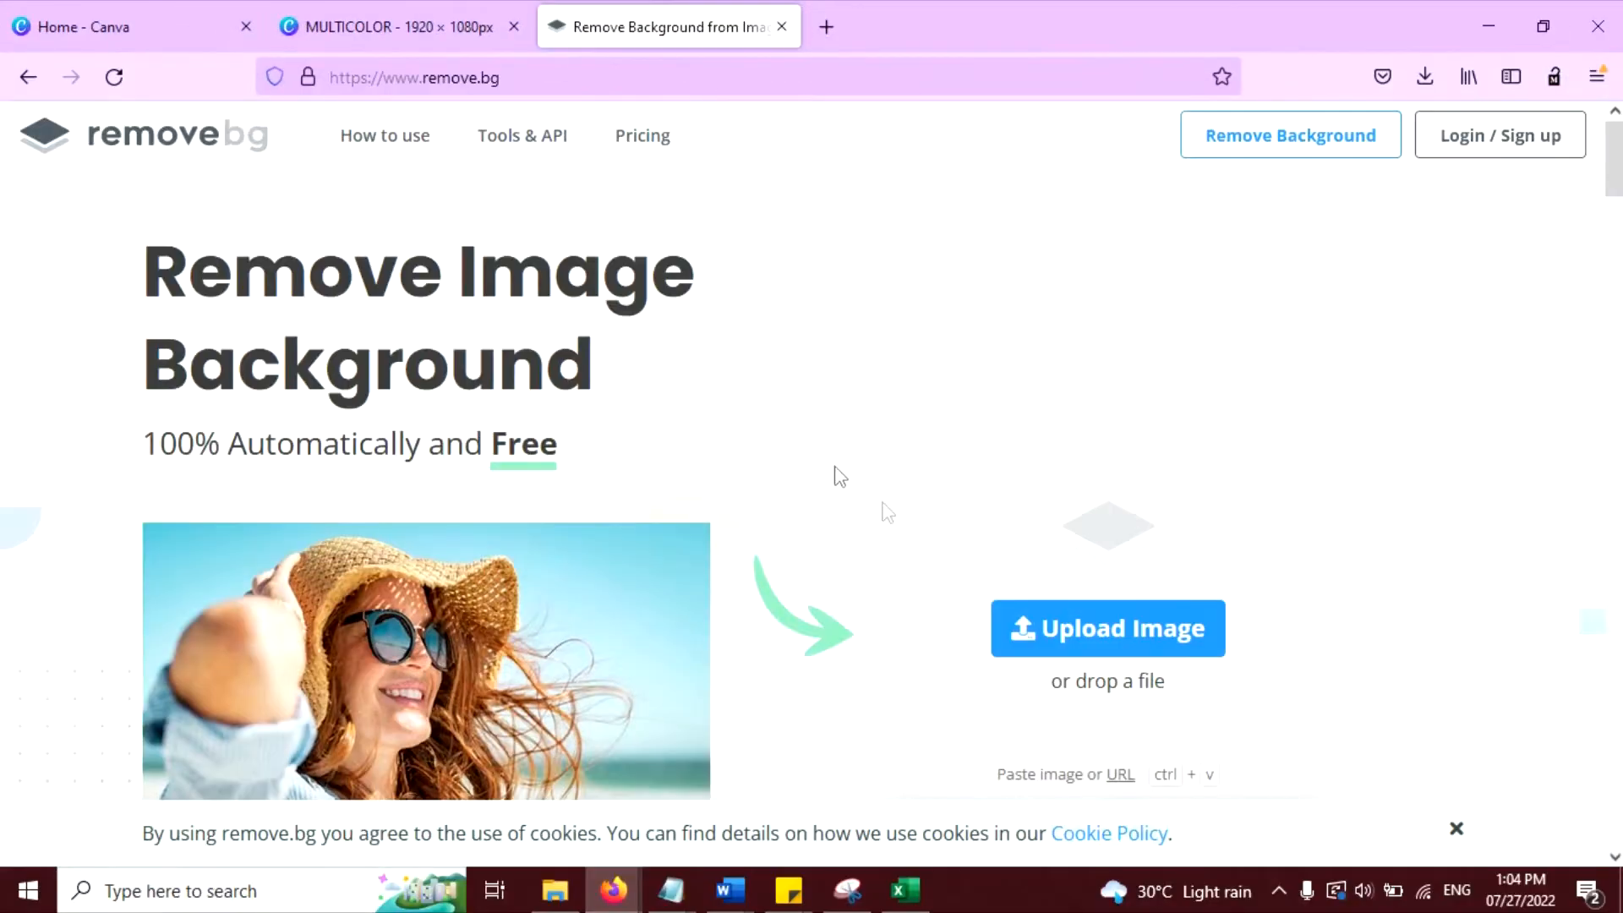
# Upload the MULTICOLOR image from Downloads for background removal and download the 666 × 375 preview result
pyautogui.click(1113, 645)
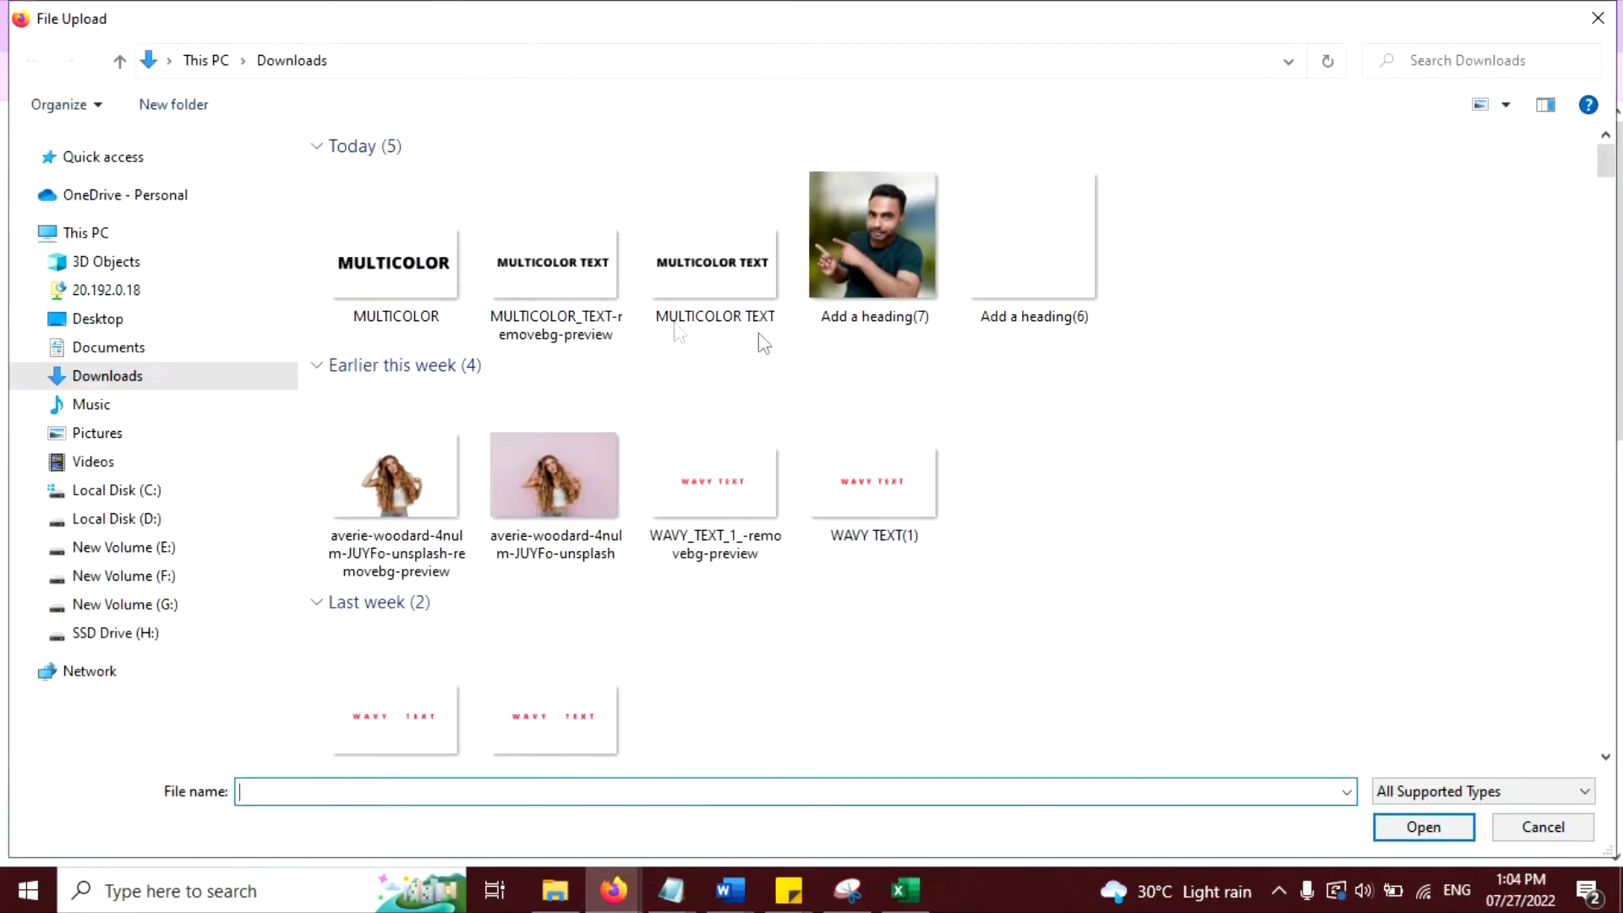
pyautogui.doubleClick(396, 314)
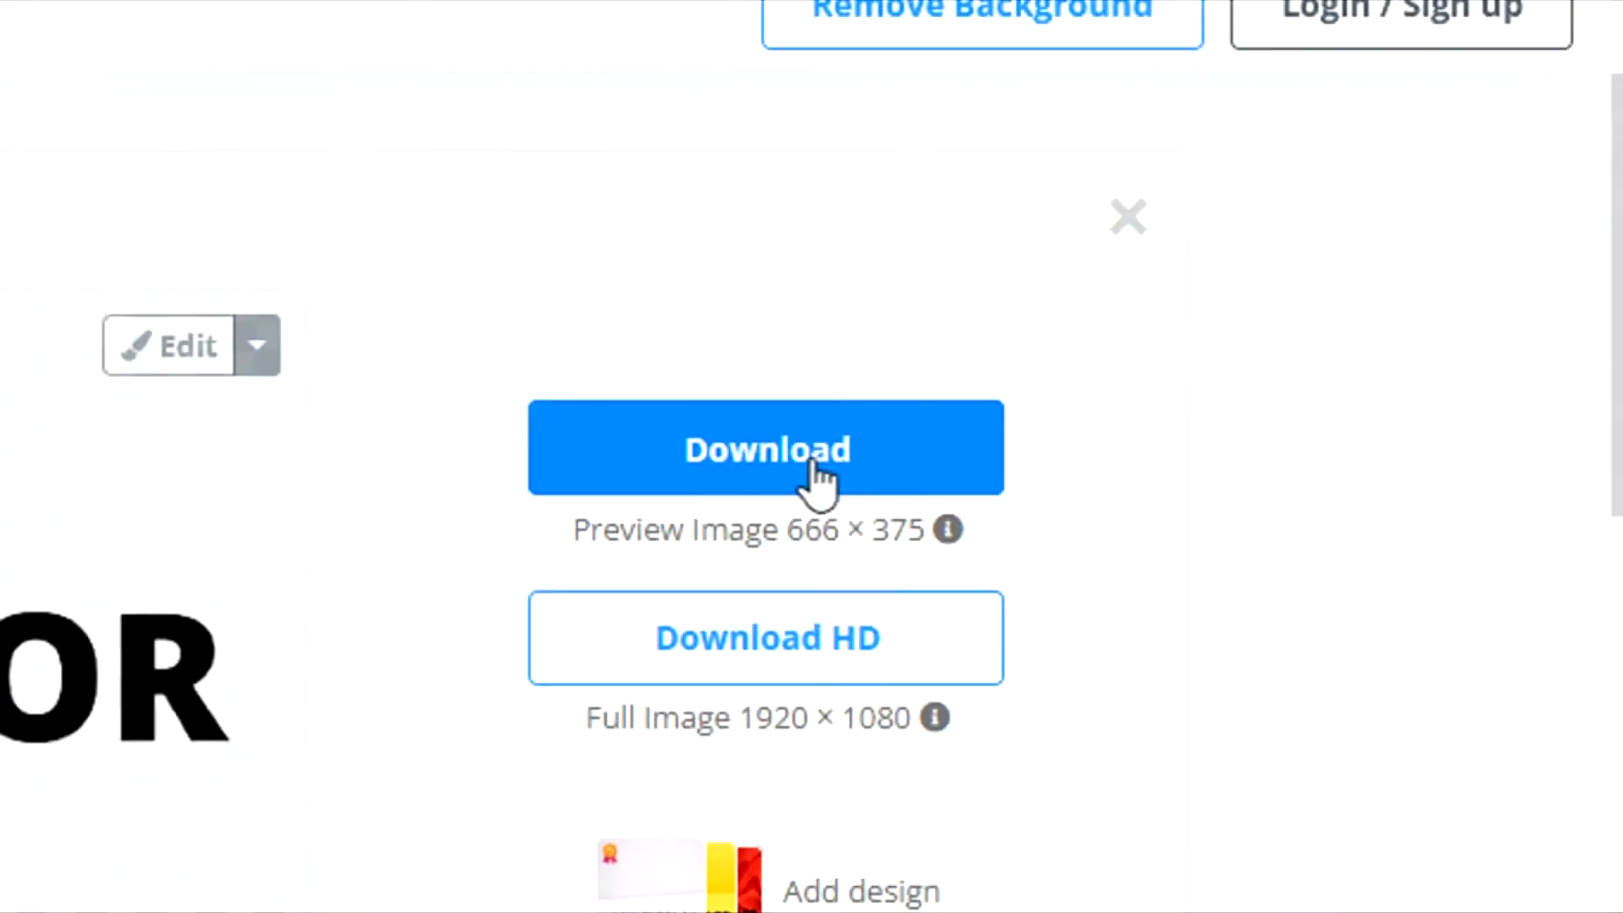
pyautogui.click(771, 473)
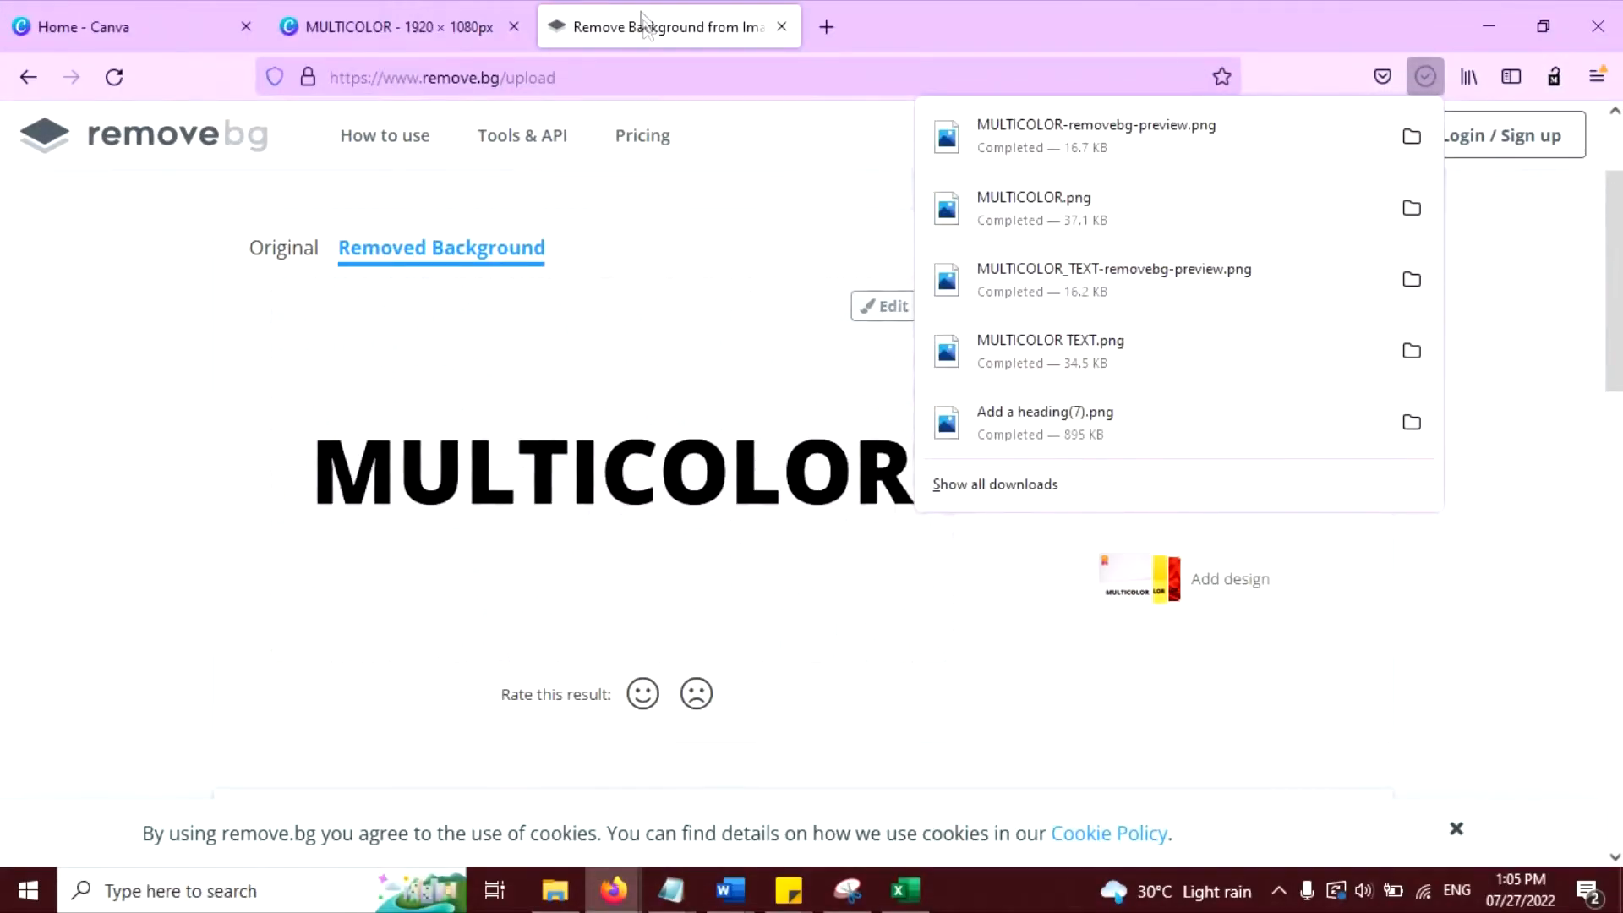
pyautogui.click(640, 17)
# Switch back to the Canva design, upload the background-free MULTICOLOR image and place it on the page
pyautogui.click(434, 12)
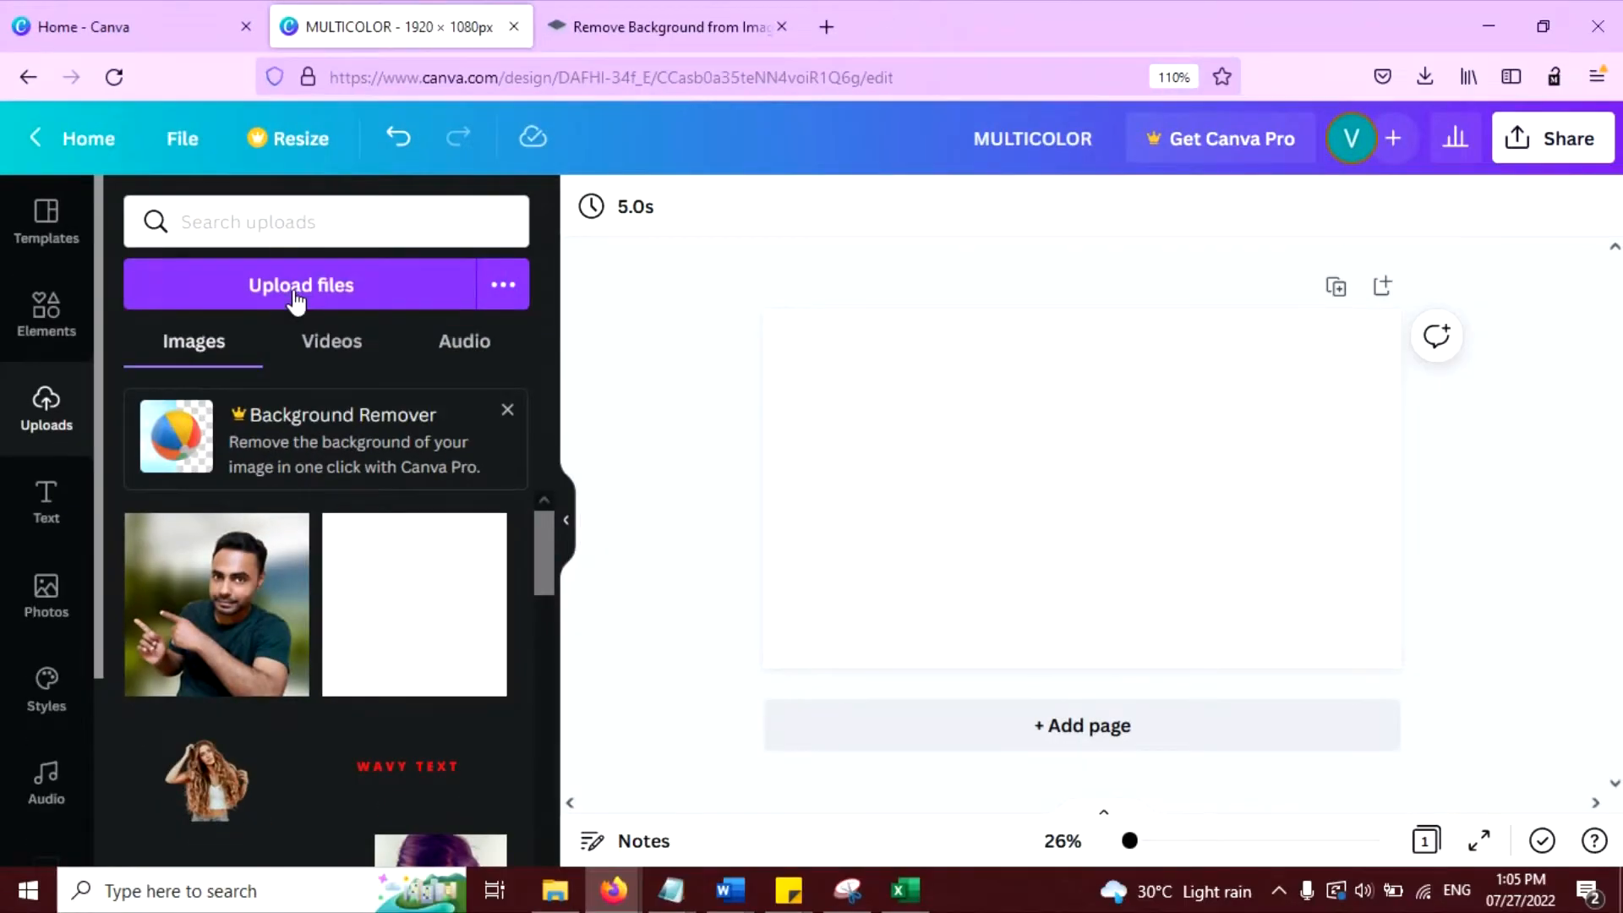
pyautogui.click(293, 287)
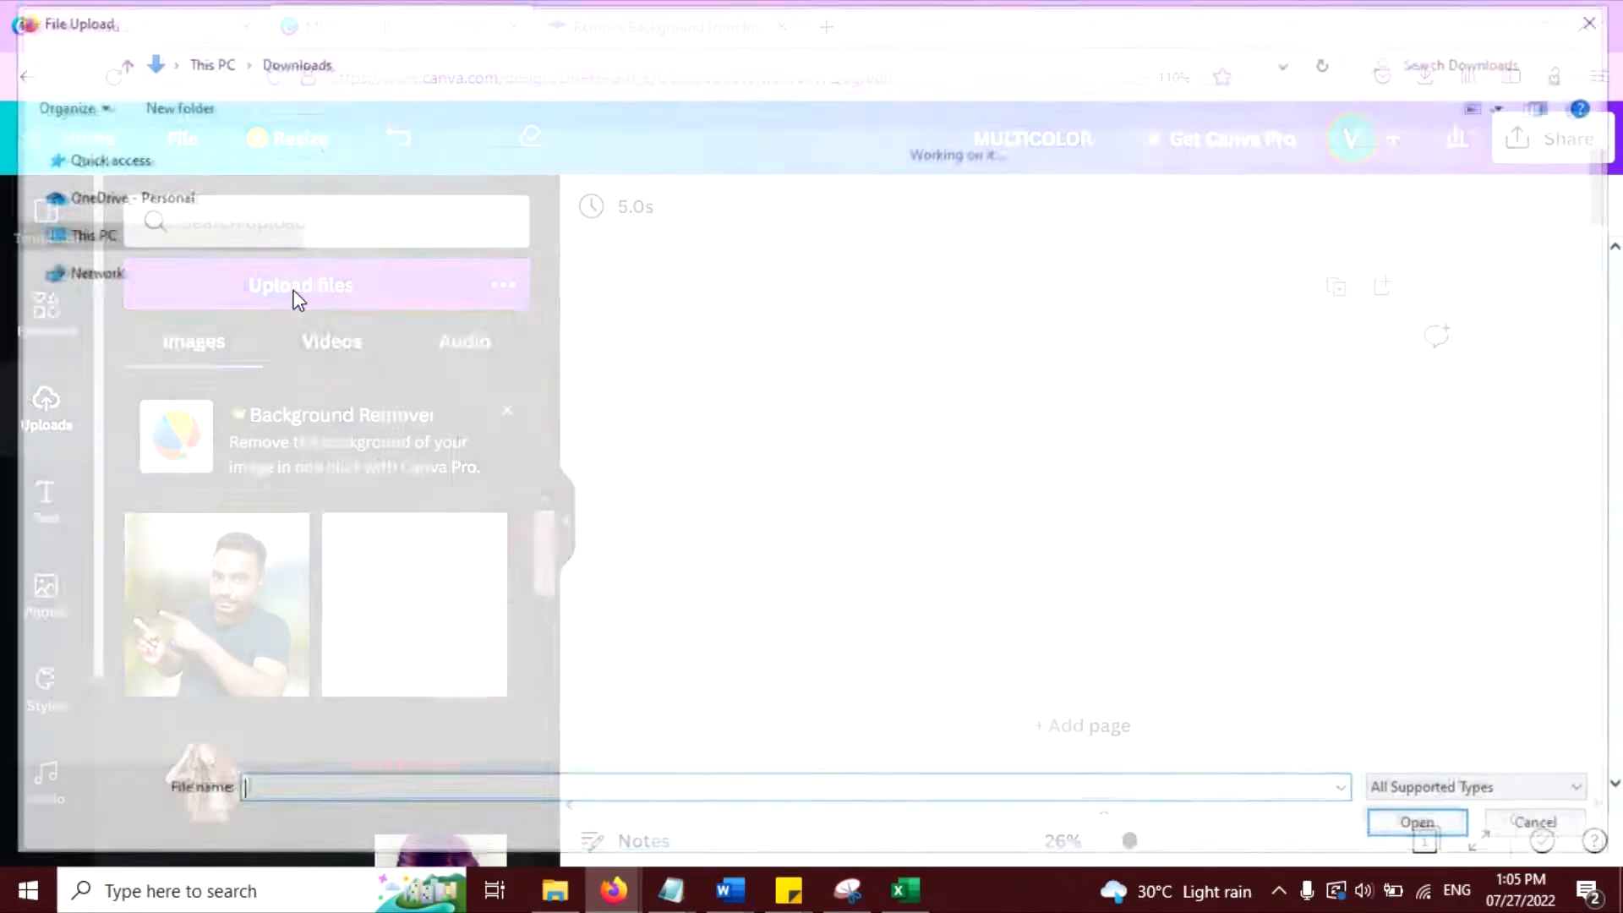
pyautogui.doubleClick(763, 438)
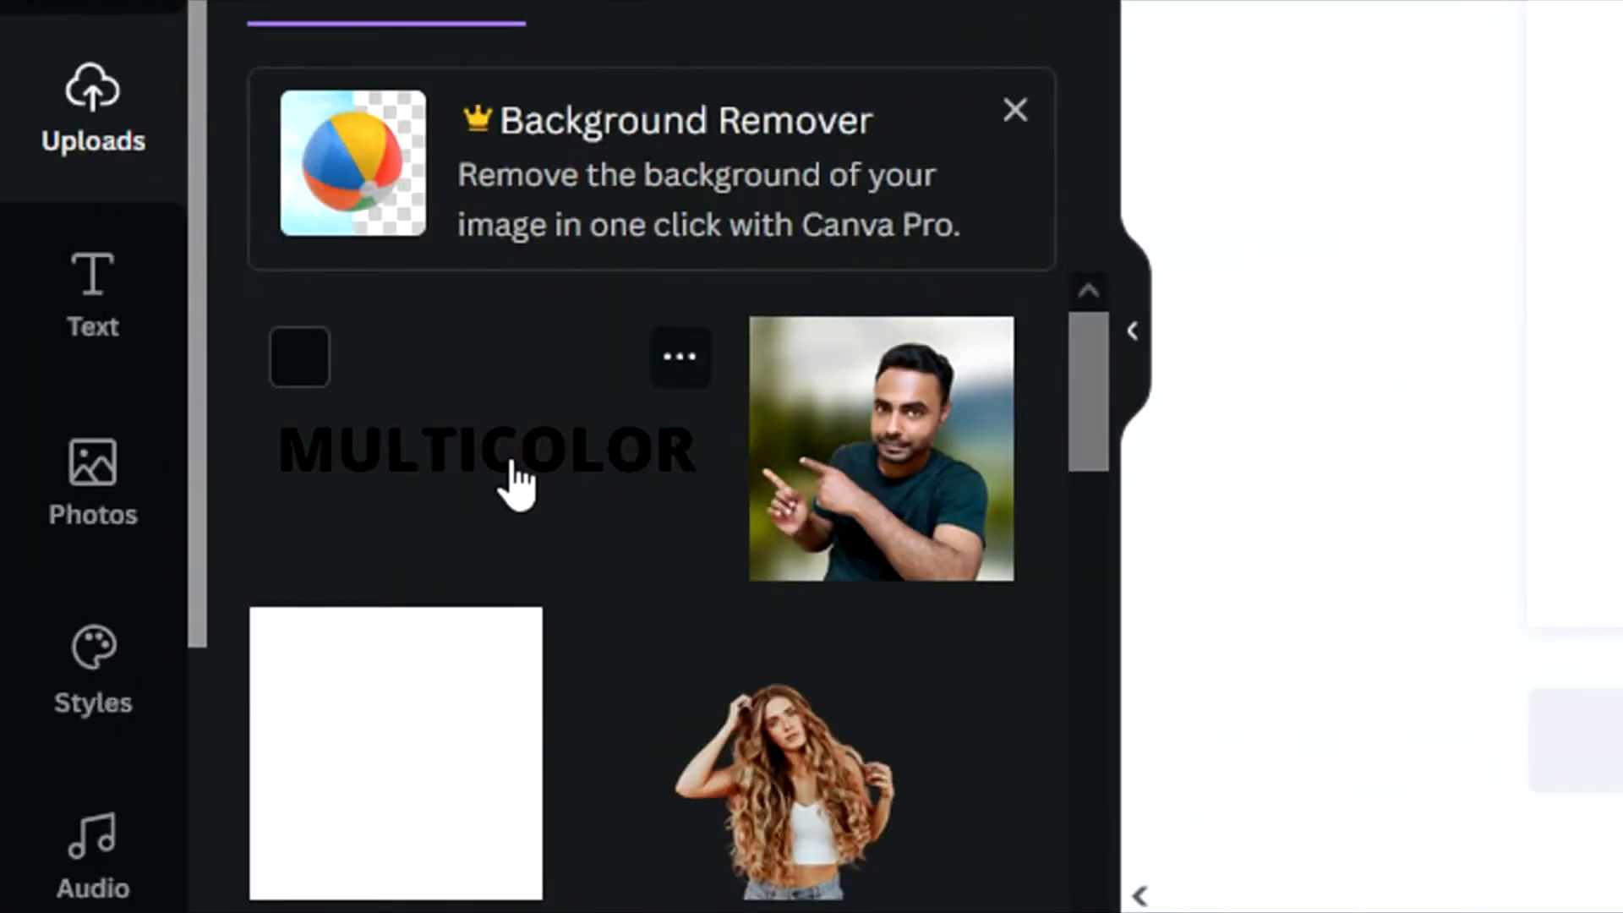
pyautogui.click(254, 588)
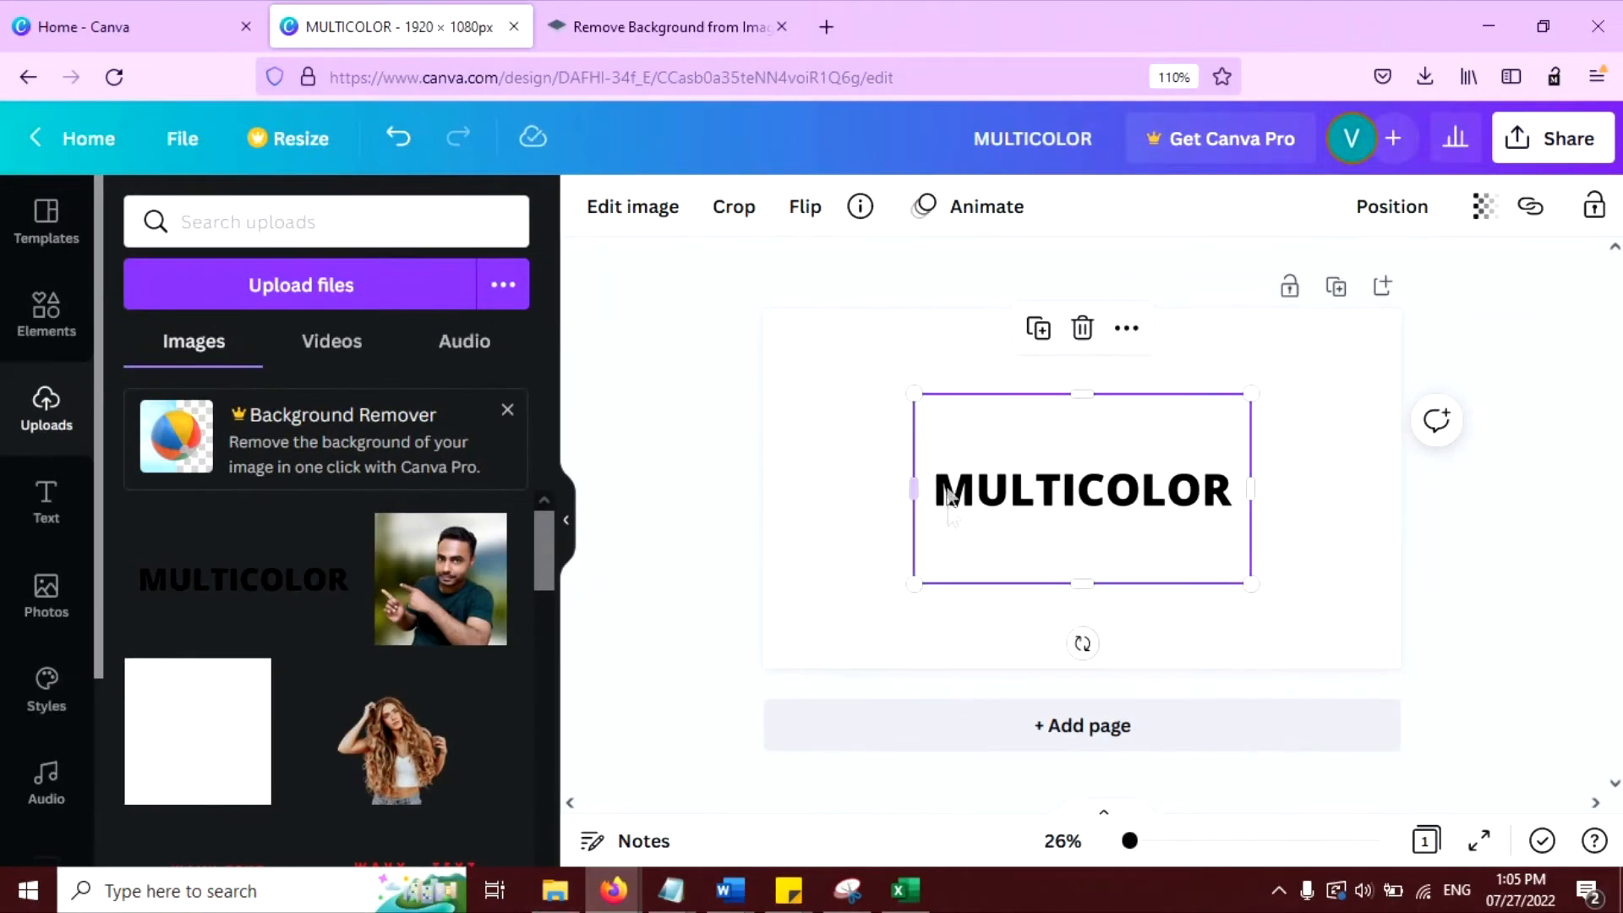
# Crop the empty space above and below the lettering of the MULTICOLOR image
pyautogui.moveTo(989, 503); pyautogui.dragTo(990, 513)
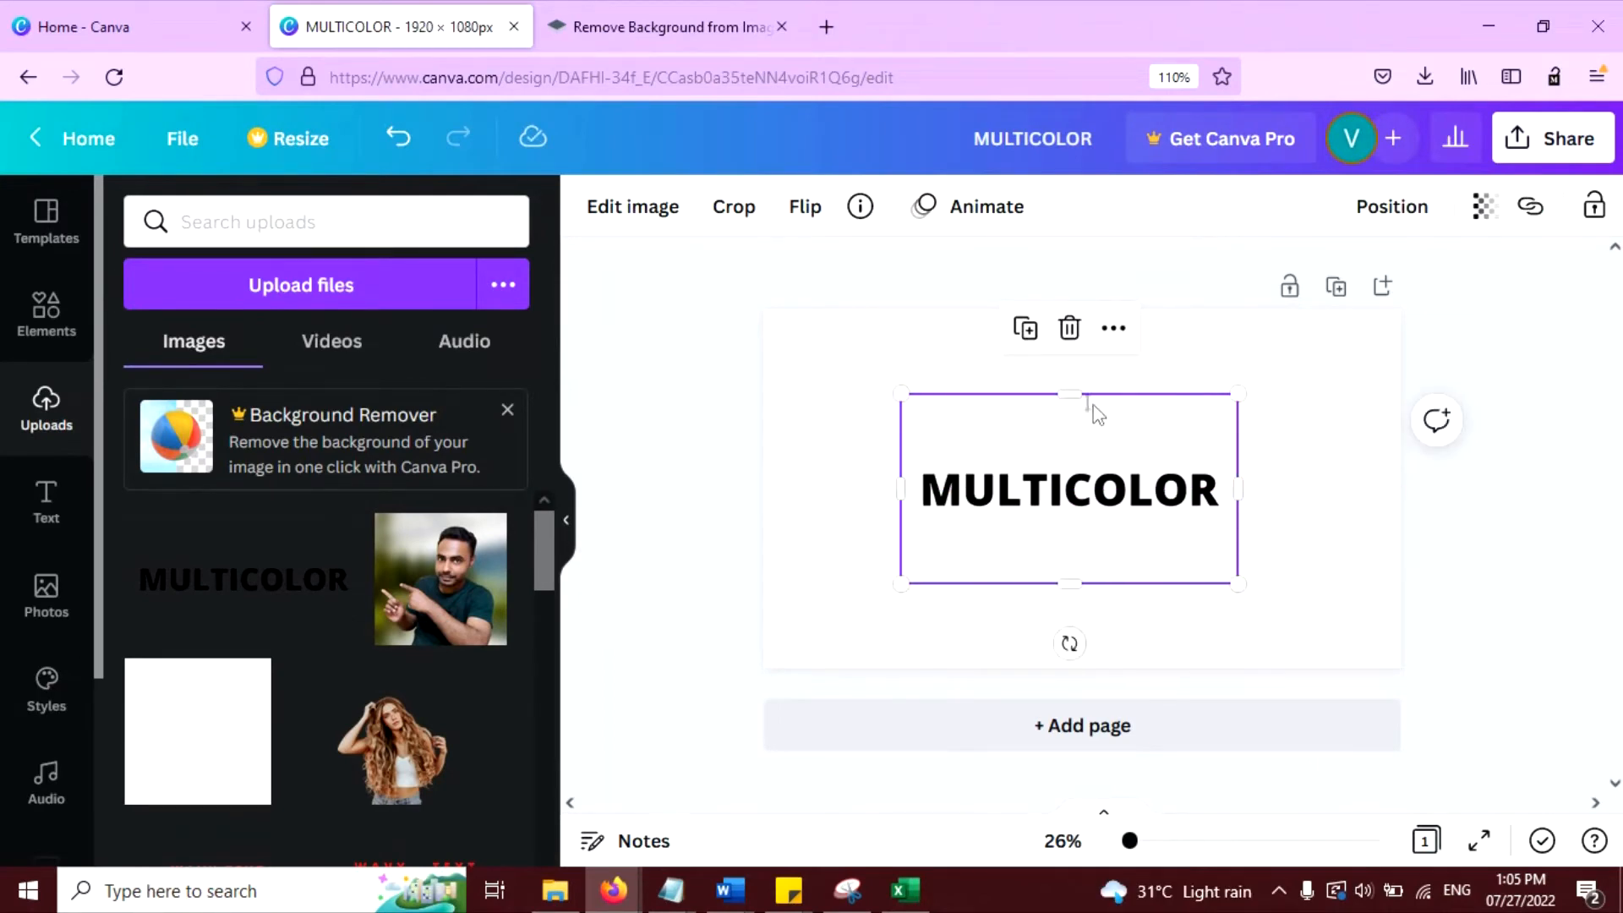
pyautogui.moveTo(1079, 433); pyautogui.dragTo(1073, 464)
pyautogui.moveTo(1072, 580); pyautogui.dragTo(1087, 513)
# Enlarge the cropped MULTICOLOR image to nearly the full page width and centre it on the page
pyautogui.moveTo(1230, 507); pyautogui.dragTo(1382, 538)
pyautogui.moveTo(901, 461); pyautogui.dragTo(772, 403)
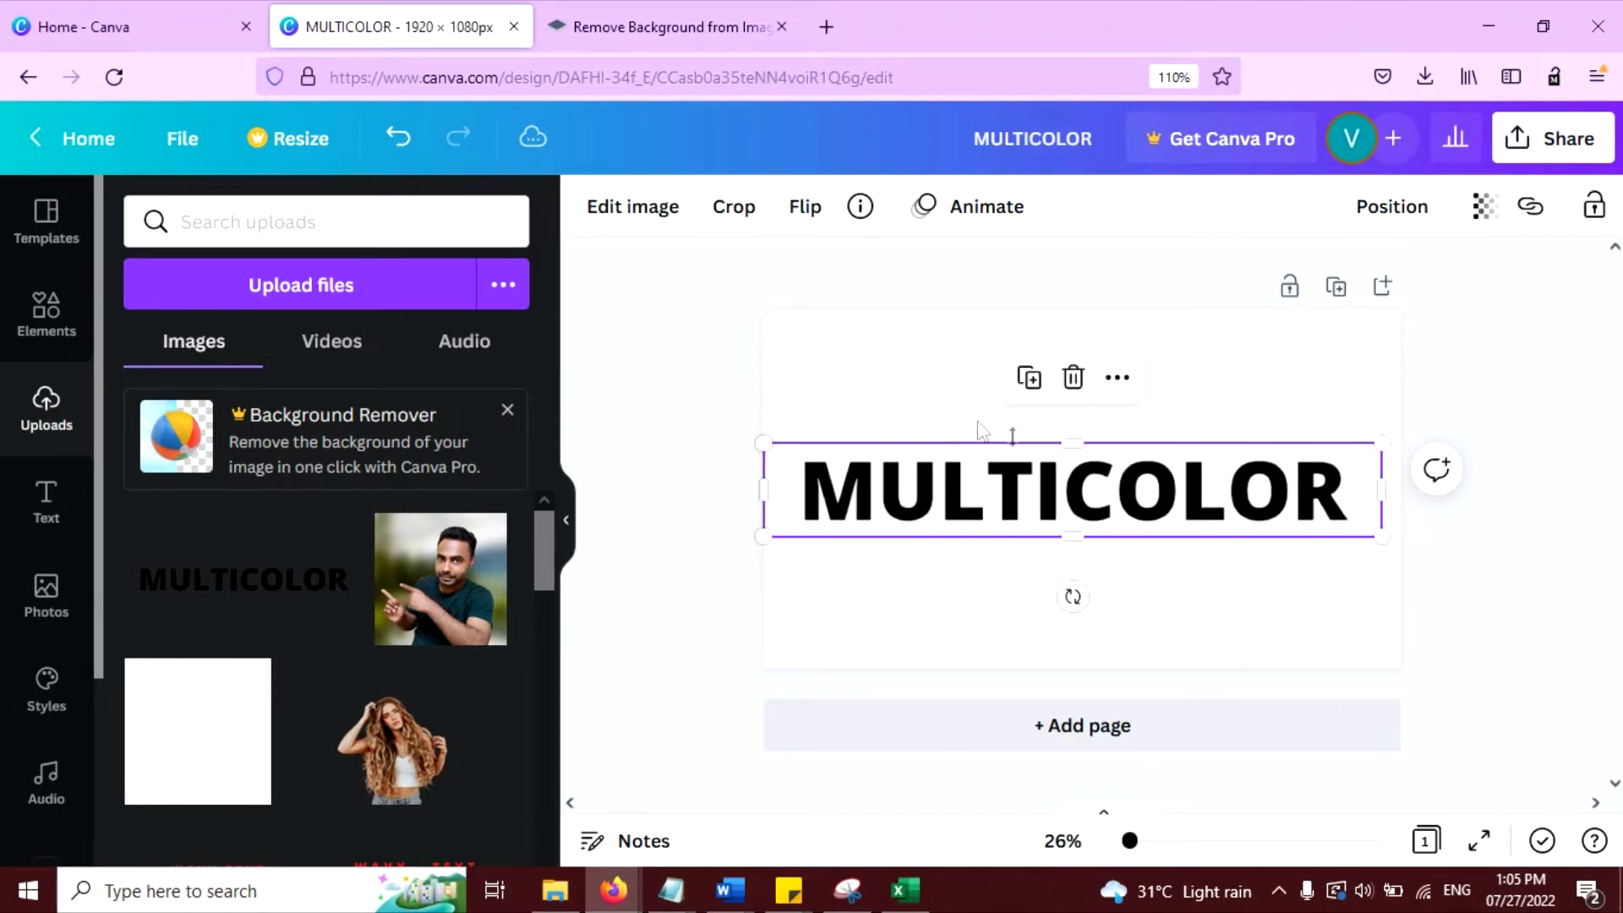
pyautogui.moveTo(1123, 504); pyautogui.dragTo(1133, 502)
pyautogui.click(839, 391)
pyautogui.click(972, 474)
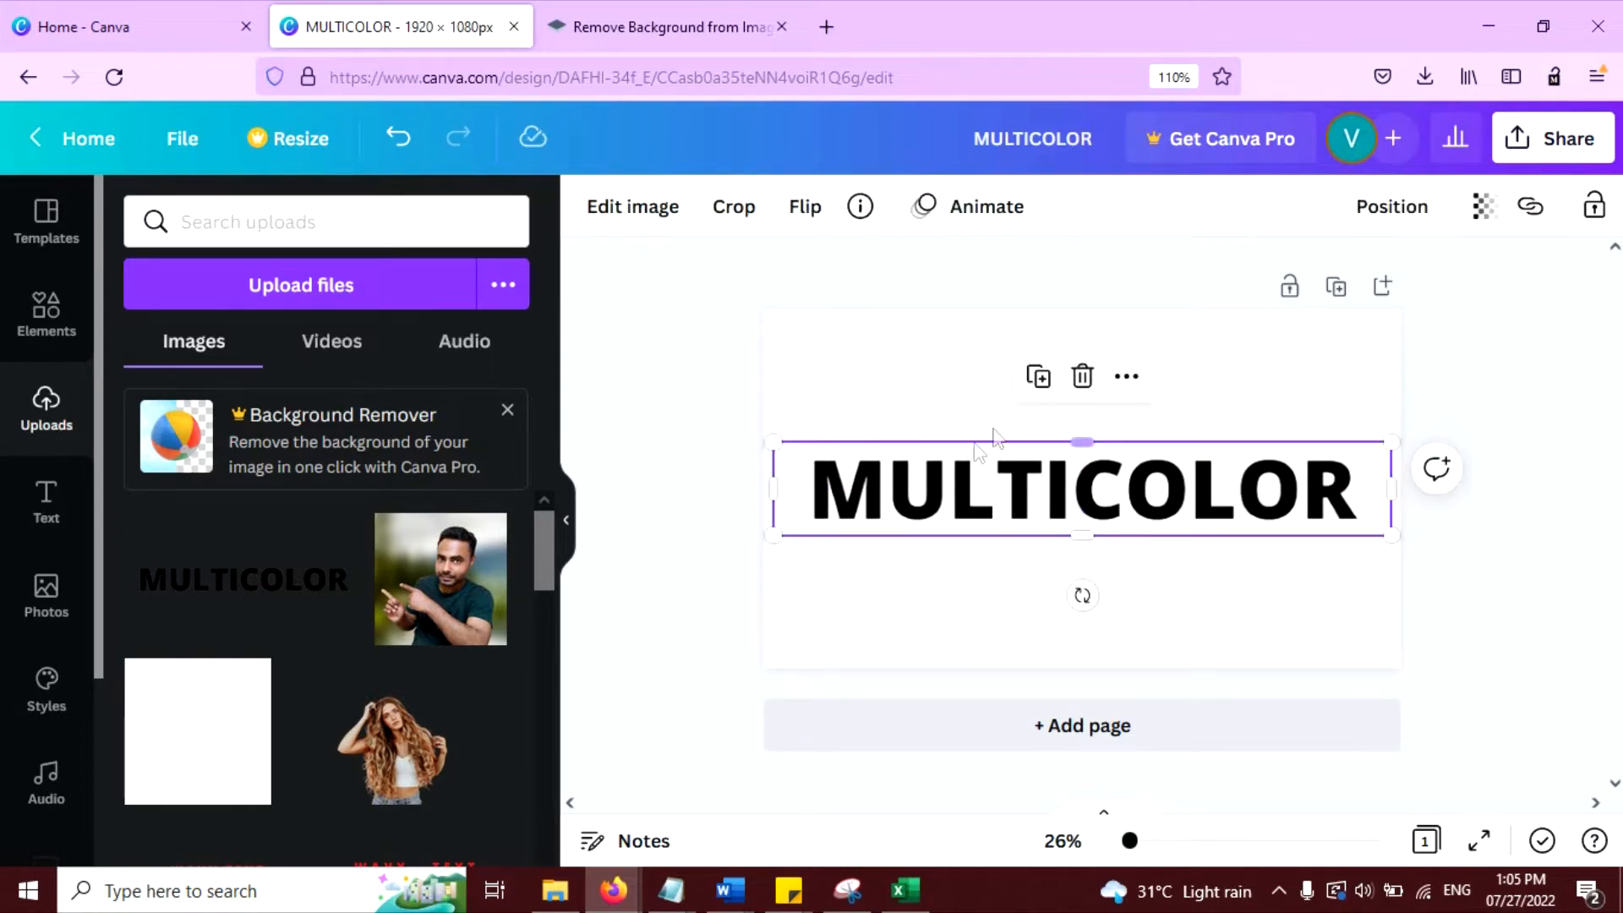
pyautogui.click(958, 398)
# Apply the Amber Duotone effect to the MULTICOLOR image
pyautogui.click(991, 483)
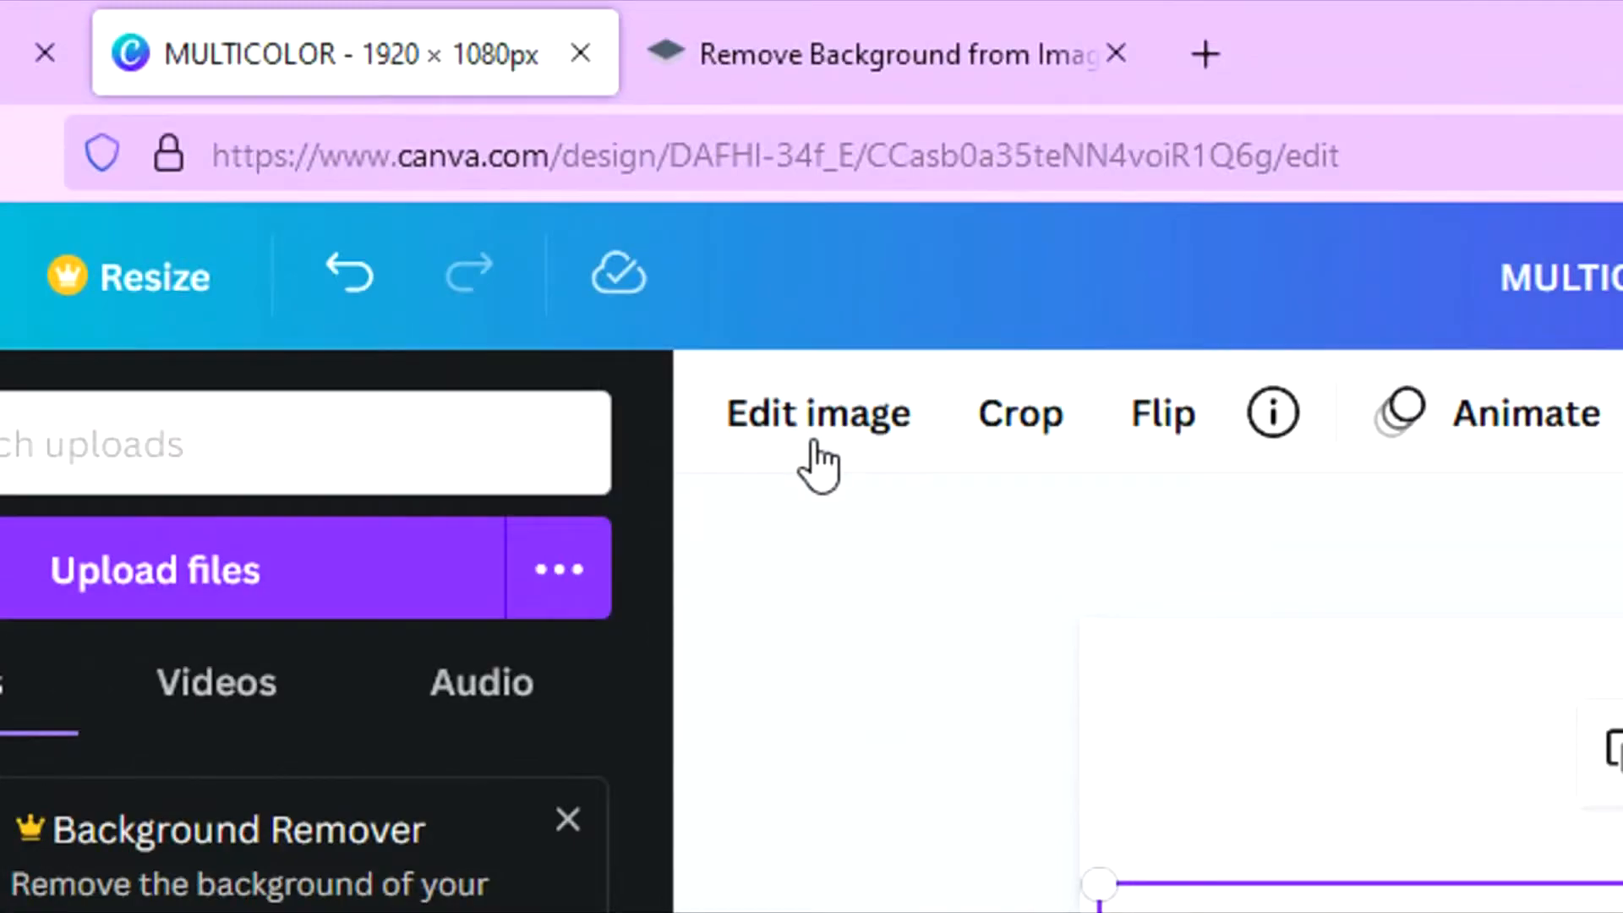
pyautogui.click(646, 230)
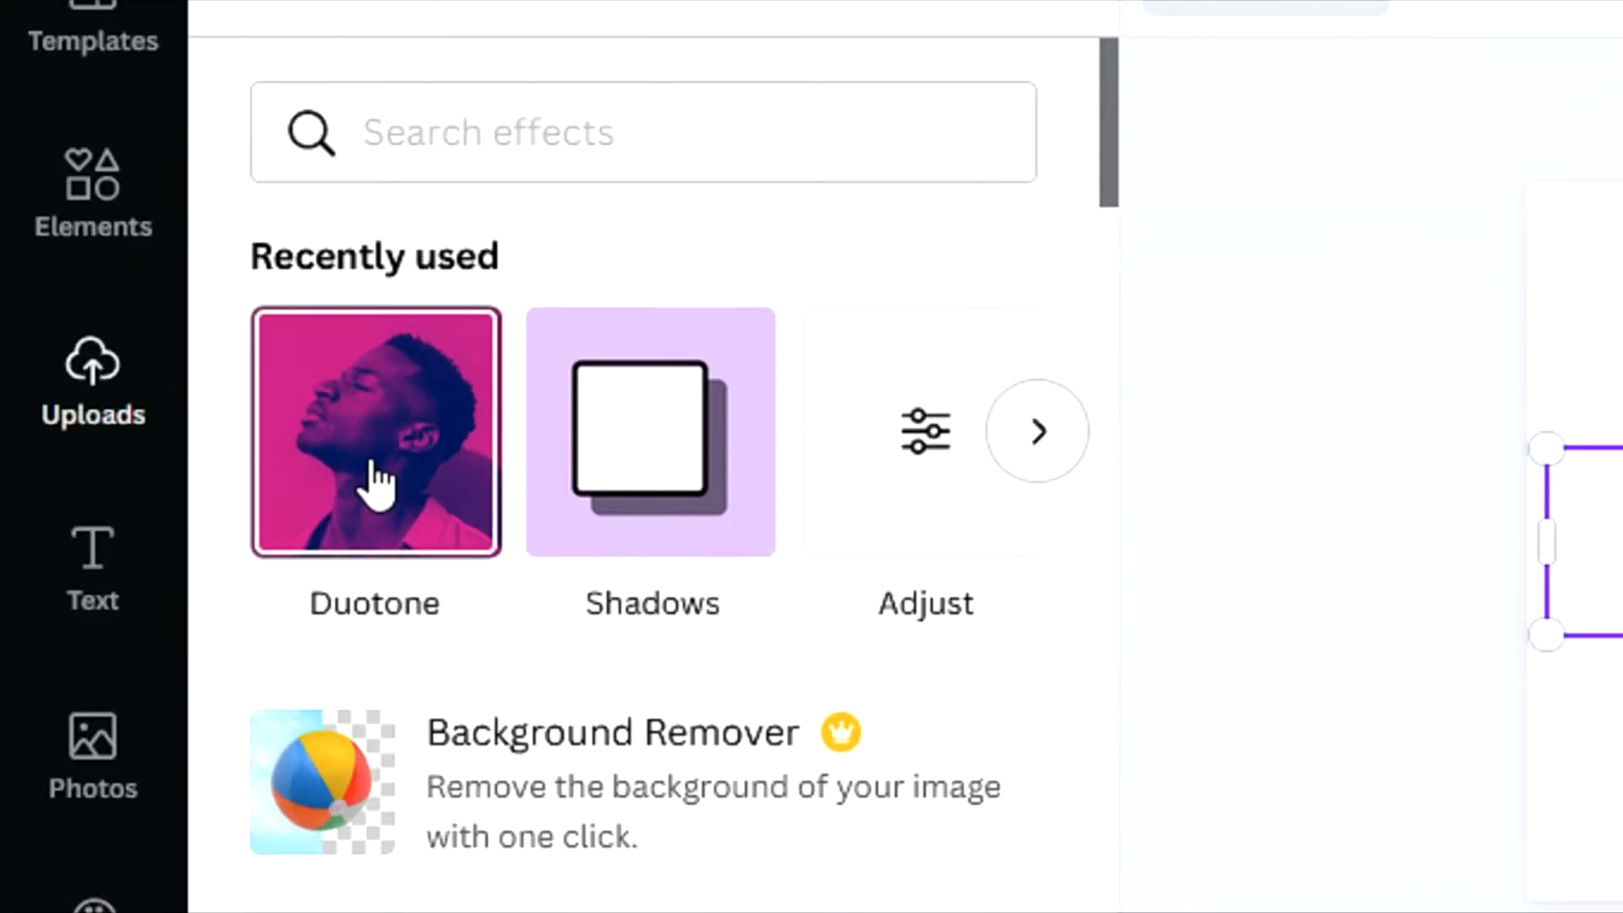
pyautogui.click(251, 468)
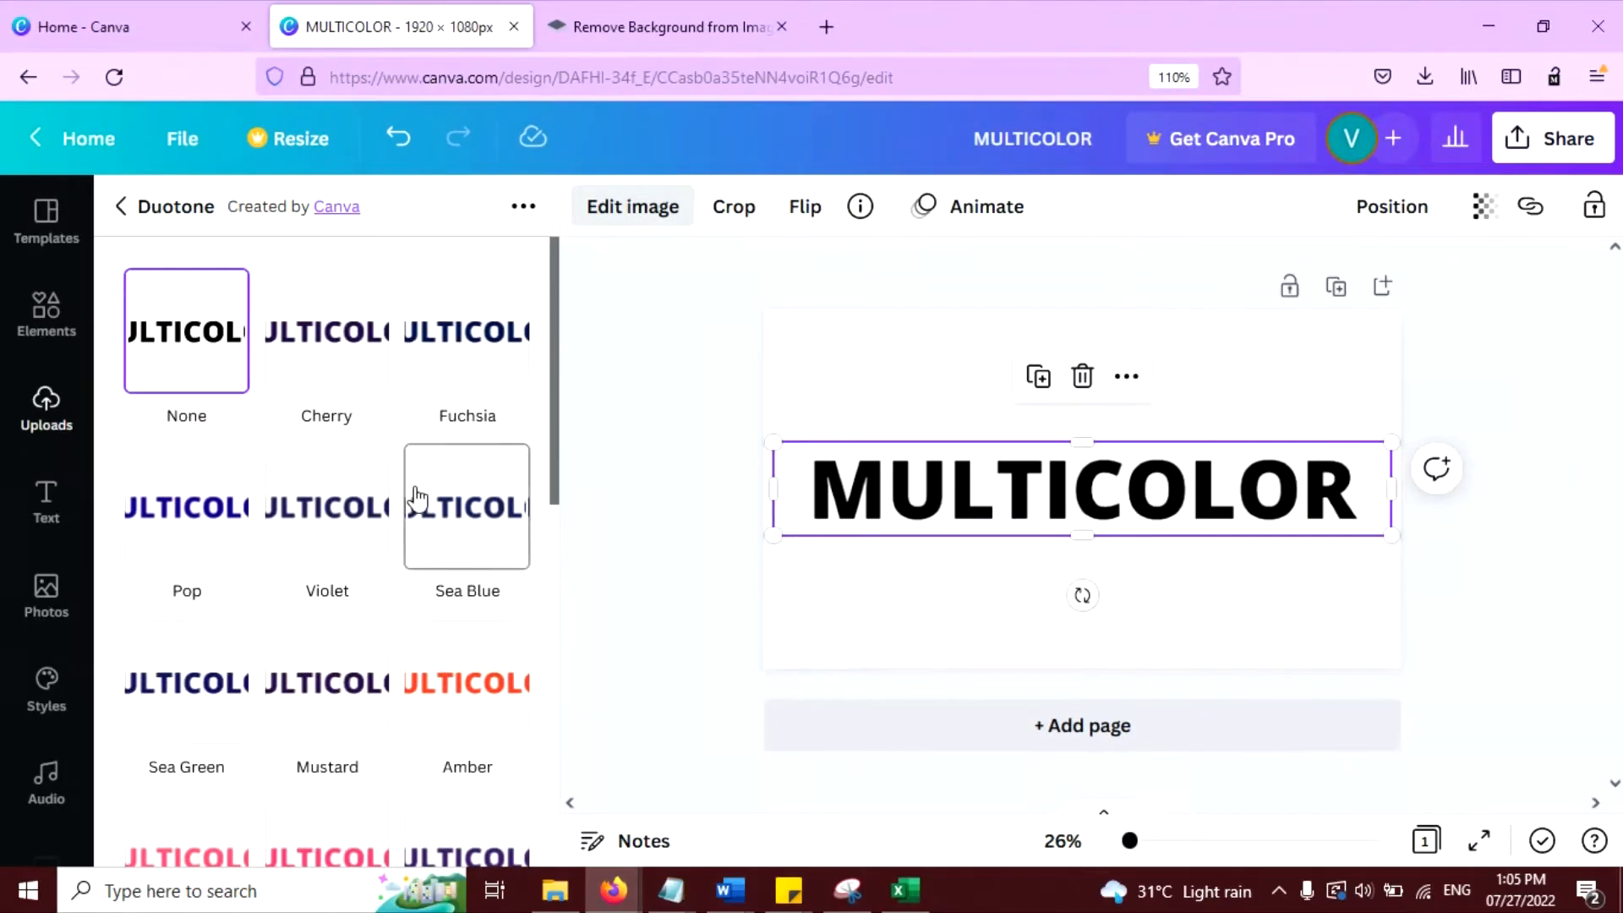
pyautogui.scroll(-2, 414, 516)
pyautogui.click(496, 533)
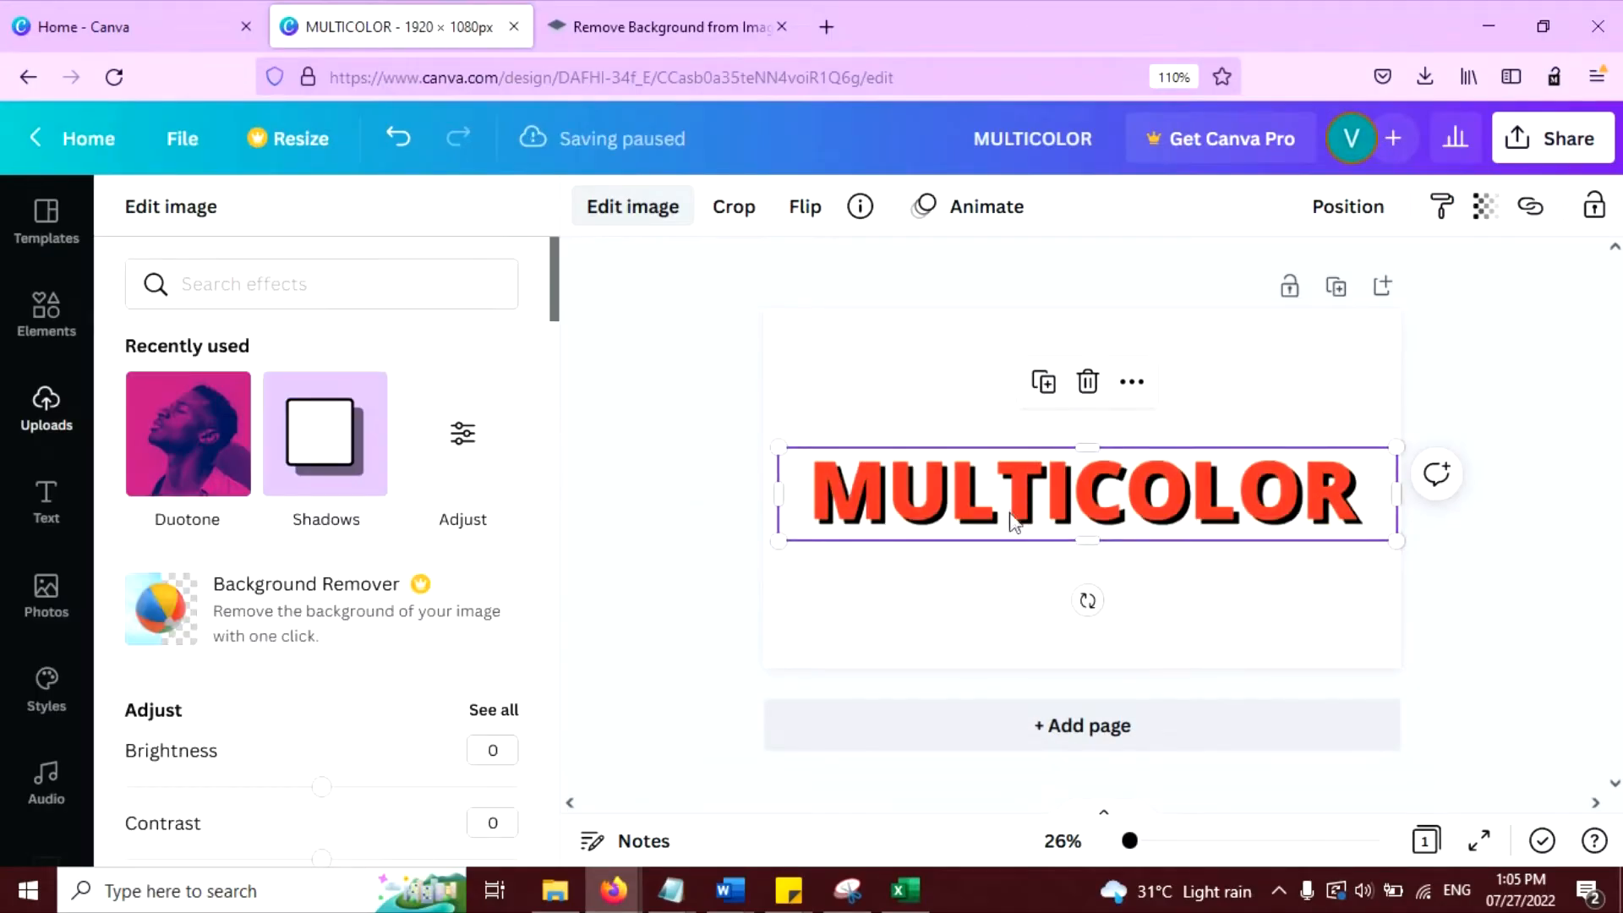
# Move the black MULTICOLOR copy below the orange one and apply the Myrtle Duotone effect to it
pyautogui.moveTo(1014, 520); pyautogui.dragTo(1004, 623)
pyautogui.click(191, 448)
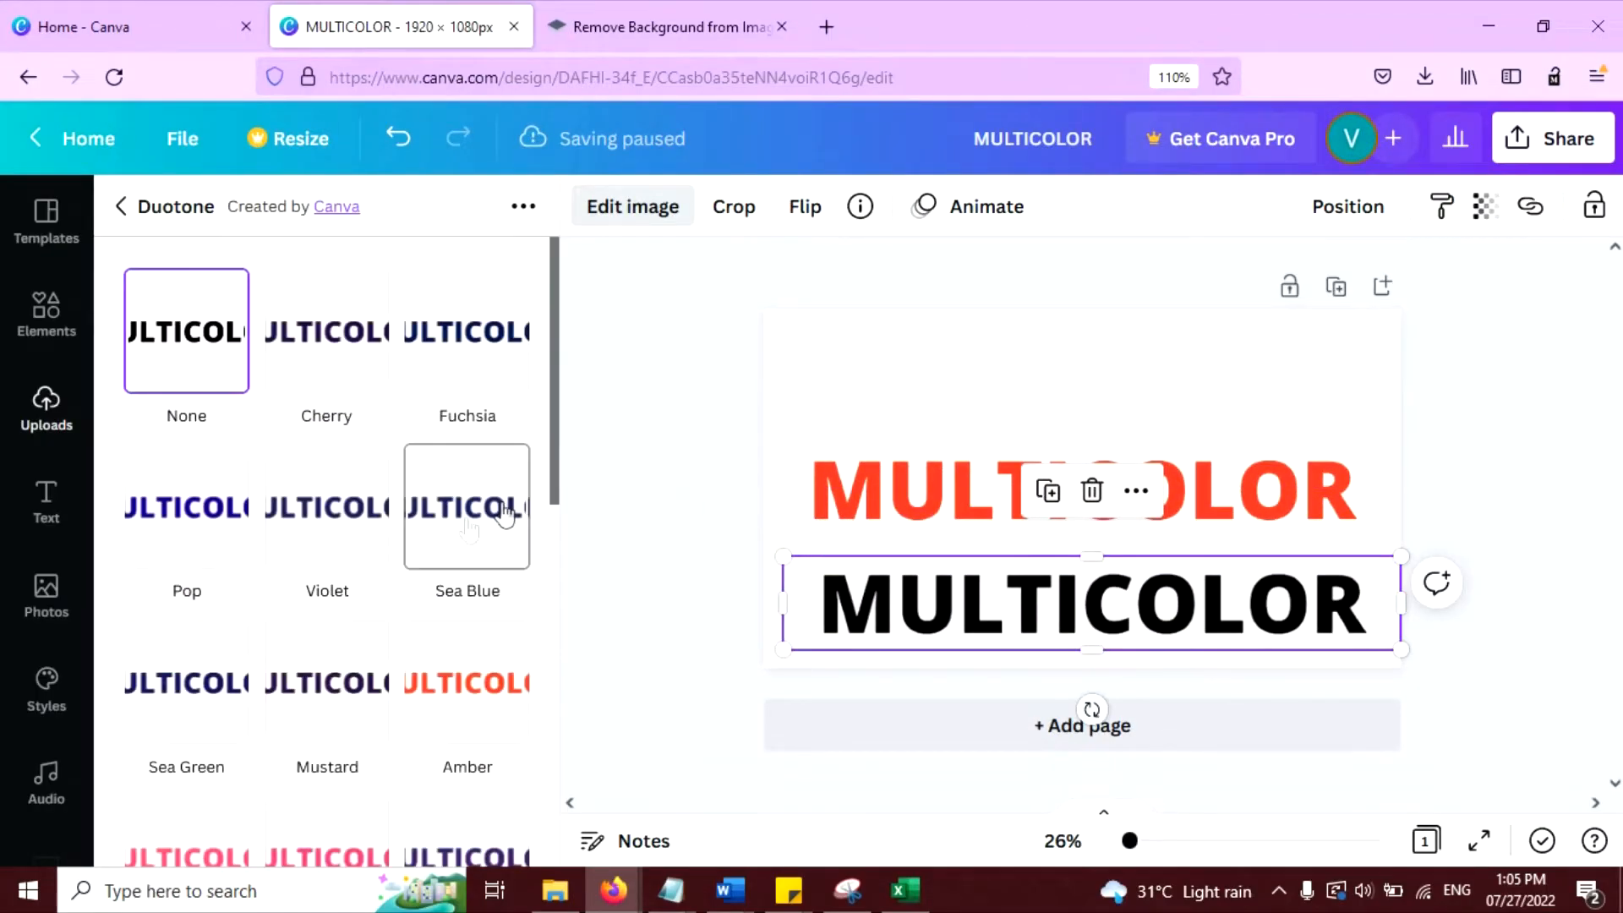
pyautogui.scroll(-3, 429, 556)
pyautogui.scroll(-2, 341, 665)
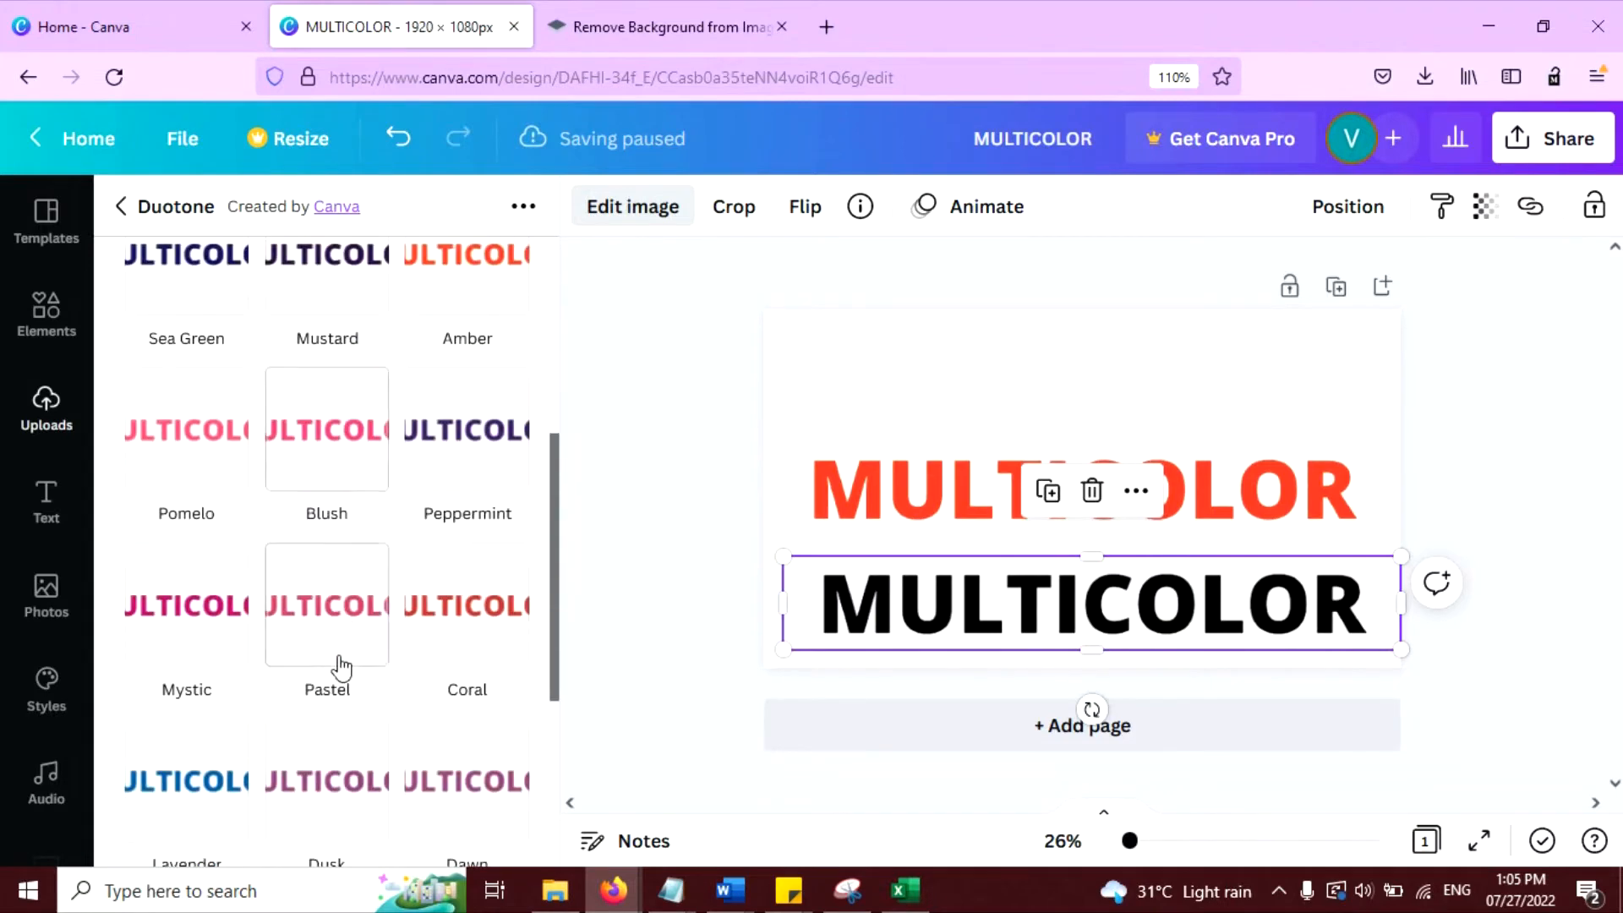
pyautogui.scroll(-4, 194, 634)
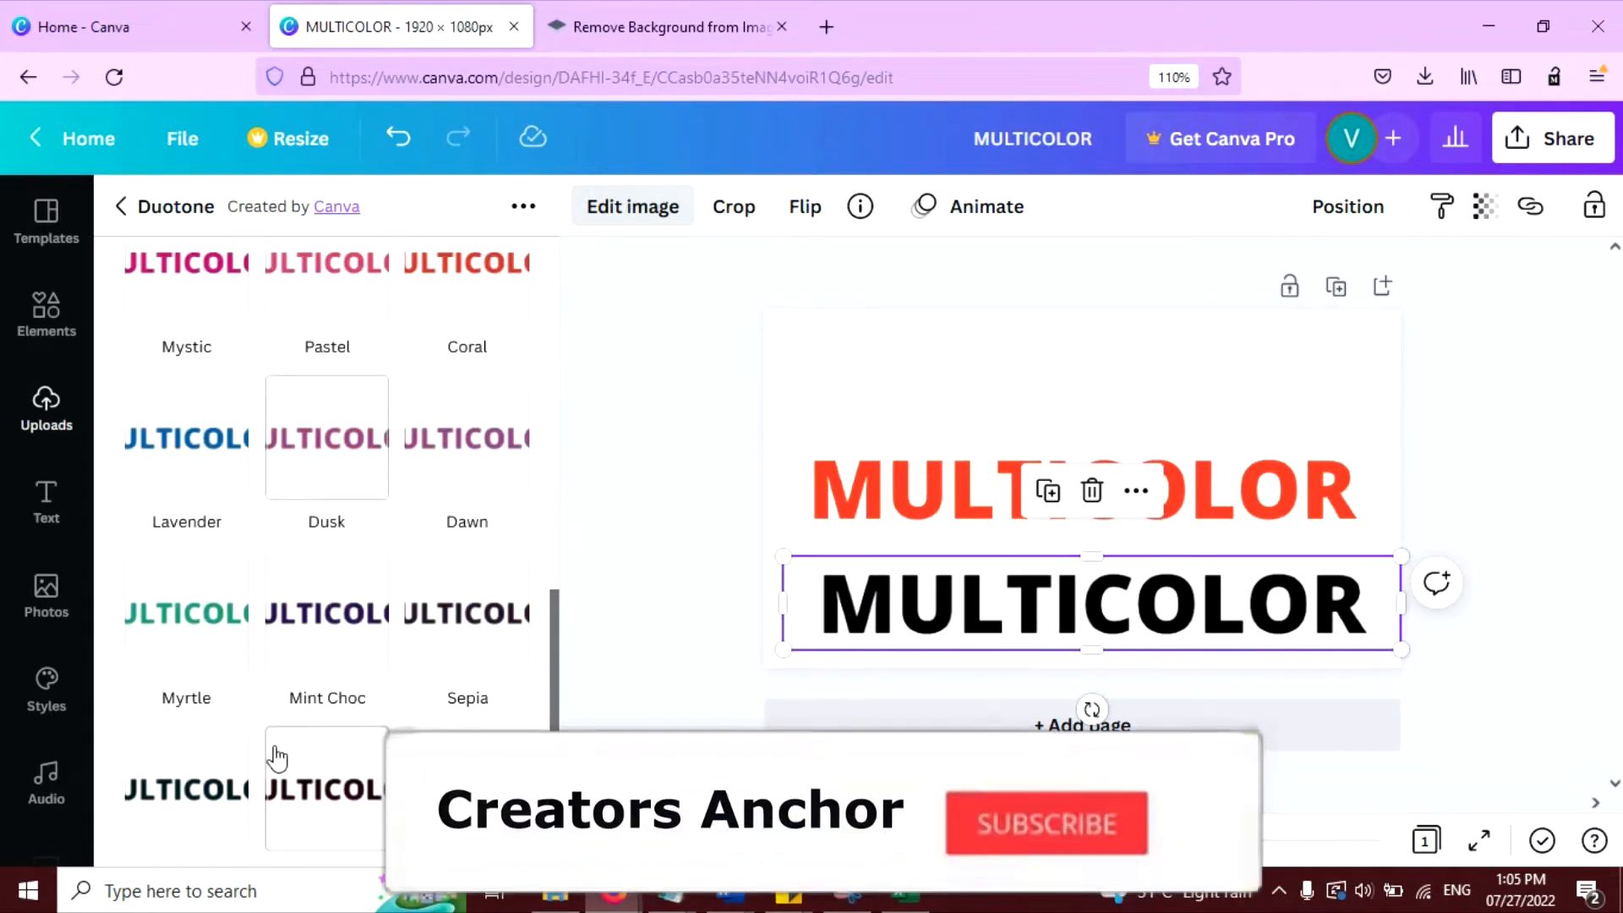
pyautogui.click(186, 613)
# Place the green MULTICOLOR copy over the orange text and crop it to a thin horizontal strip across the letters
pyautogui.moveTo(1098, 610); pyautogui.dragTo(1083, 501)
pyautogui.moveTo(1083, 441); pyautogui.dragTo(1090, 498)
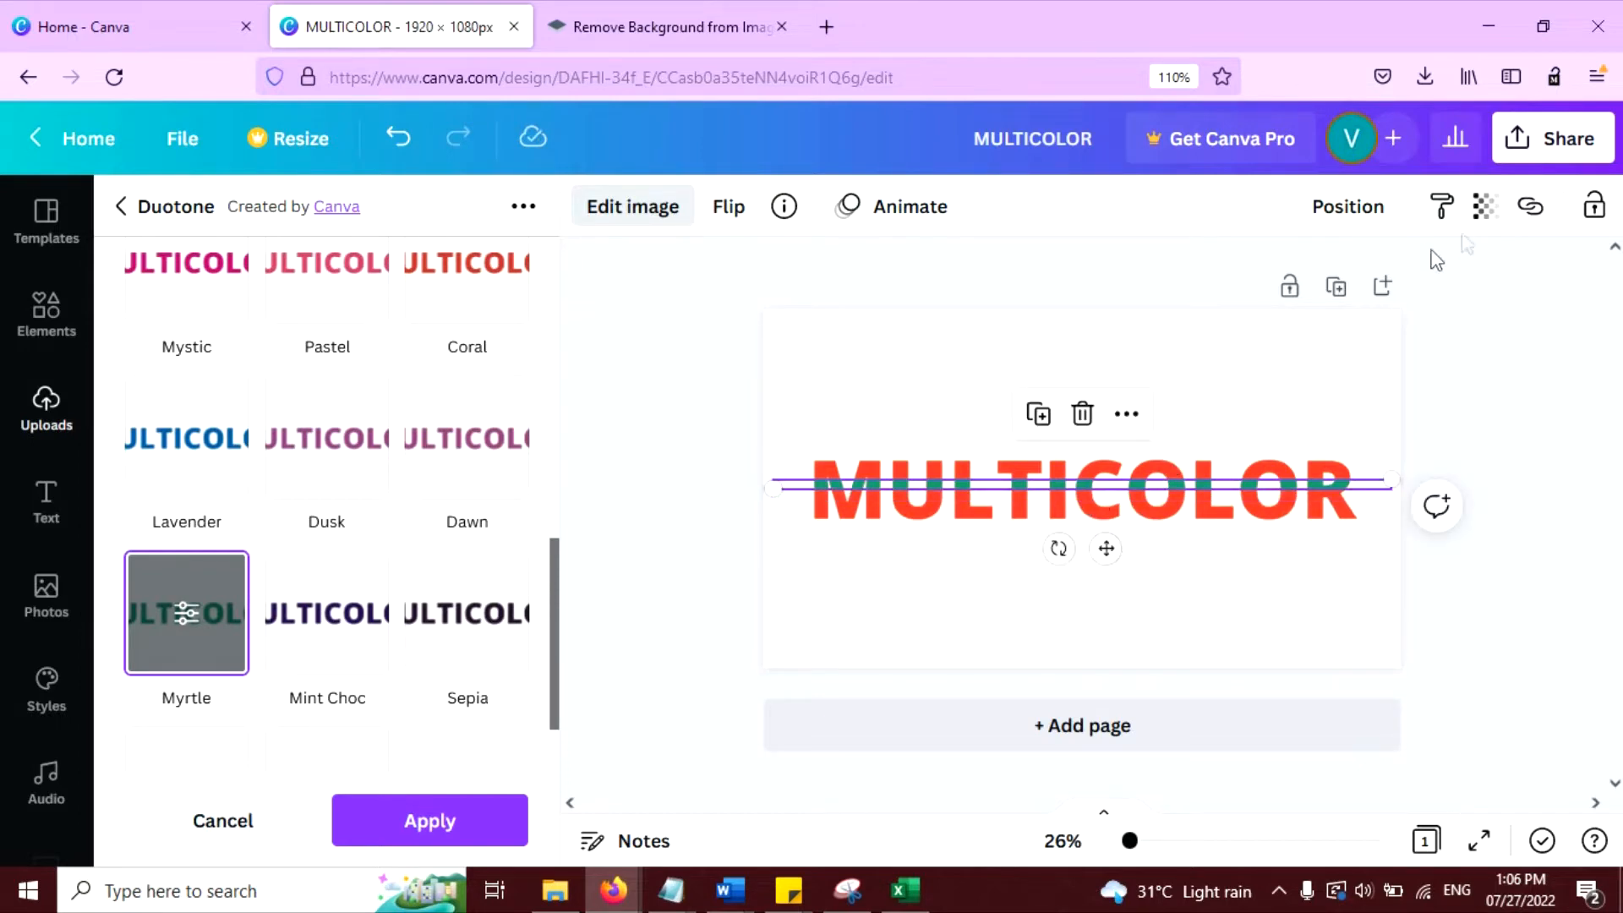
# Duplicate the full orange-red MULTICOLOR image, move the copy below the original and apply the Amber Duotone effect to it
pyautogui.moveTo(1131, 828); pyautogui.dragTo(1138, 840)
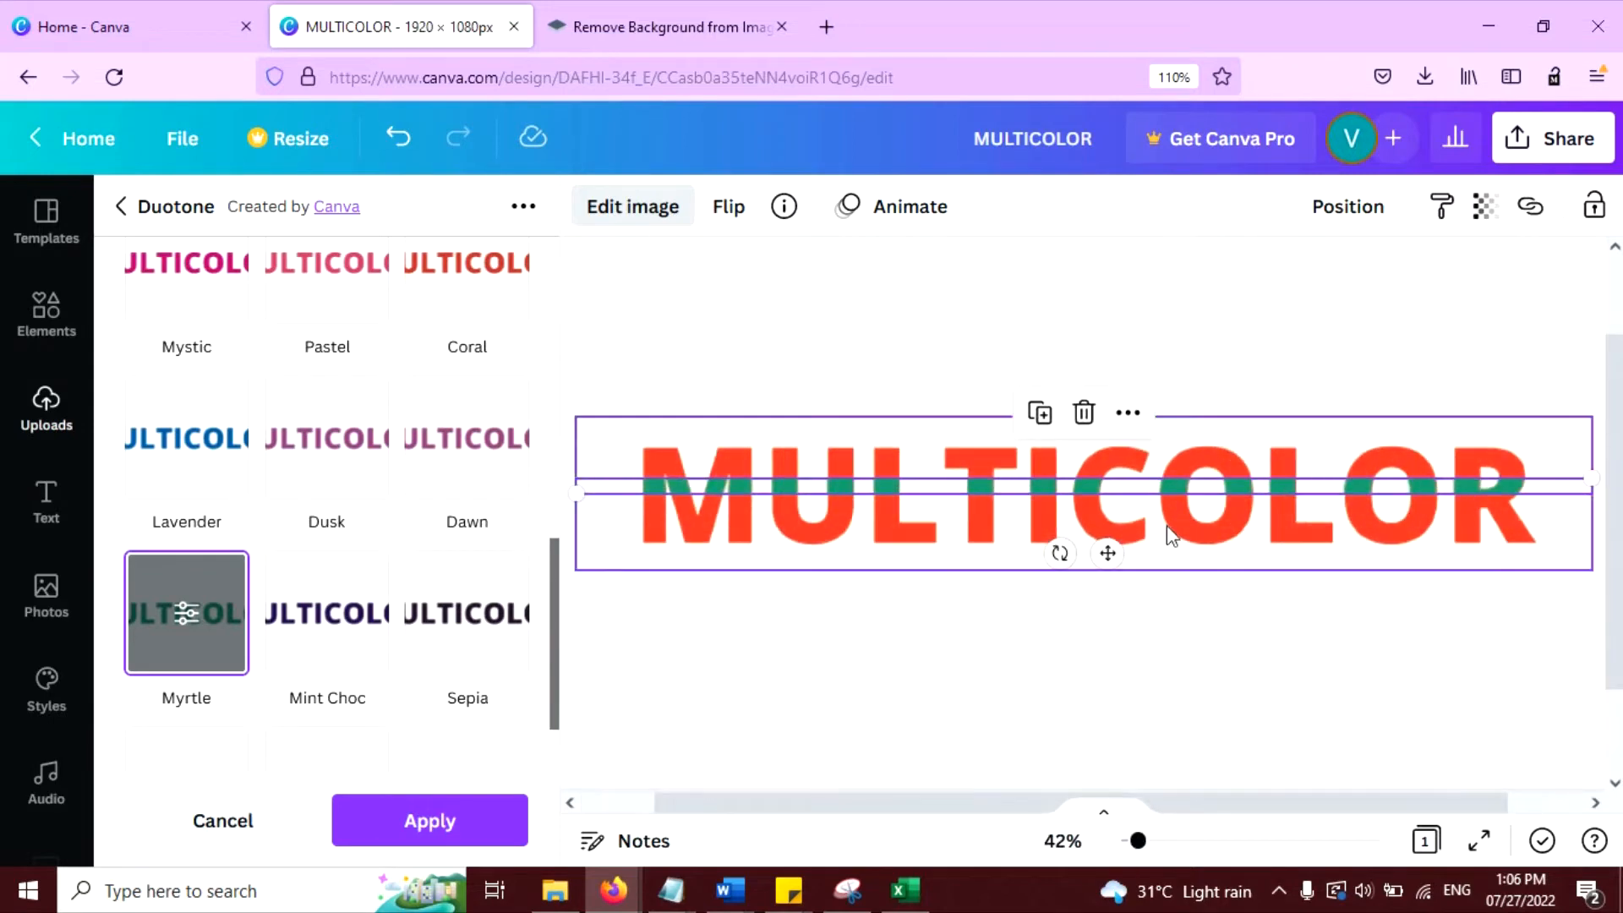
pyautogui.click(1062, 656)
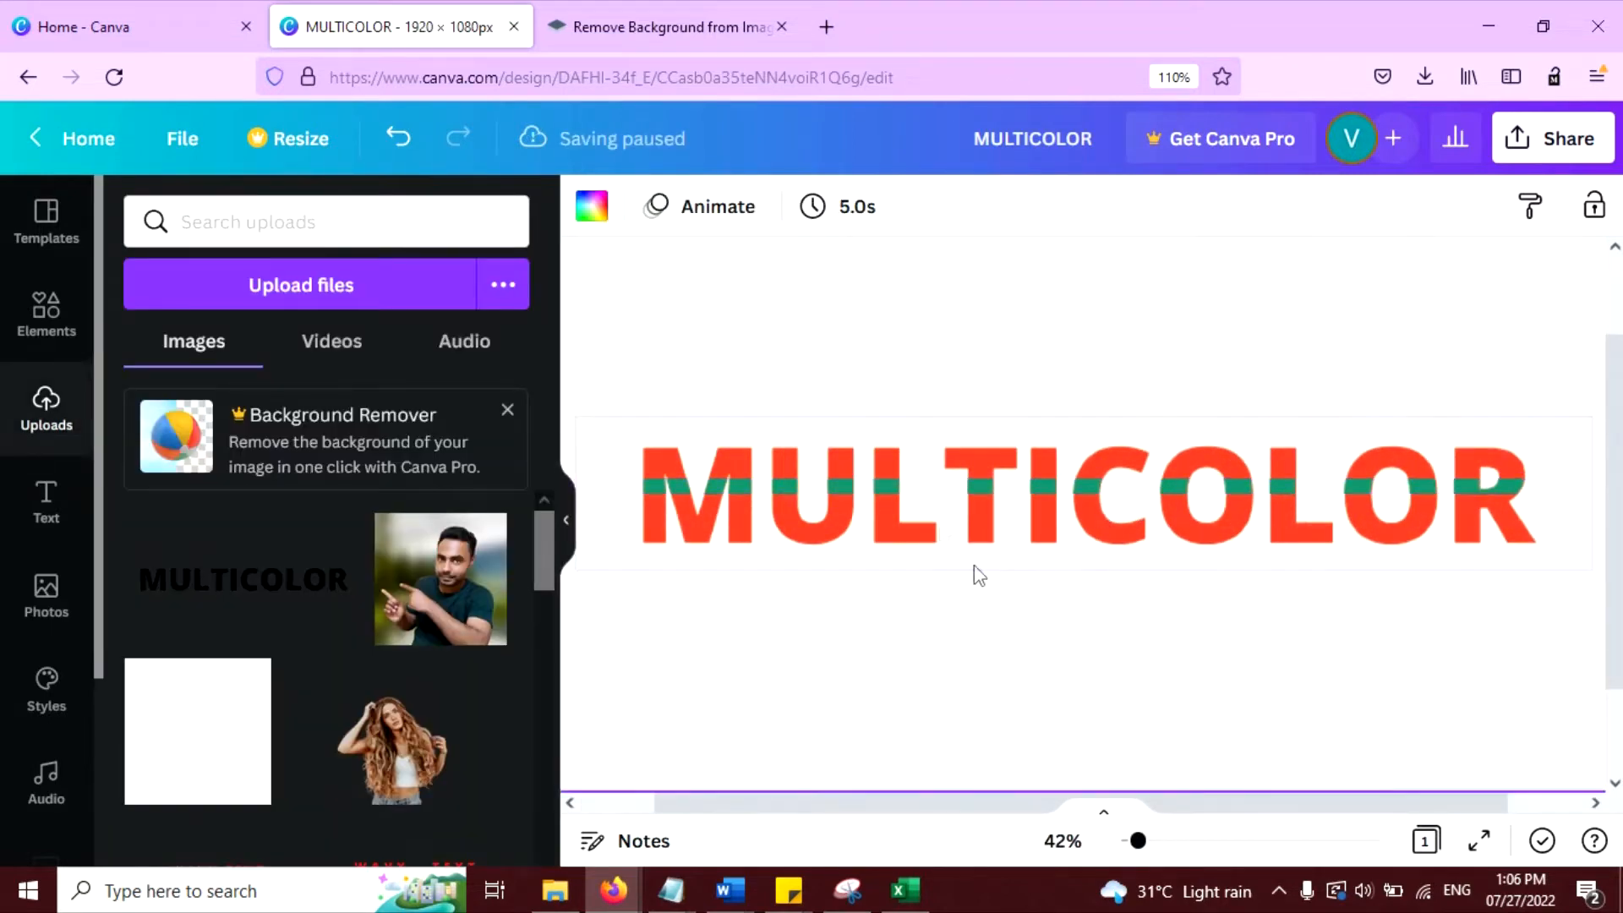
pyautogui.click(889, 520)
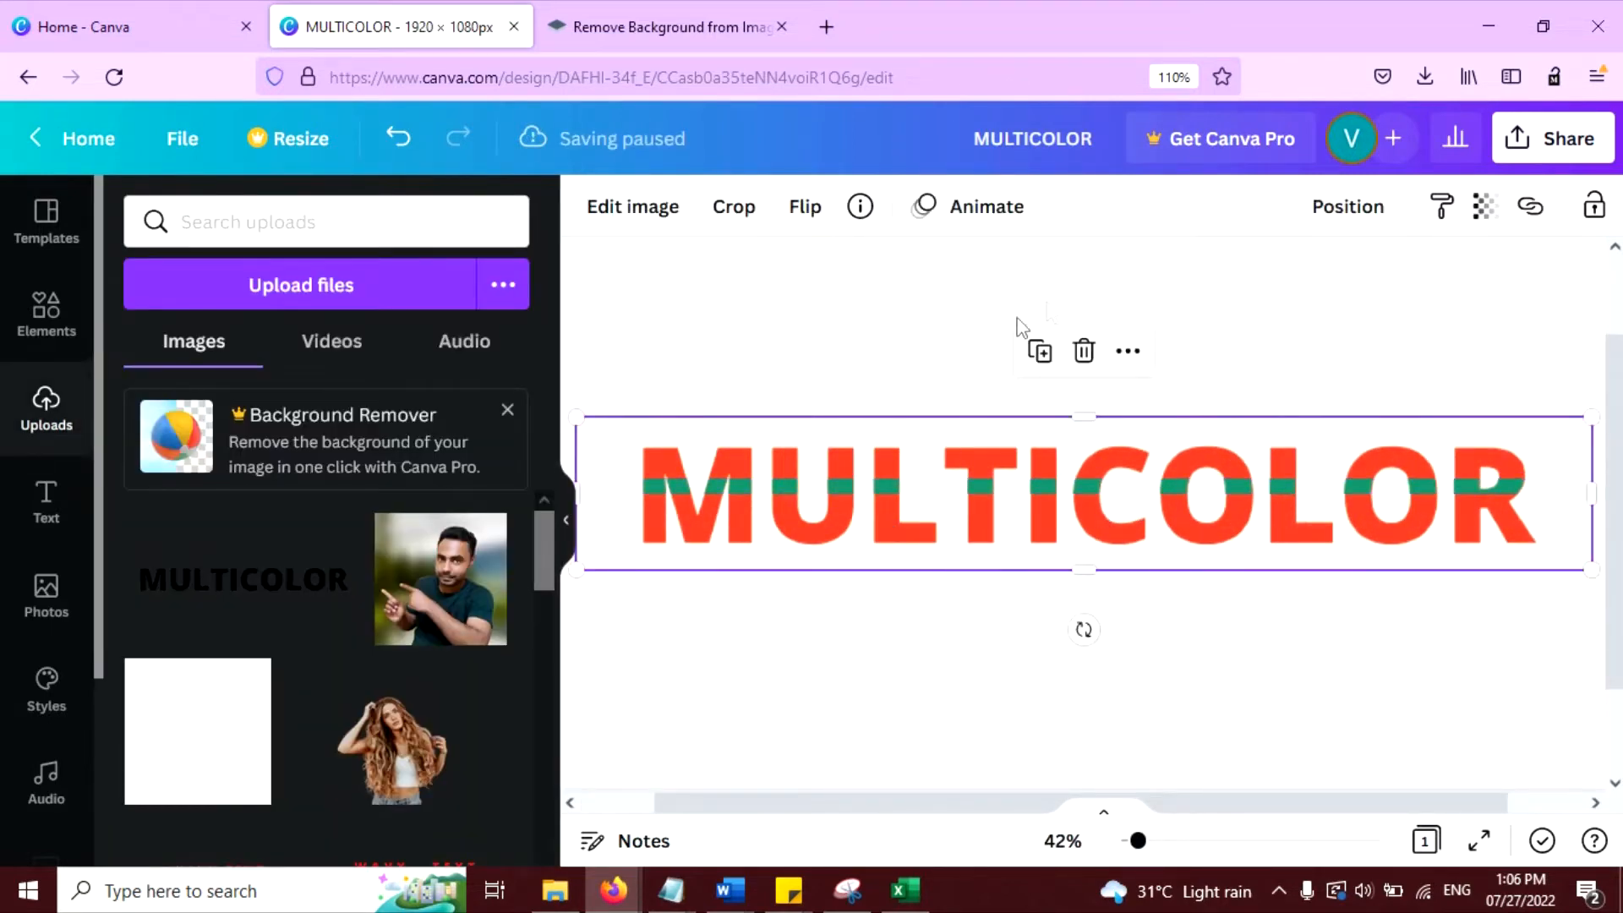
pyautogui.click(1040, 351)
pyautogui.moveTo(997, 494); pyautogui.dragTo(988, 657)
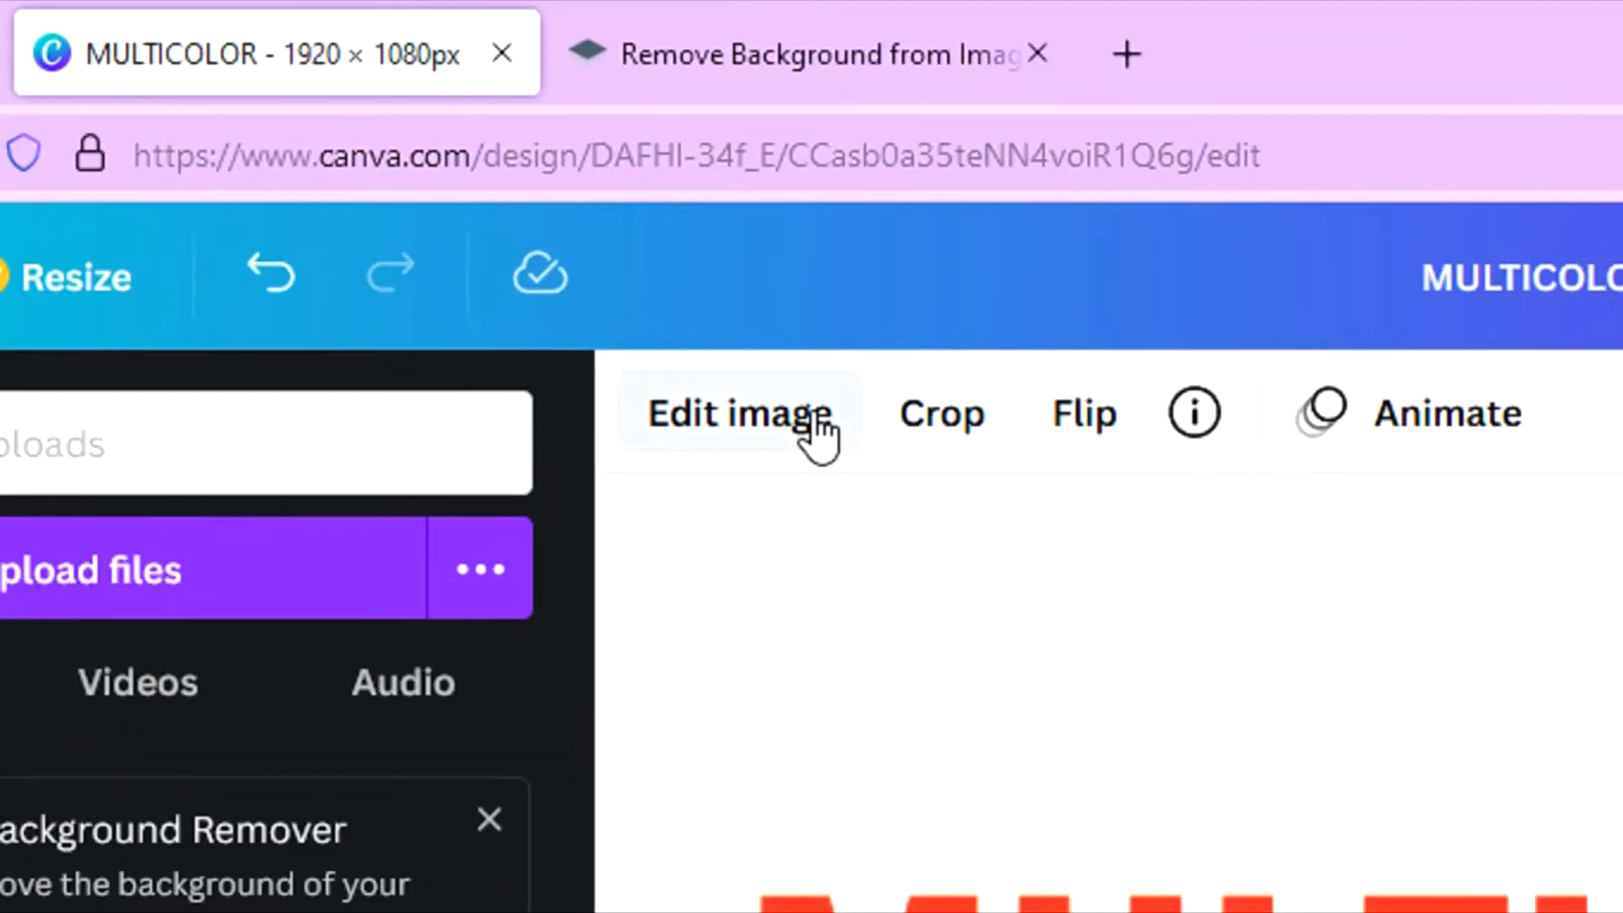
pyautogui.click(667, 213)
pyautogui.click(186, 463)
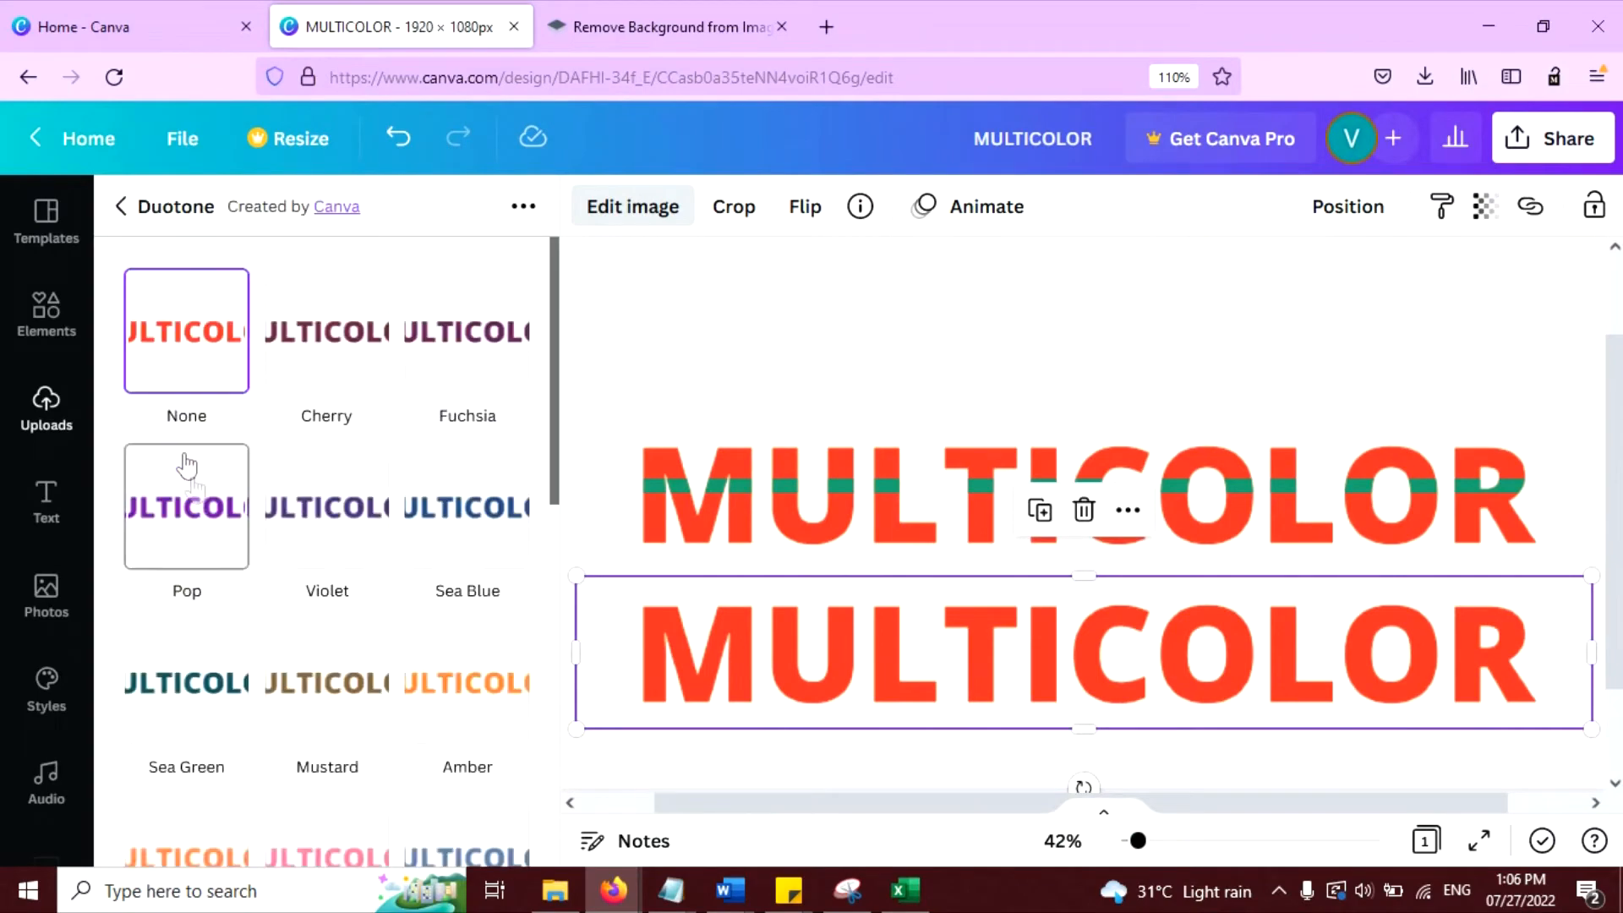
pyautogui.scroll(-3, 327, 487)
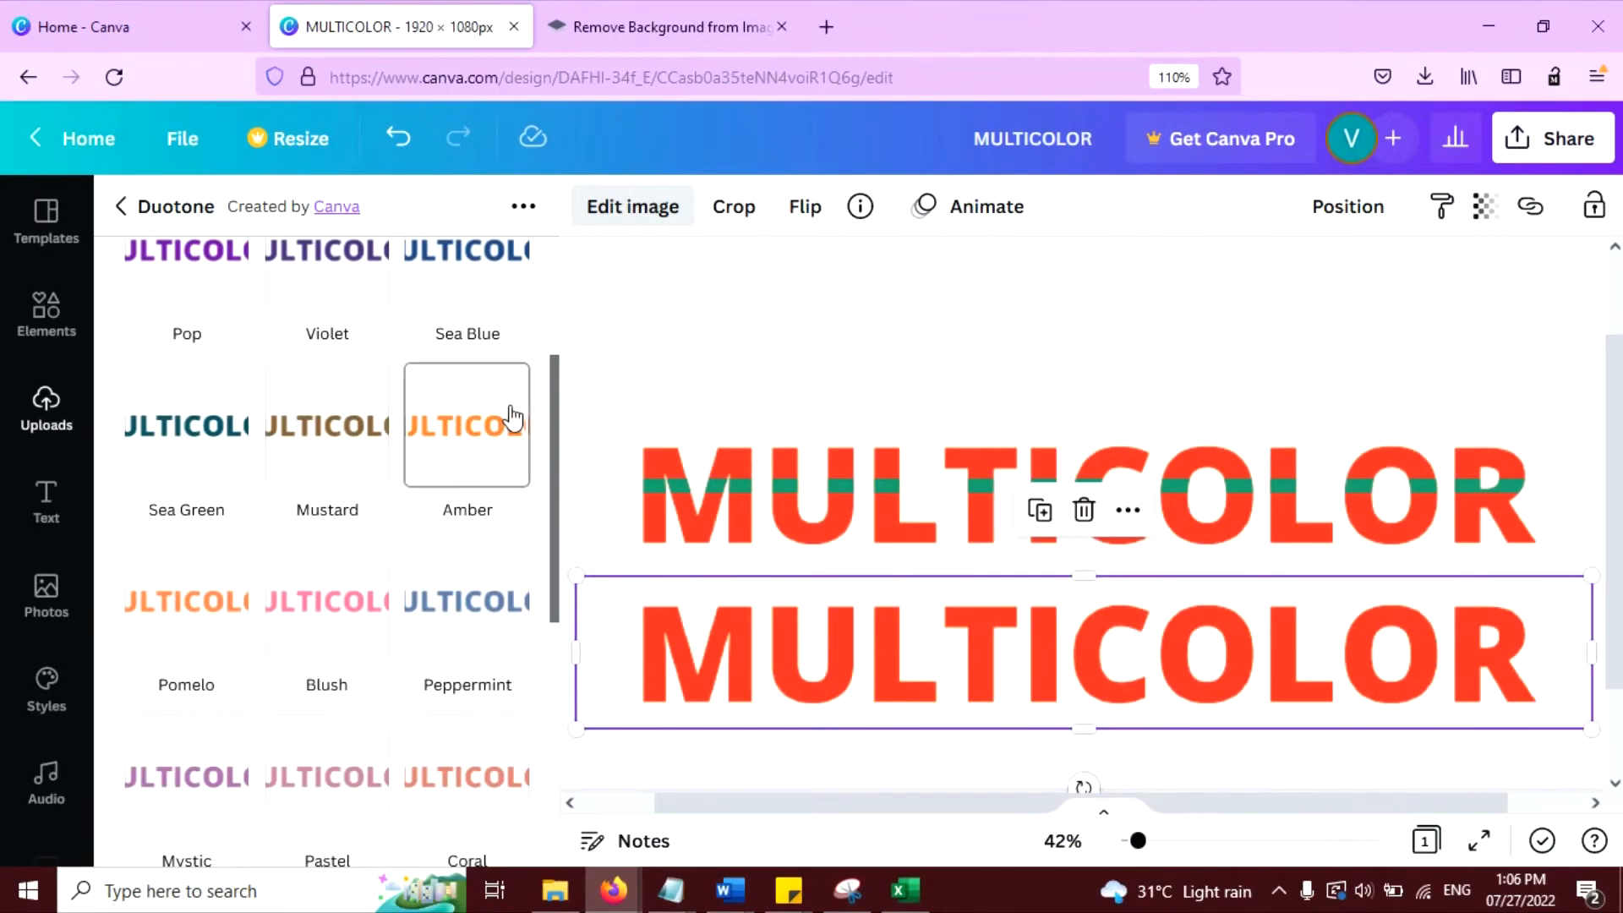
# Place the Amber copy exactly over the original text and crop it to a thin horizontal strip directly beneath the green strip
pyautogui.moveTo(1097, 674); pyautogui.dragTo(1099, 486)
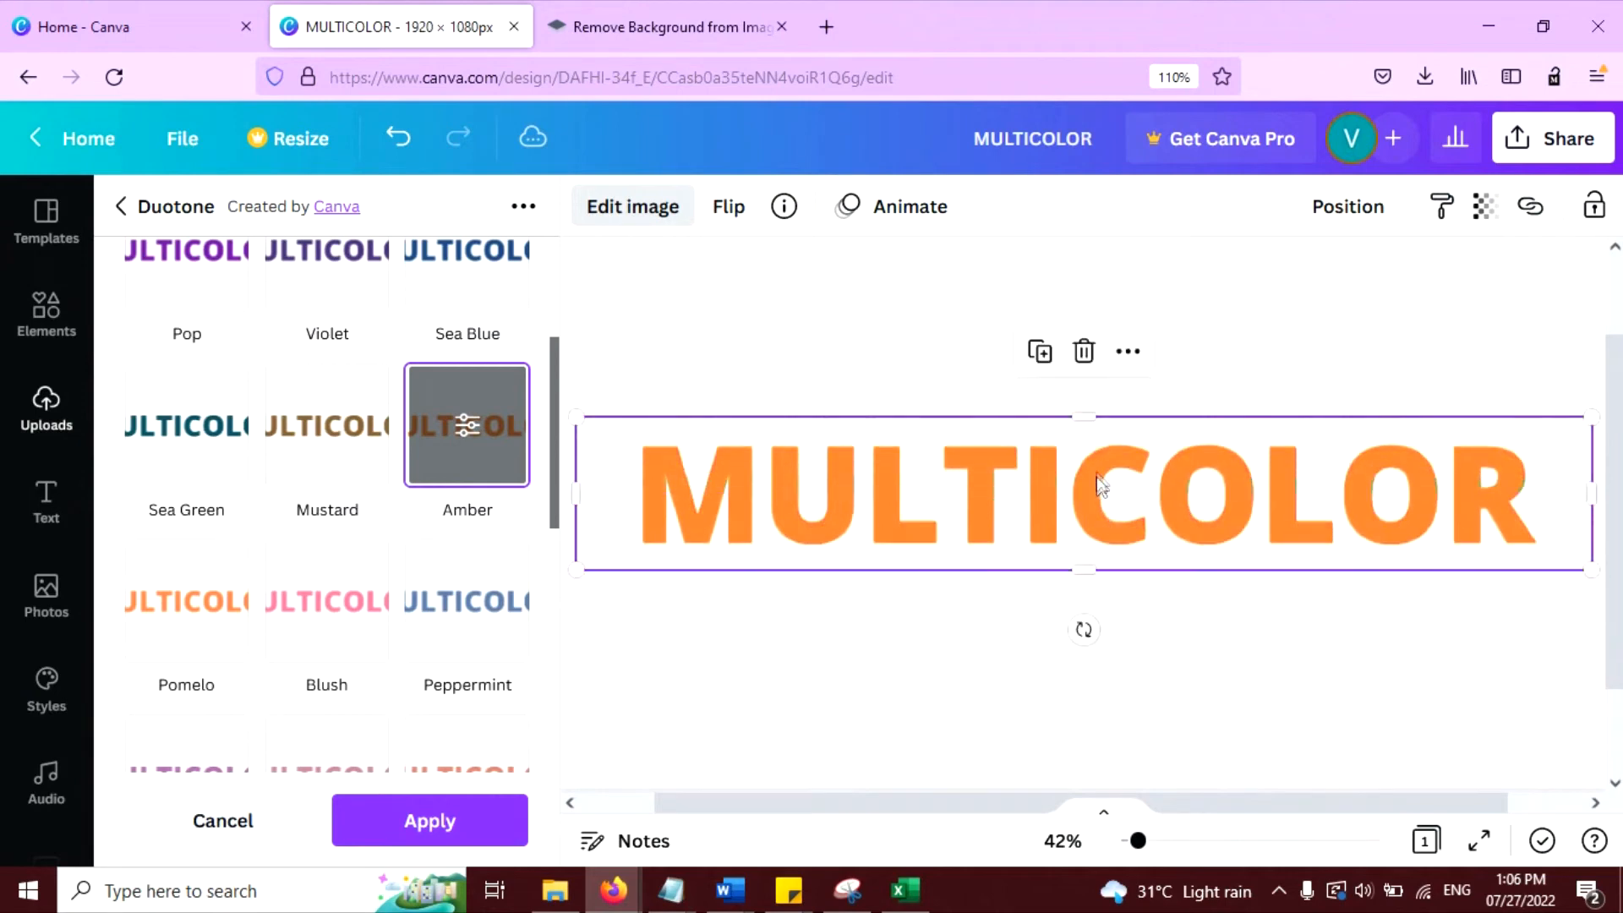
pyautogui.moveTo(1083, 418); pyautogui.dragTo(1076, 496)
pyautogui.moveTo(1077, 566); pyautogui.dragTo(1076, 510)
pyautogui.click(1099, 568)
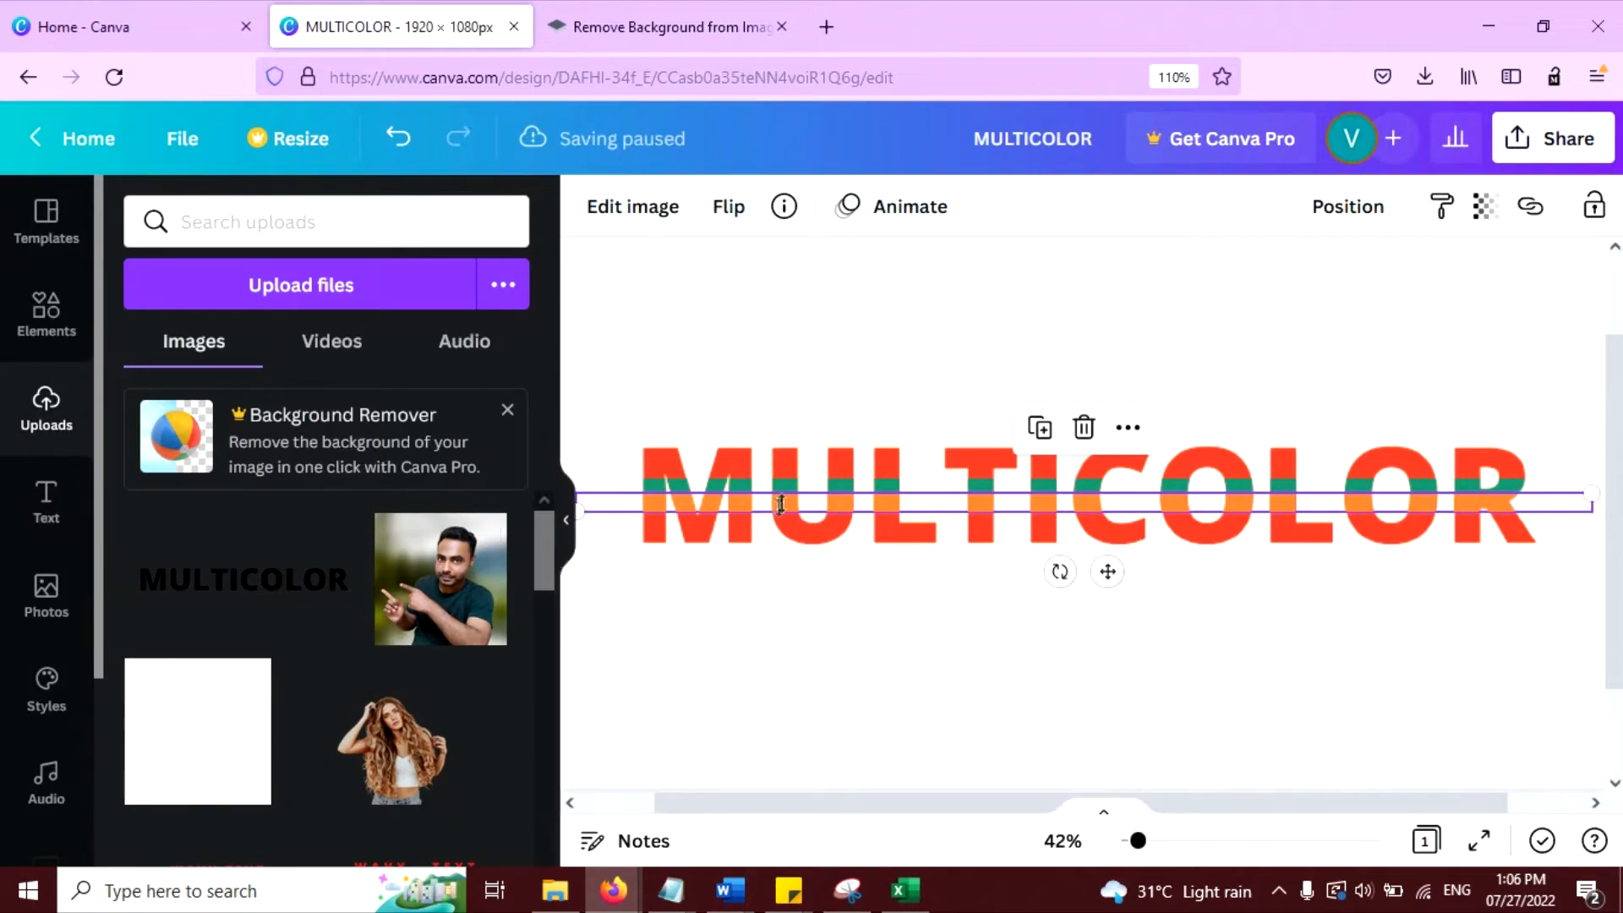
# Duplicate the full orange-red MULTICOLOR image again, move the copy down and apply the Sea Blue Duotone effect to it
pyautogui.click(782, 545)
pyautogui.click(1041, 353)
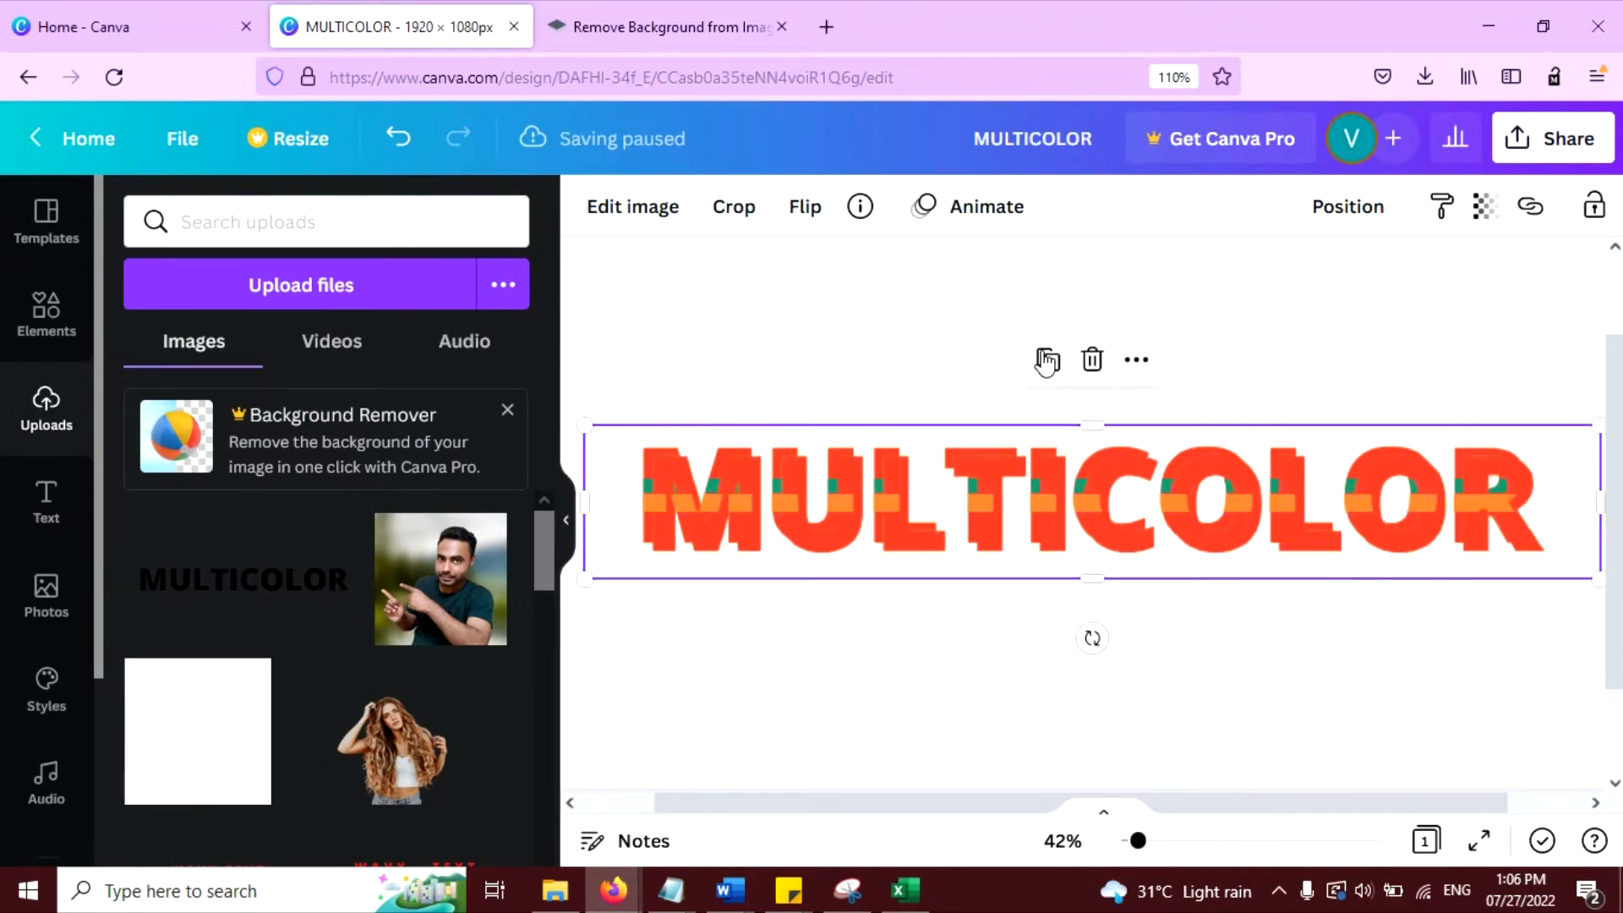
pyautogui.moveTo(970, 534); pyautogui.dragTo(952, 623)
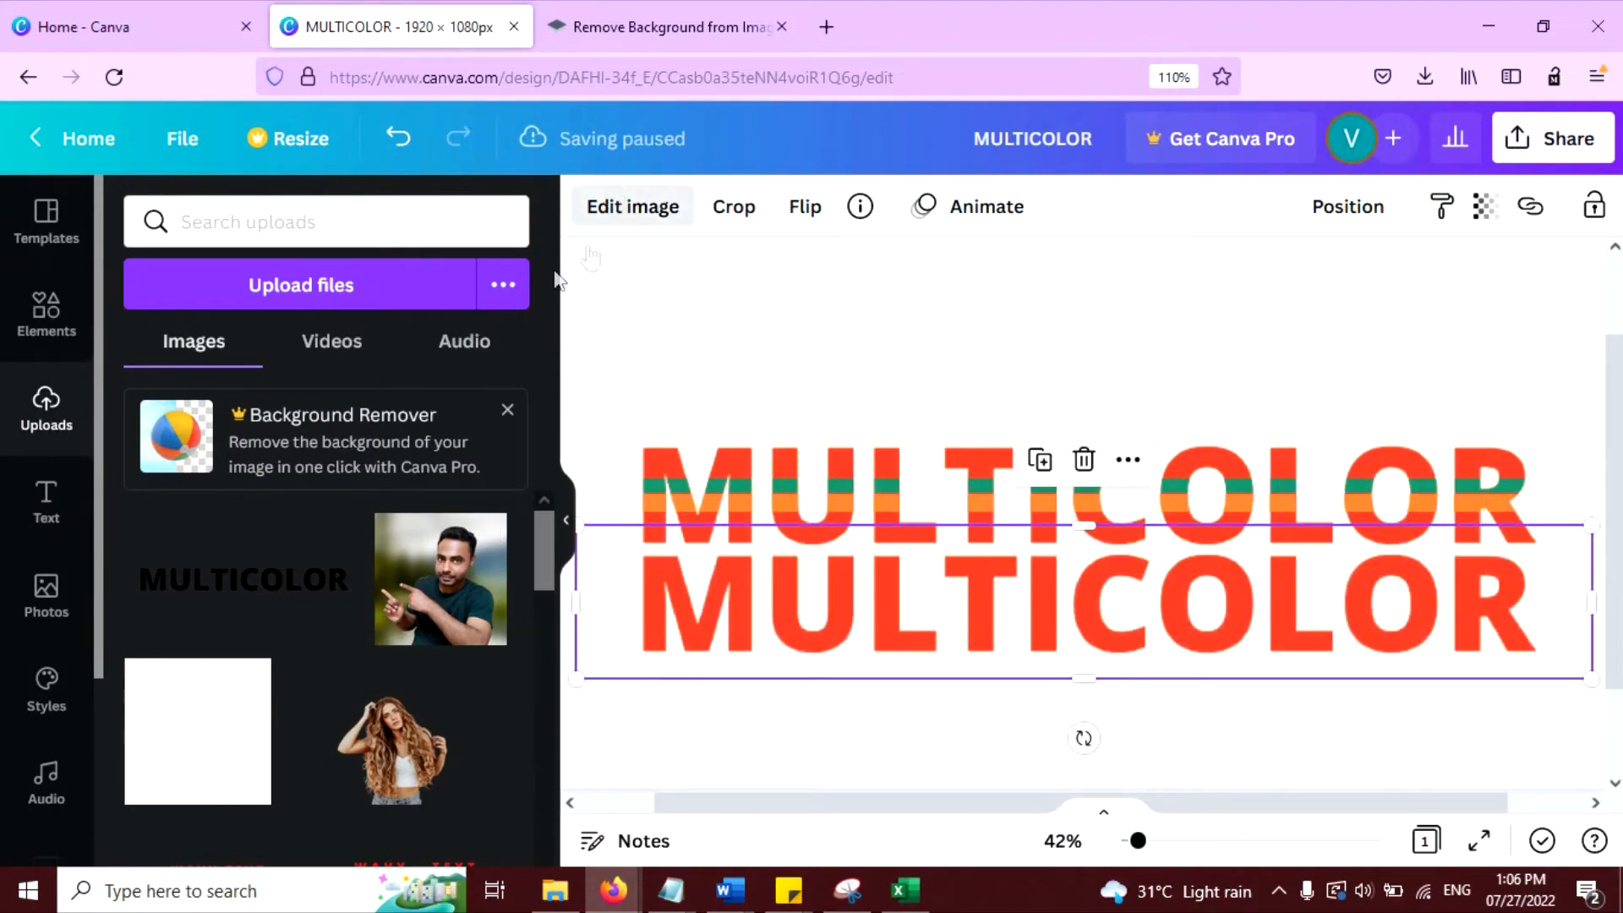
pyautogui.click(632, 206)
pyautogui.click(199, 434)
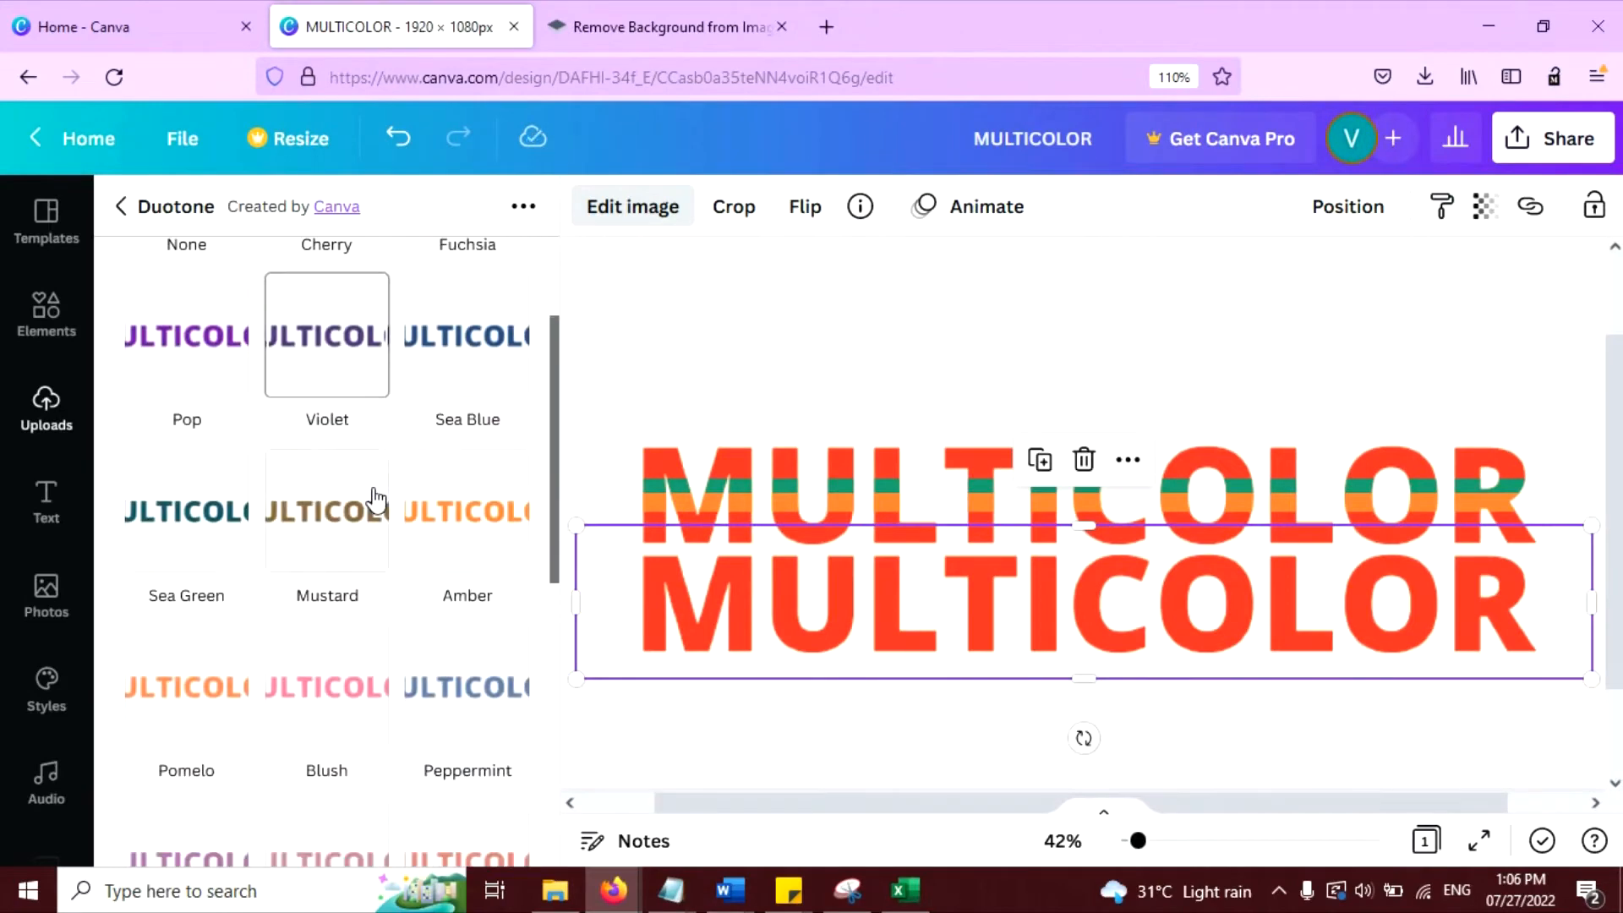
pyautogui.click(480, 384)
# Place the Sea Blue copy over the original text and crop it to a strip covering the bottom of the letters
pyautogui.moveTo(1031, 616); pyautogui.dragTo(1033, 510)
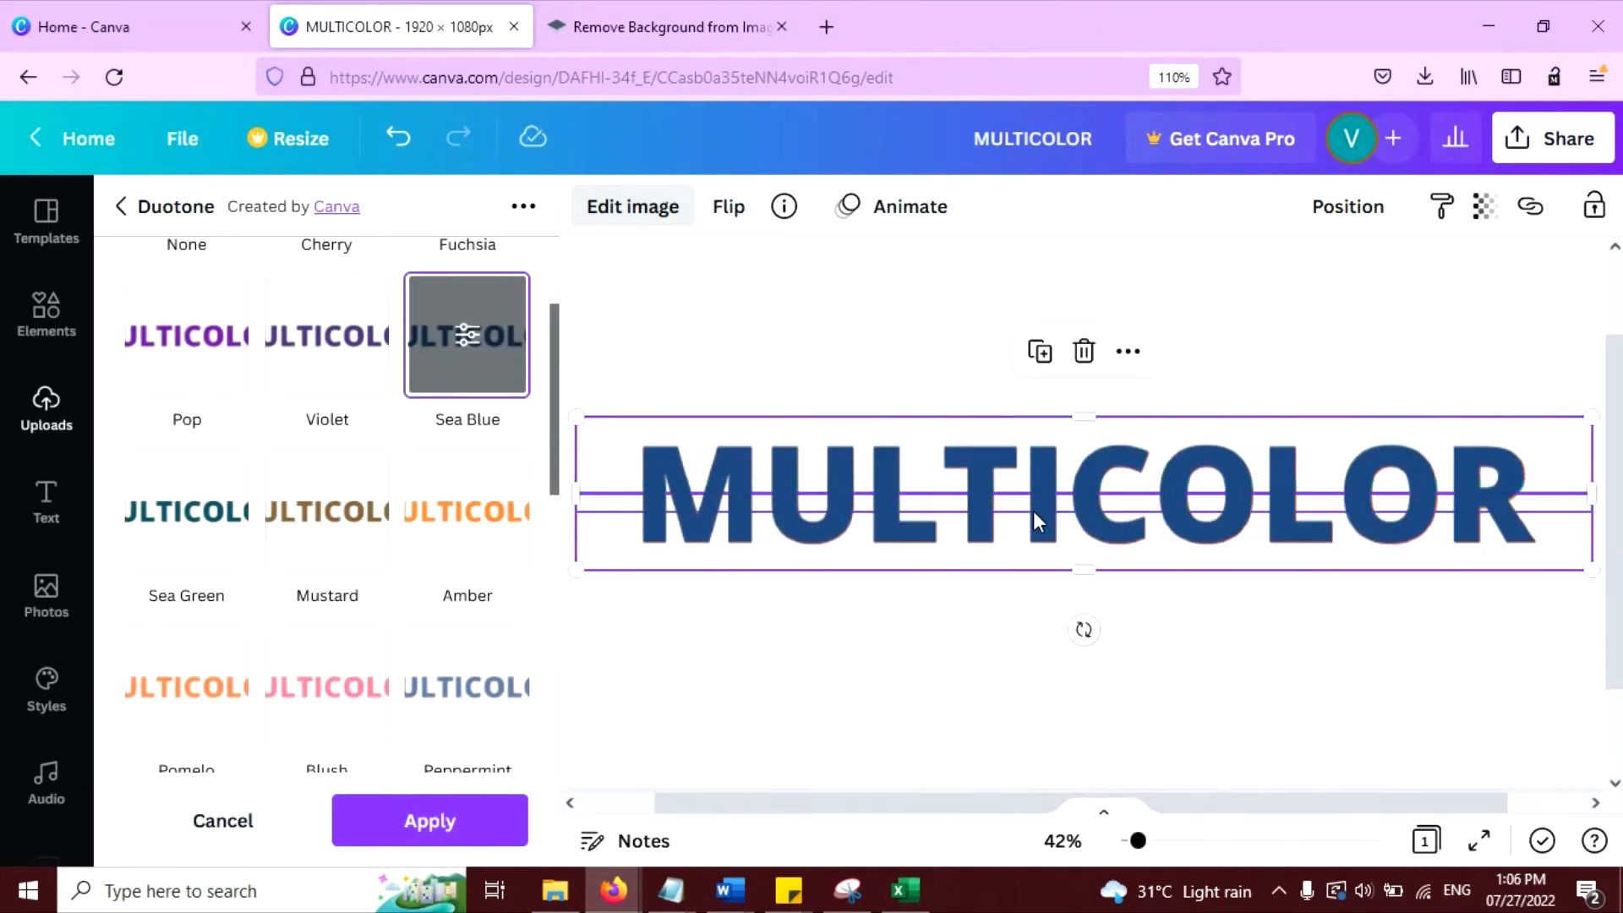
pyautogui.moveTo(1082, 416); pyautogui.dragTo(1042, 592)
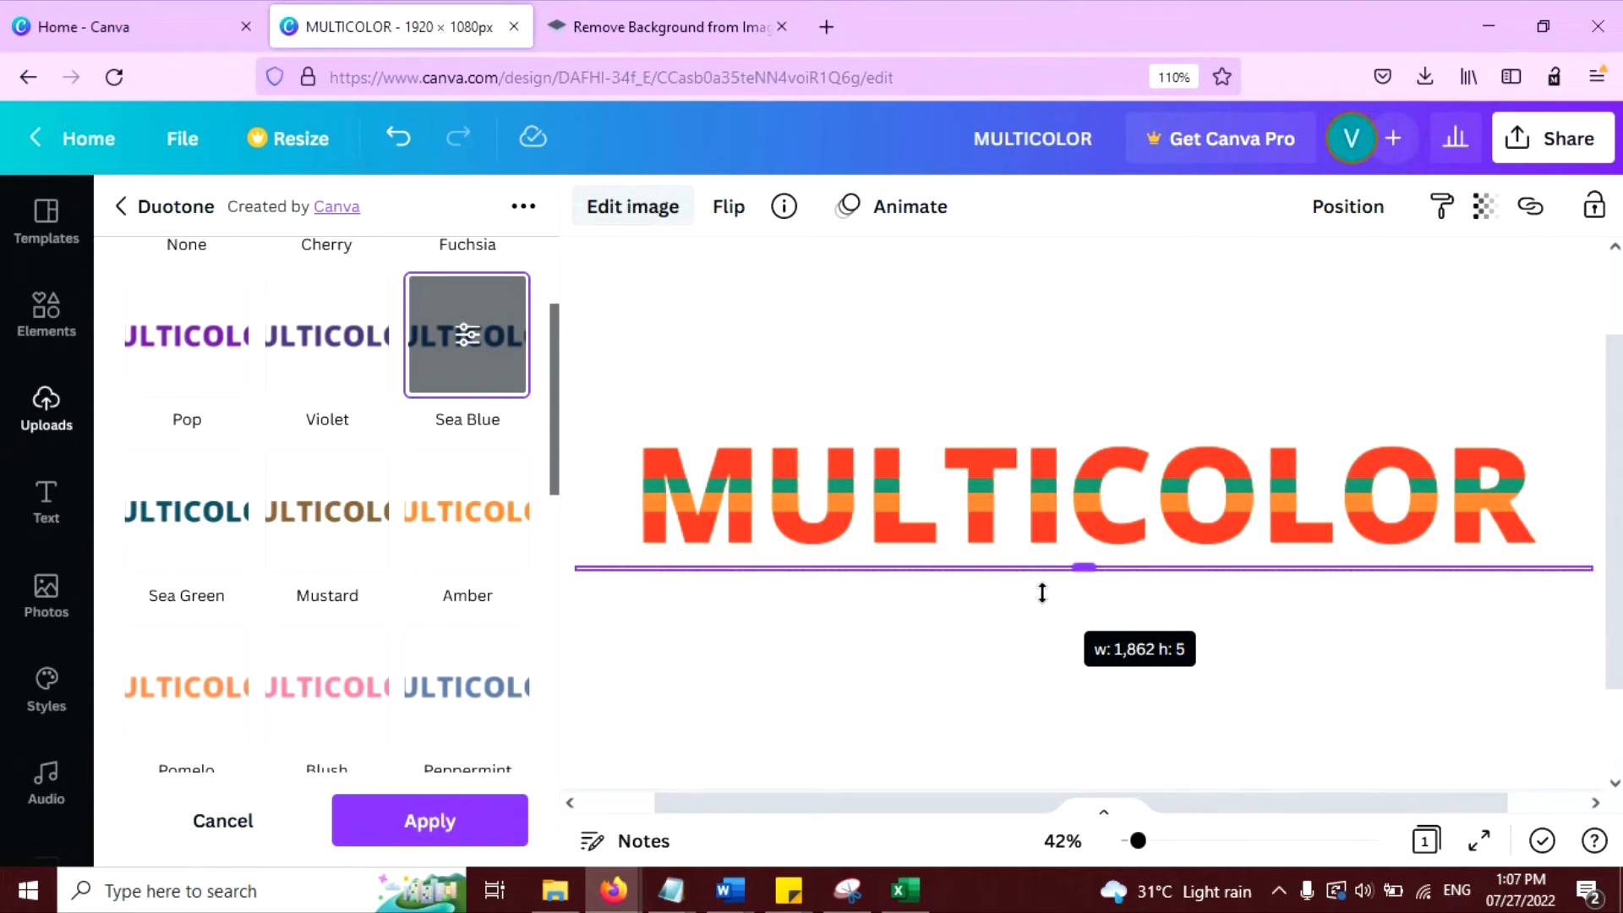
pyautogui.moveTo(1043, 592); pyautogui.dragTo(1043, 525)
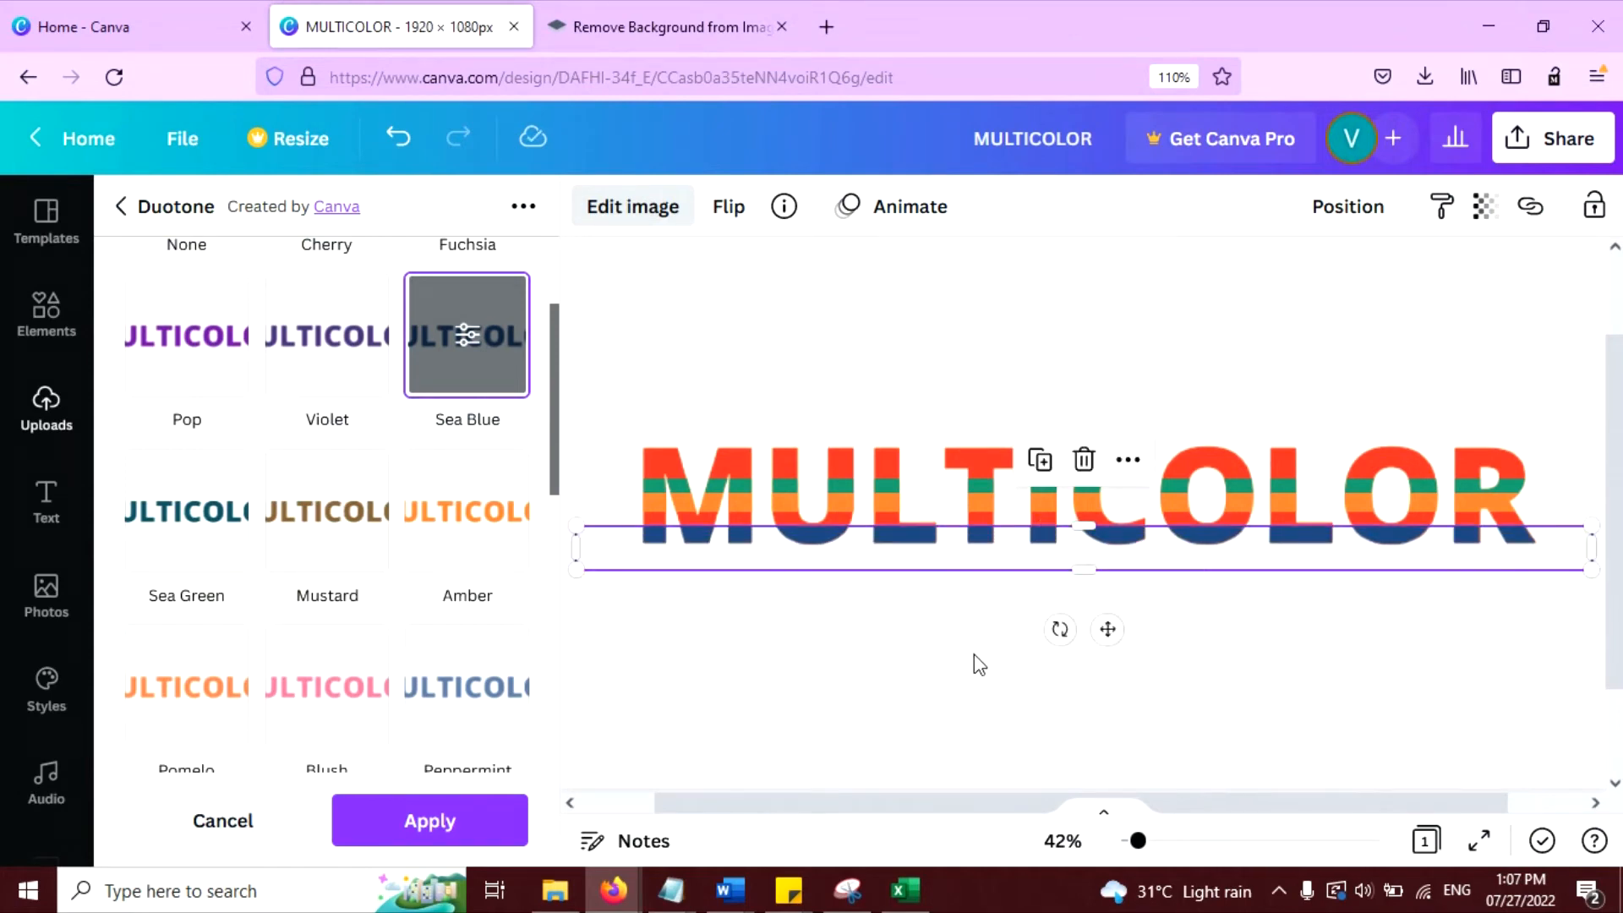
pyautogui.click(974, 654)
# Duplicate the orange-red MULTICOLOR image, align the copy over the original and open its Duotone effects
pyautogui.click(891, 450)
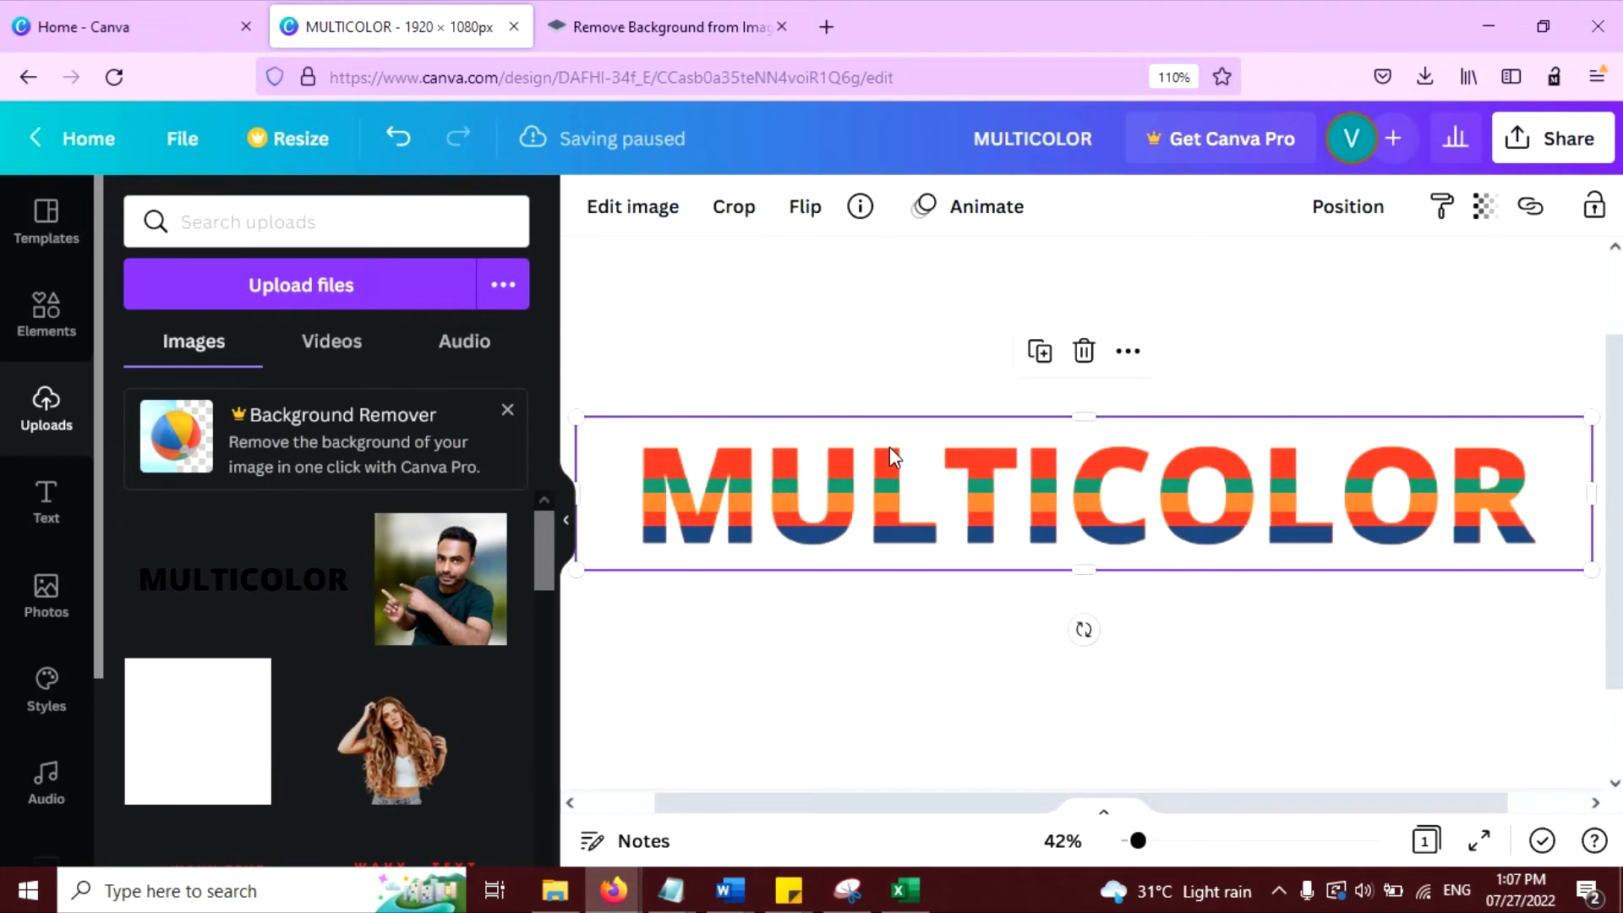
pyautogui.click(1040, 351)
pyautogui.moveTo(982, 621); pyautogui.dragTo(972, 546)
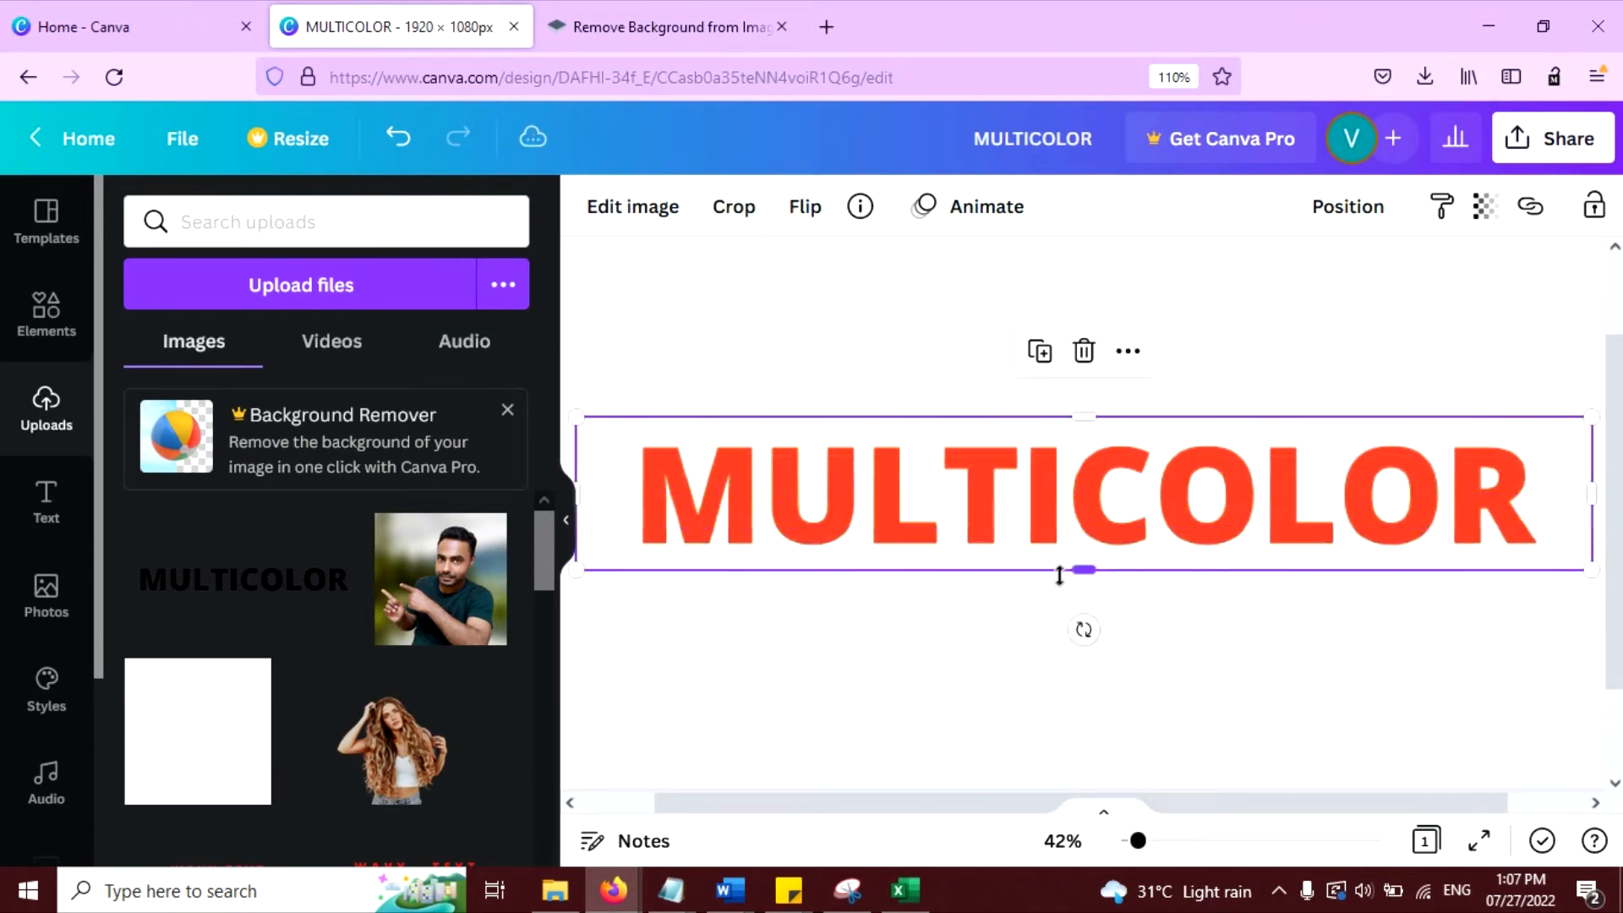
pyautogui.click(645, 221)
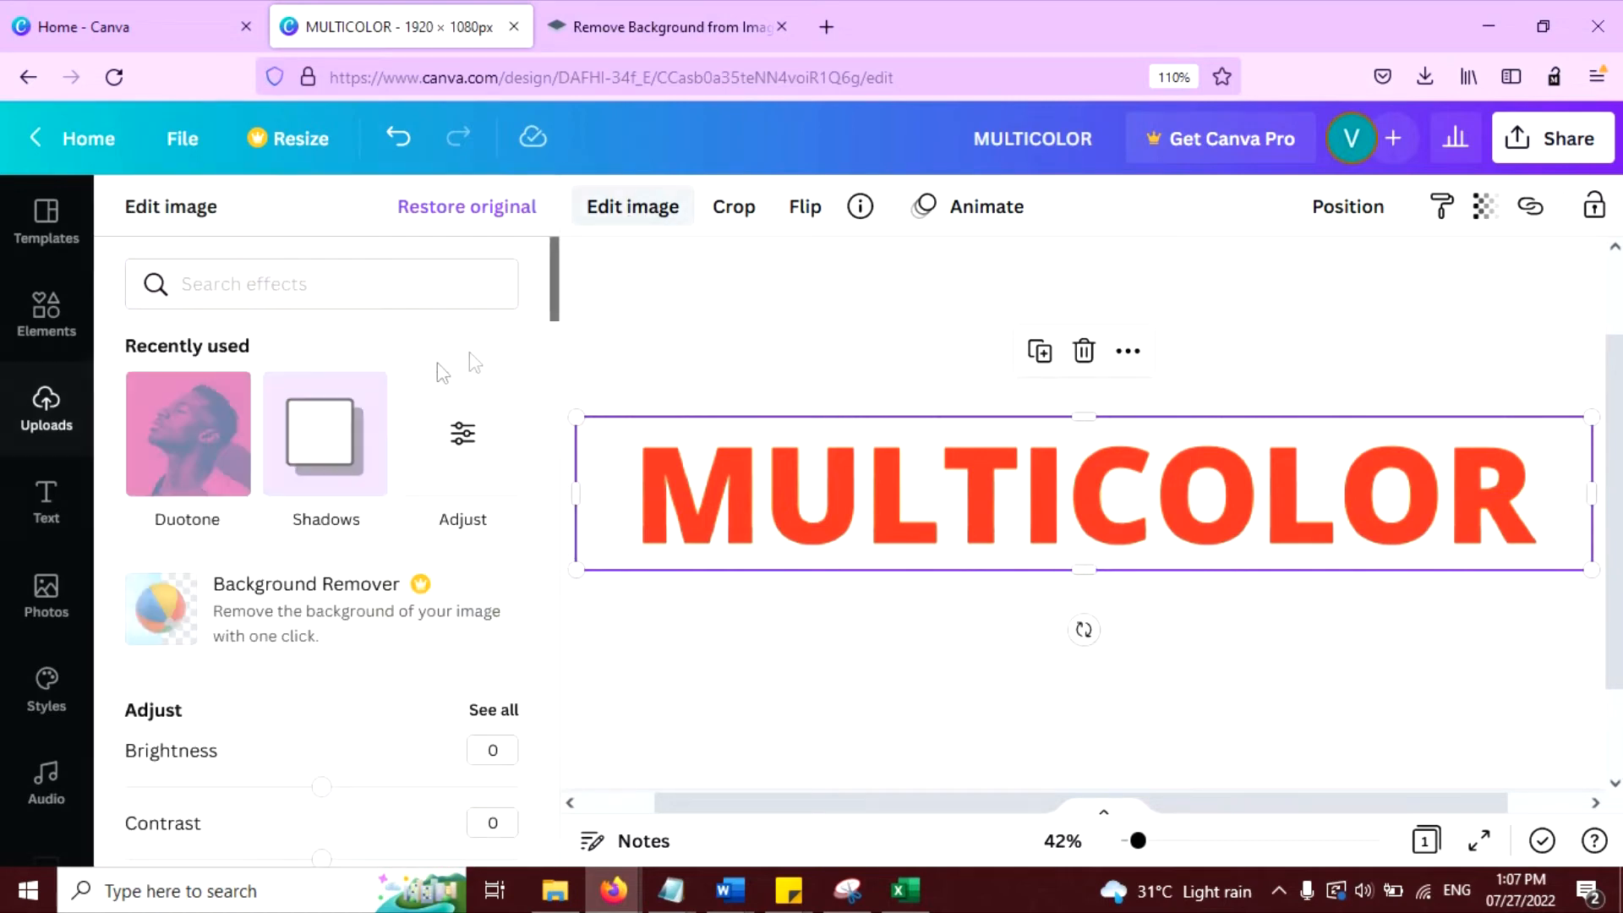
pyautogui.click(236, 453)
# Try the Mustard and Dawn Duotone effects on the newest MULTICOLOR copy
pyautogui.scroll(-2, 315, 525)
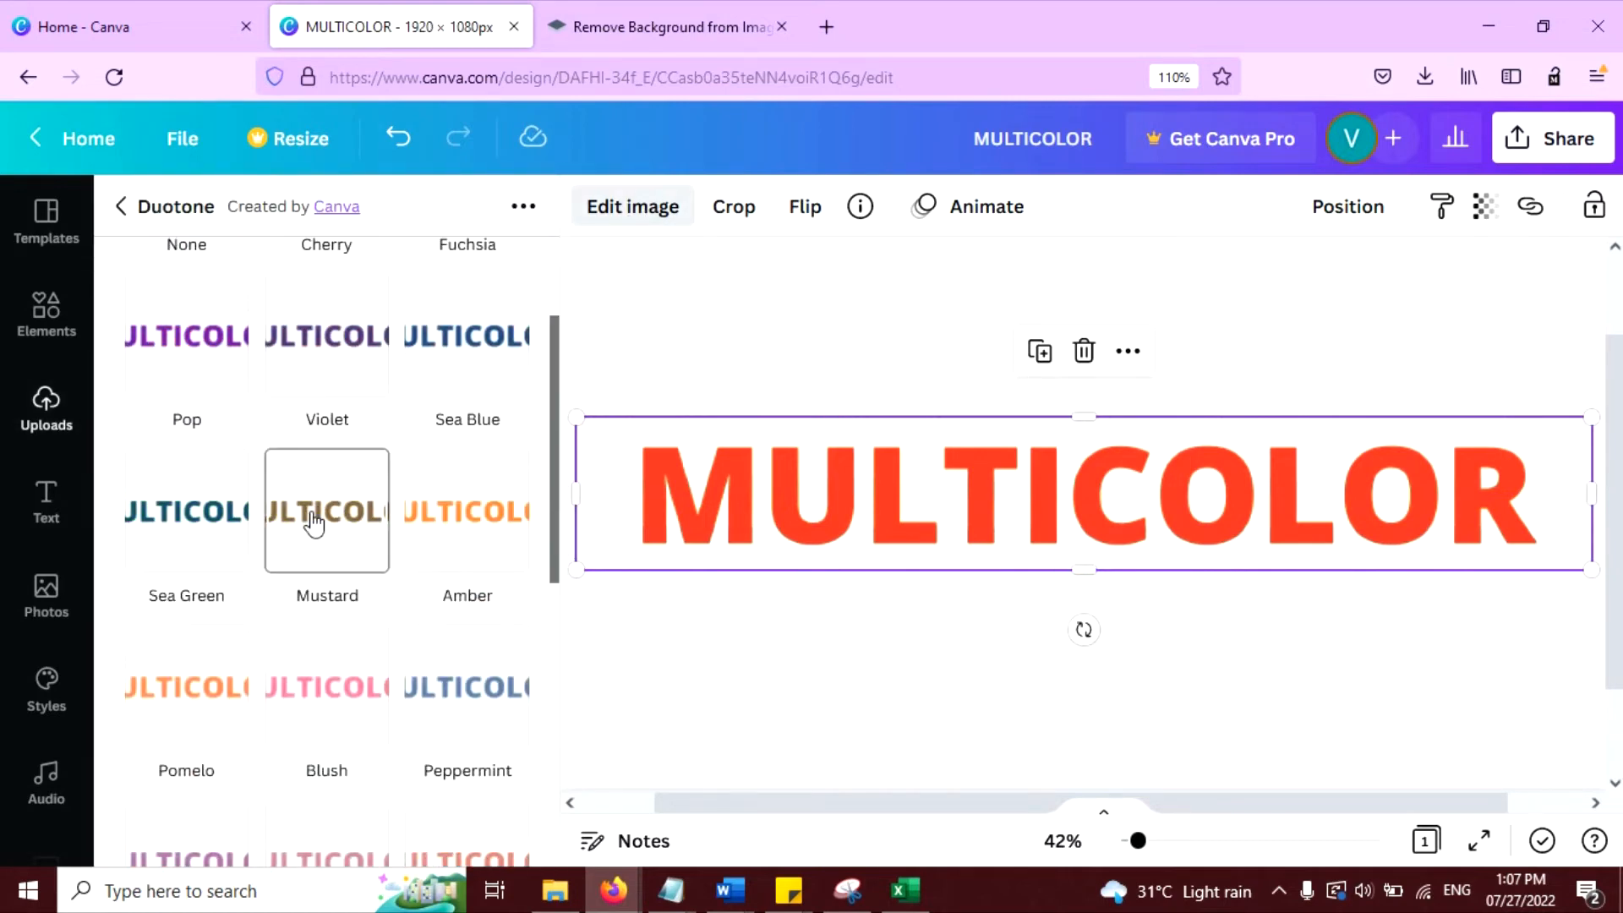
pyautogui.click(315, 524)
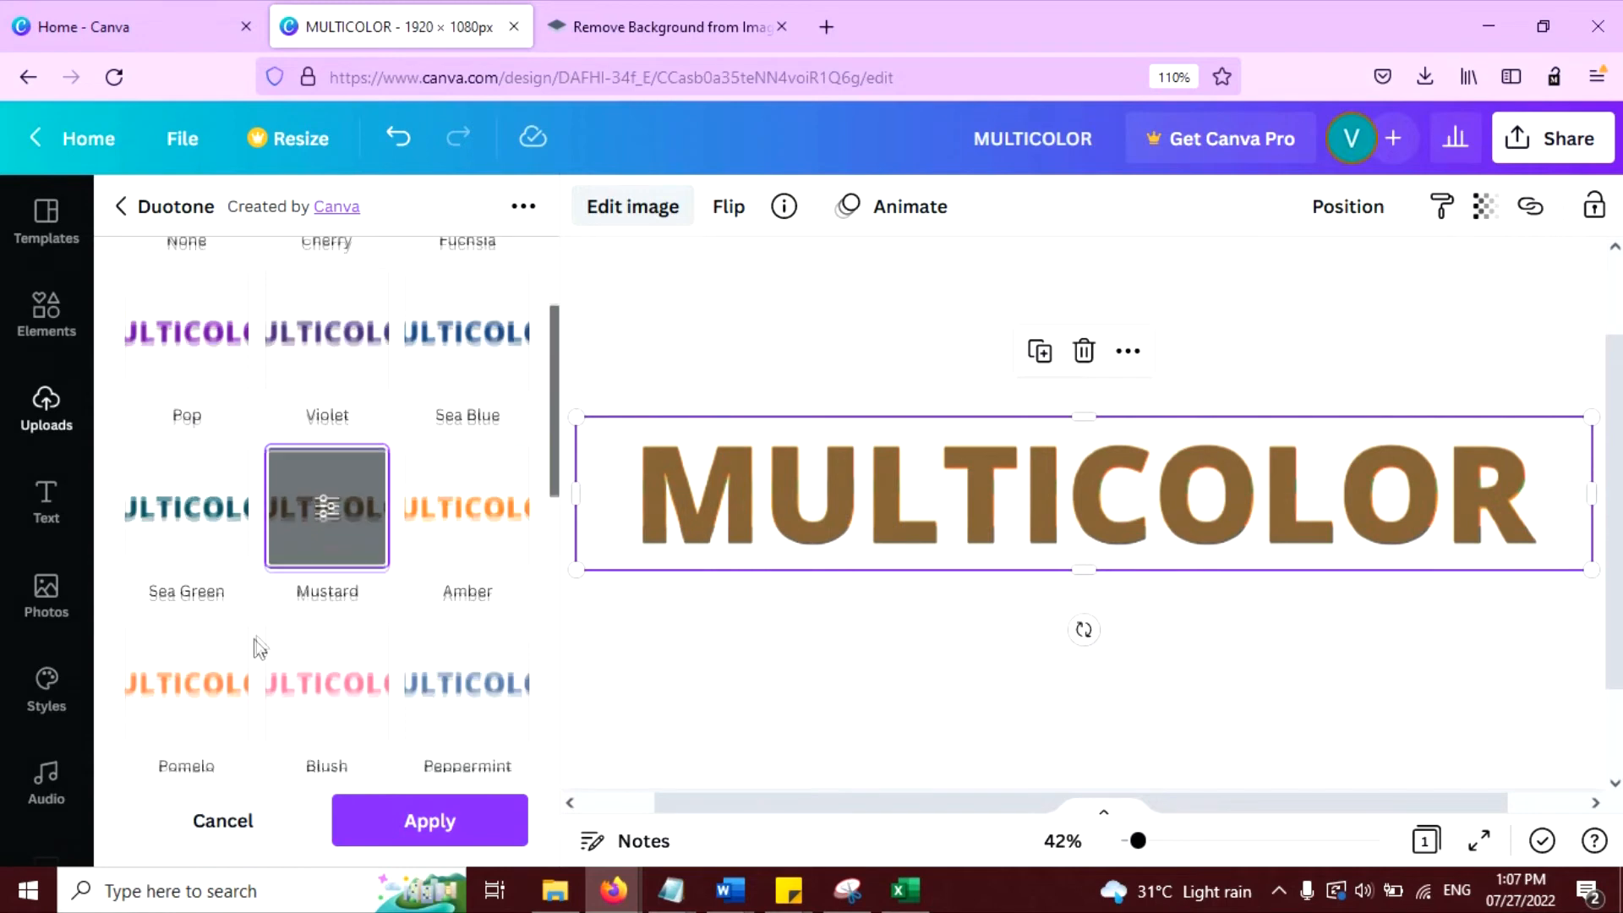
pyautogui.scroll(-6, 261, 646)
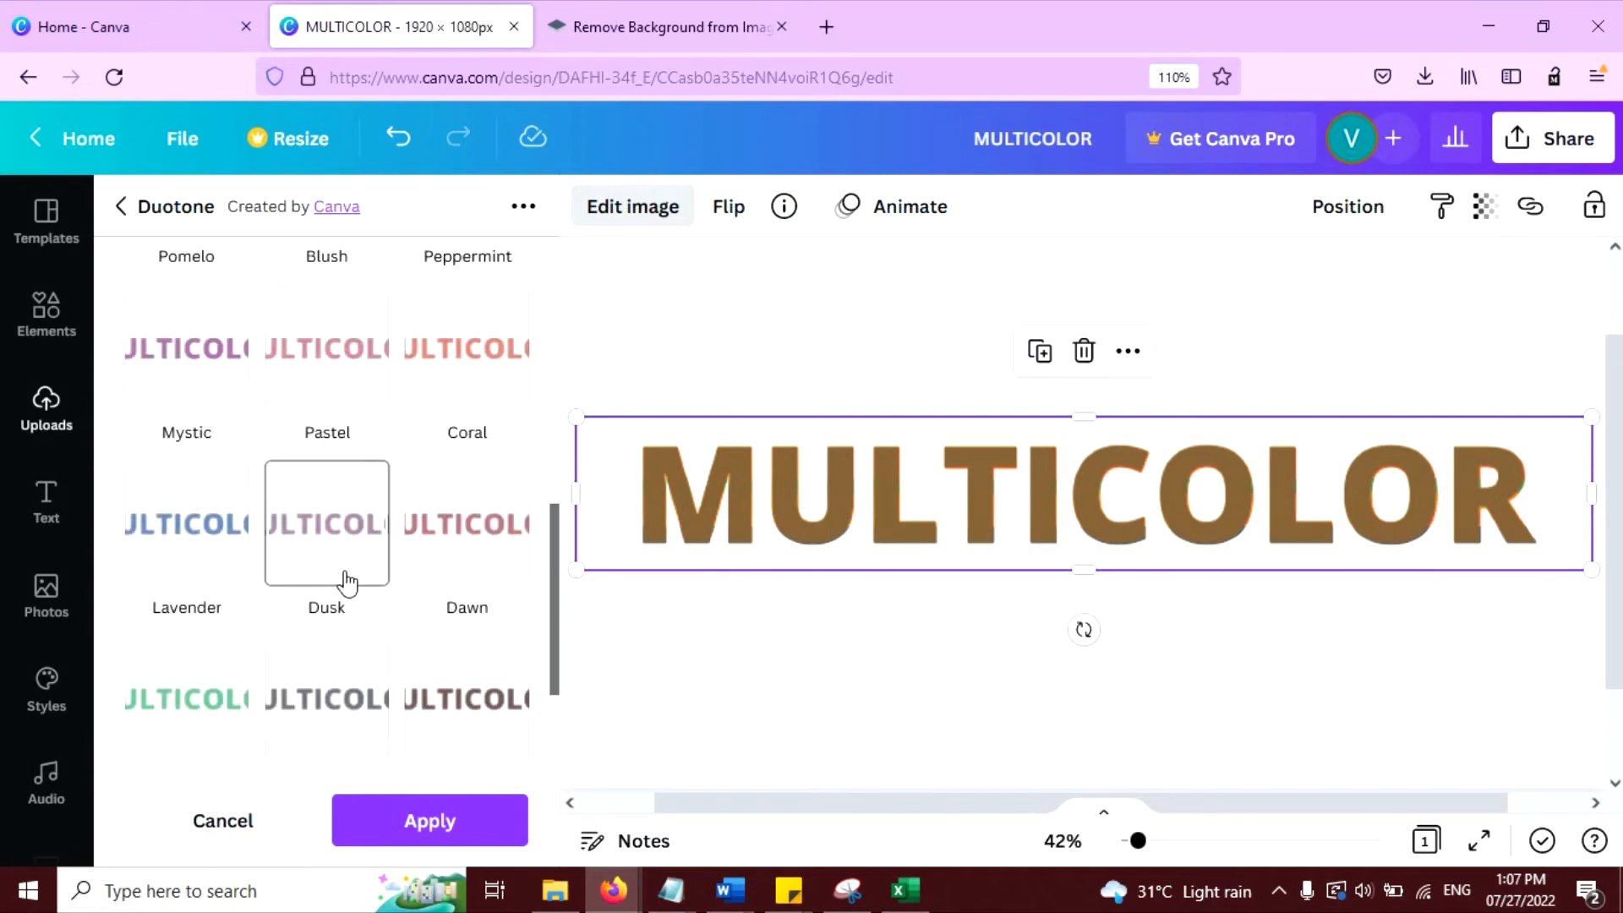
pyautogui.scroll(-2, 471, 525)
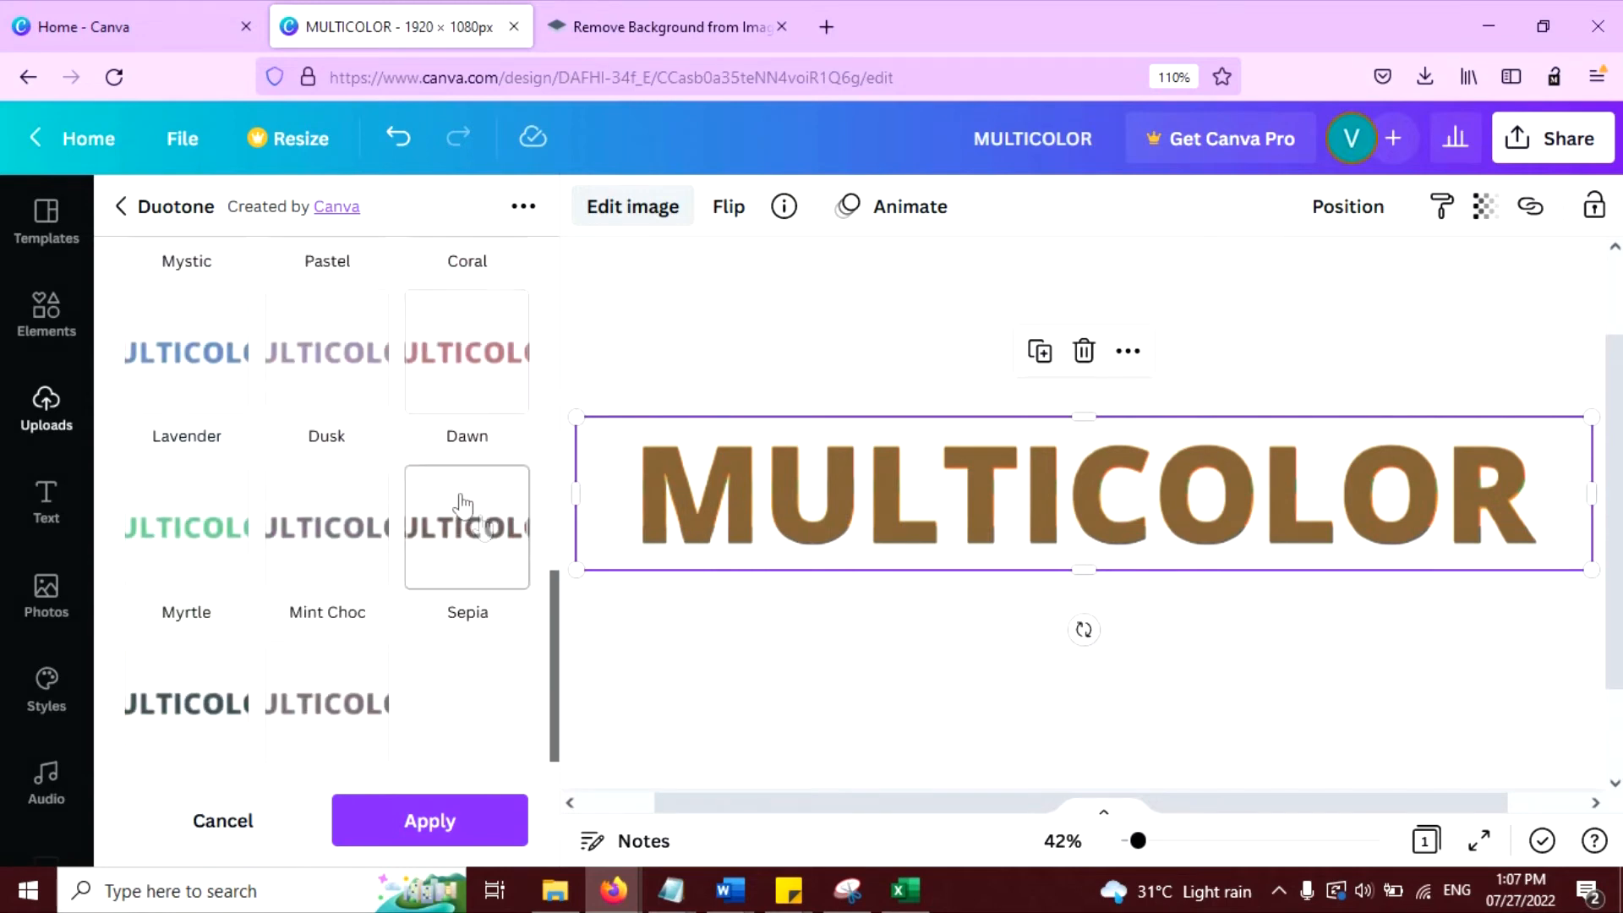
pyautogui.click(429, 353)
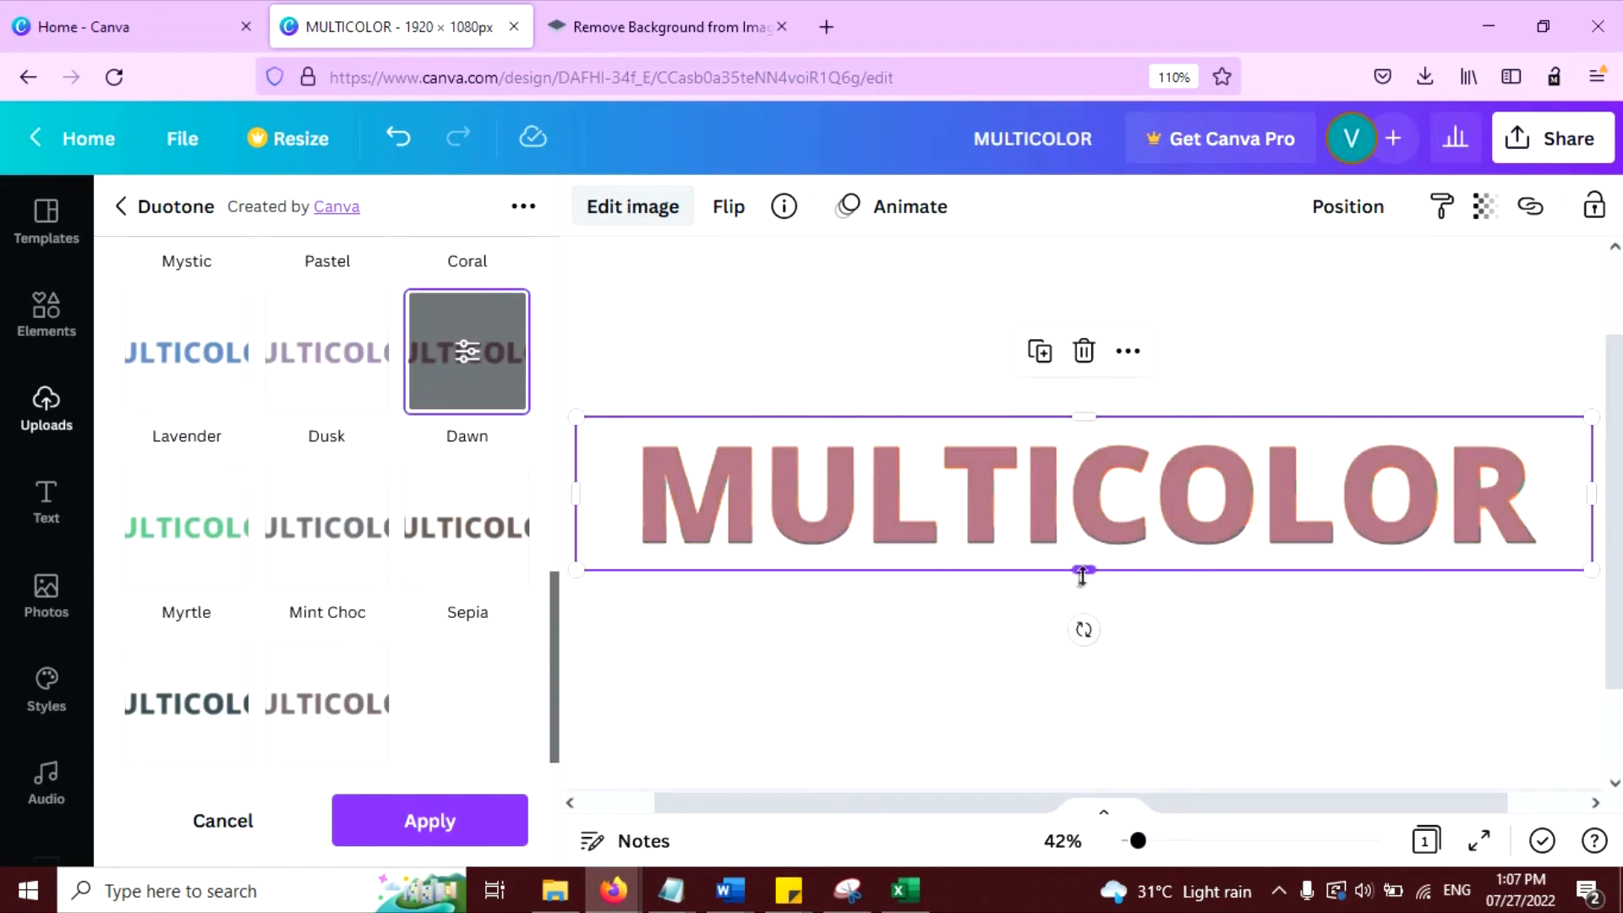
pyautogui.click(476, 372)
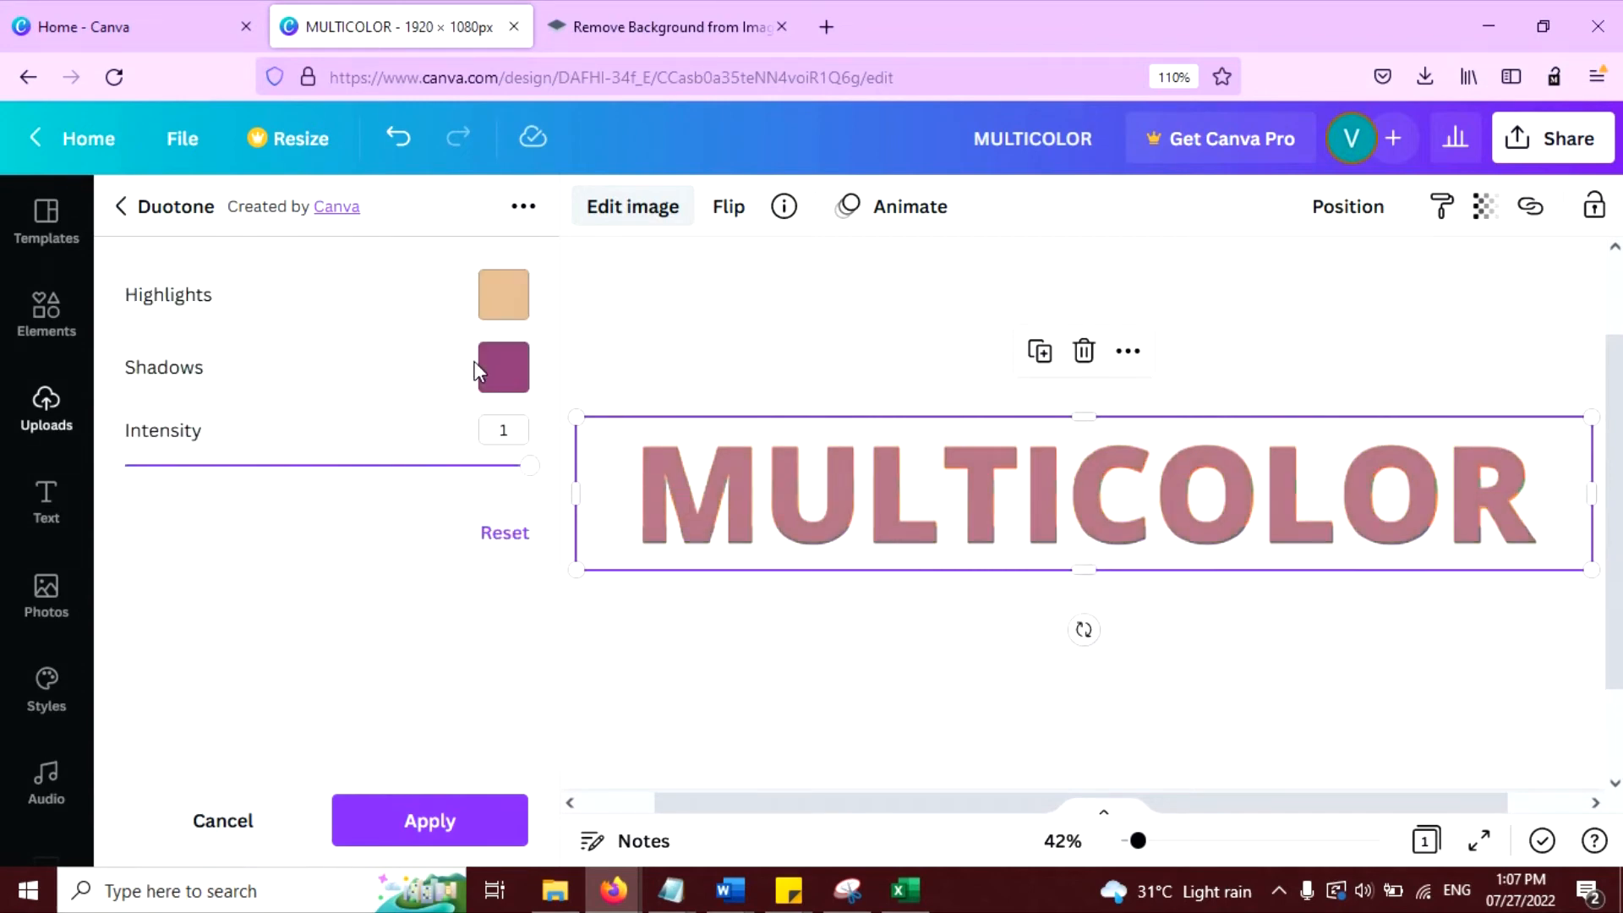
pyautogui.click(123, 208)
# Try the Lavender, Mystic and Sea Blue Duotone effects on the newest MULTICOLOR copy
pyautogui.click(217, 748)
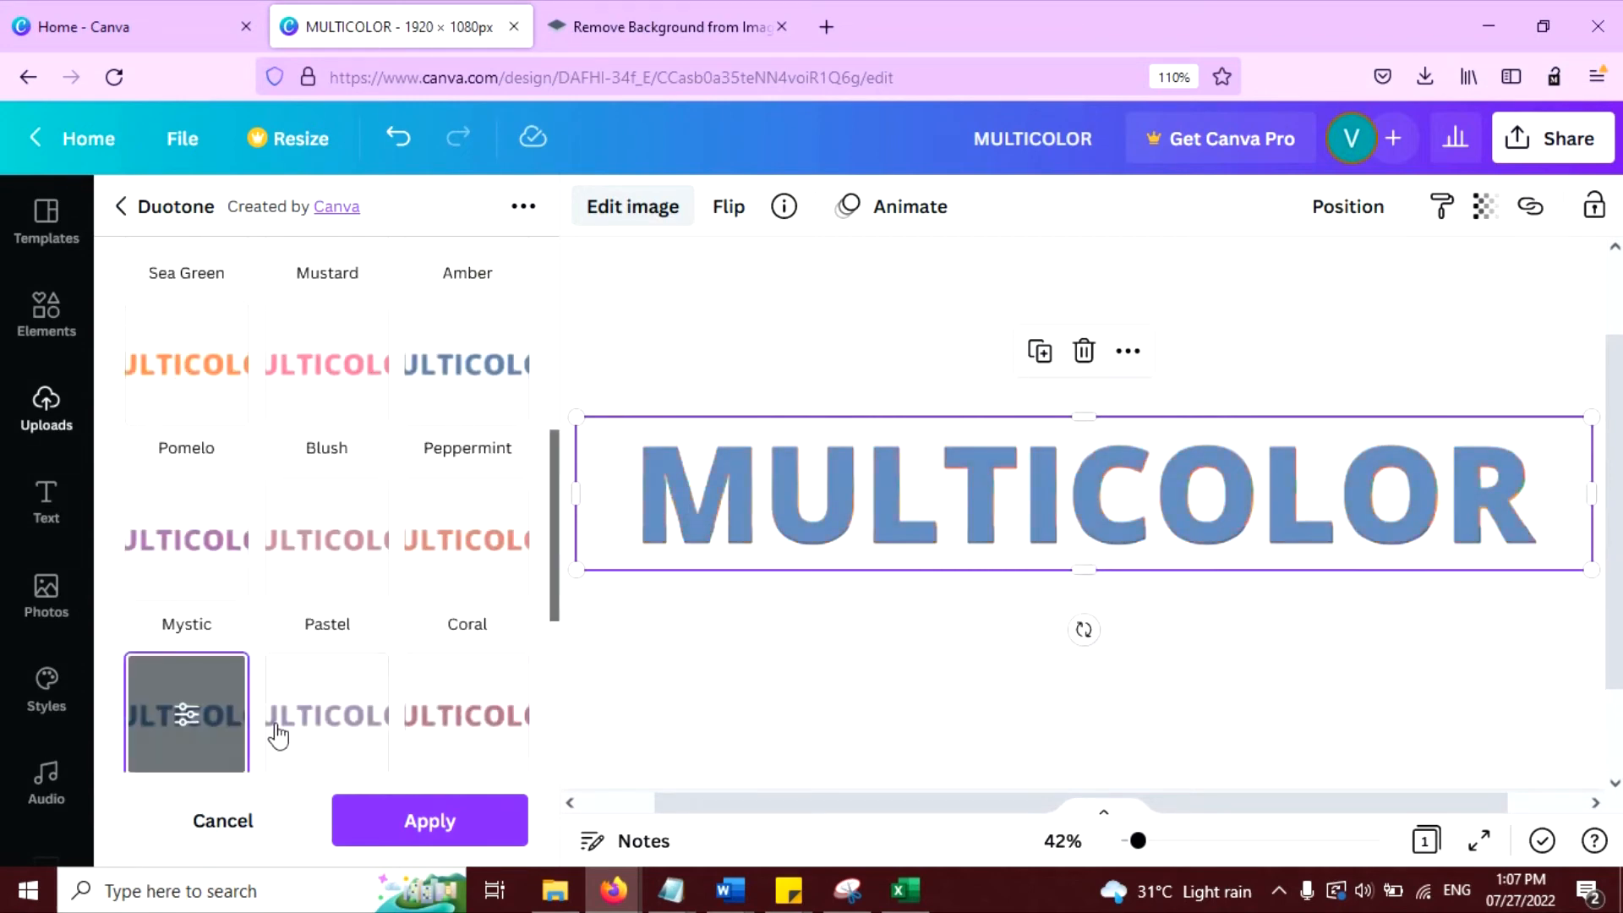
pyautogui.click(283, 733)
pyautogui.click(163, 534)
pyautogui.scroll(4, 199, 423)
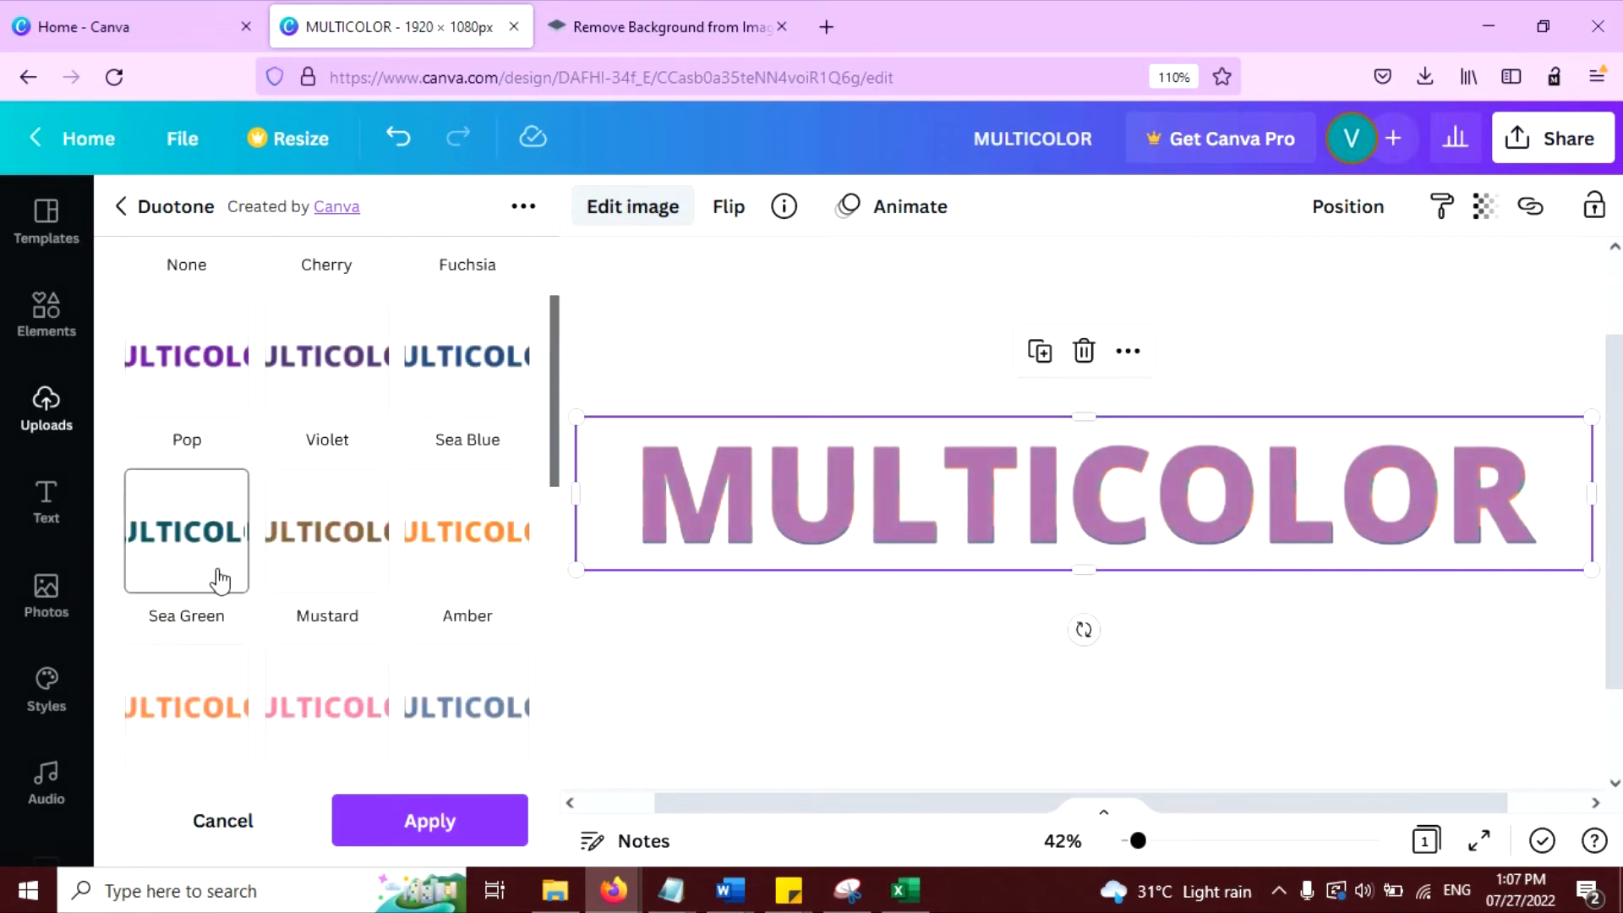
pyautogui.scroll(2, 422, 473)
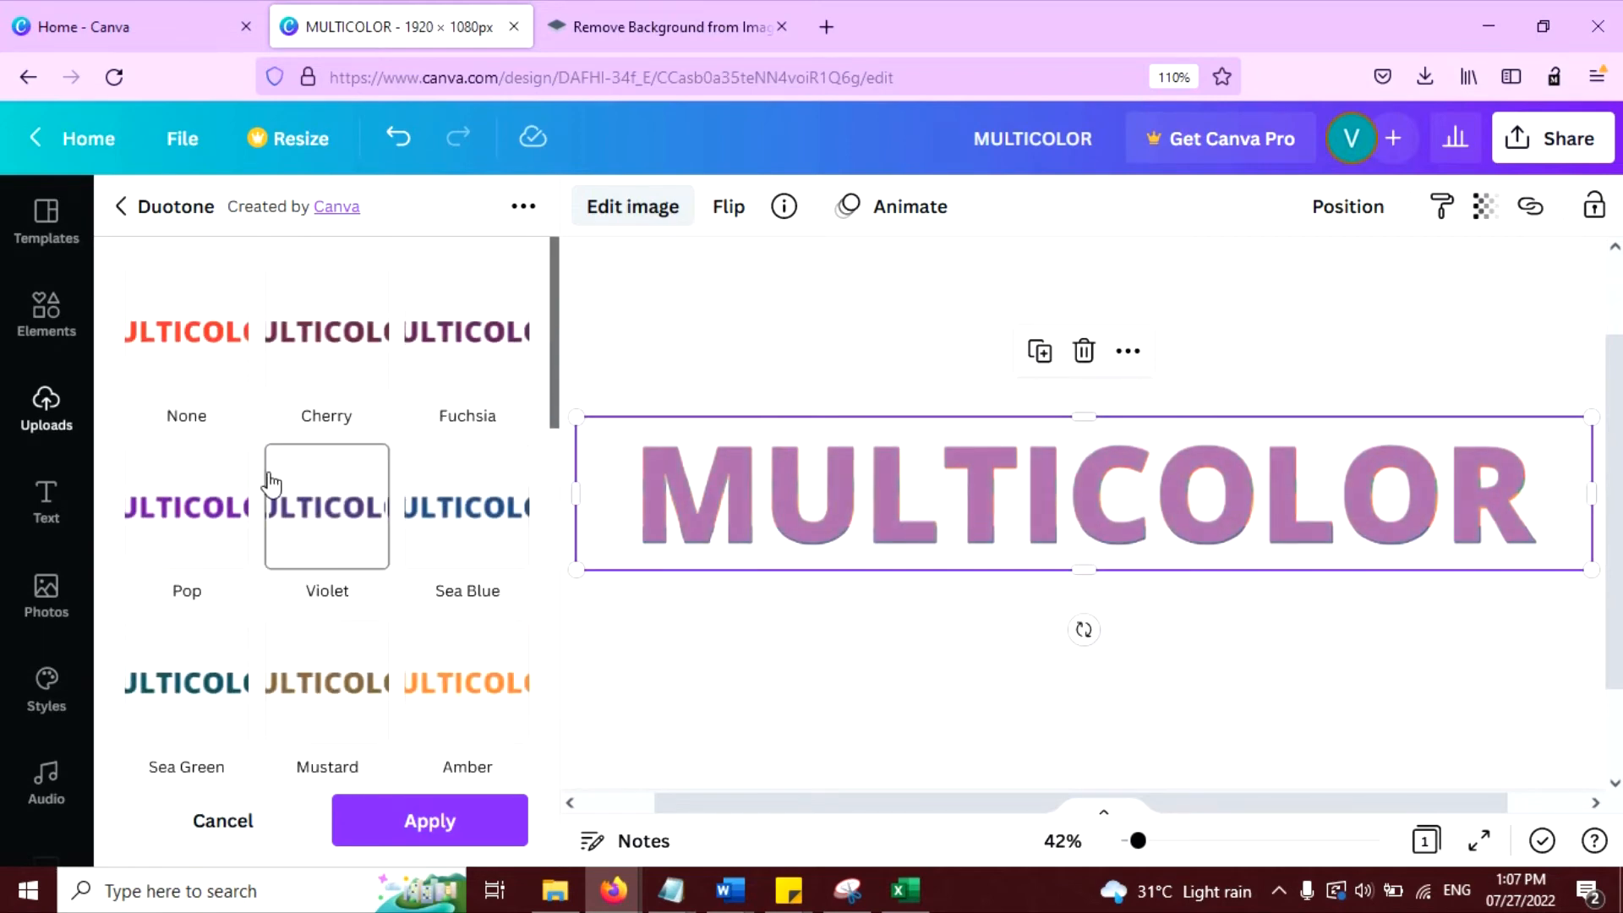
pyautogui.click(446, 523)
# Apply the Mustard Duotone effect to the newest copy and crop it from below to about 87 px high, covering only the letter tops
pyautogui.moveTo(1079, 566); pyautogui.dragTo(1082, 528)
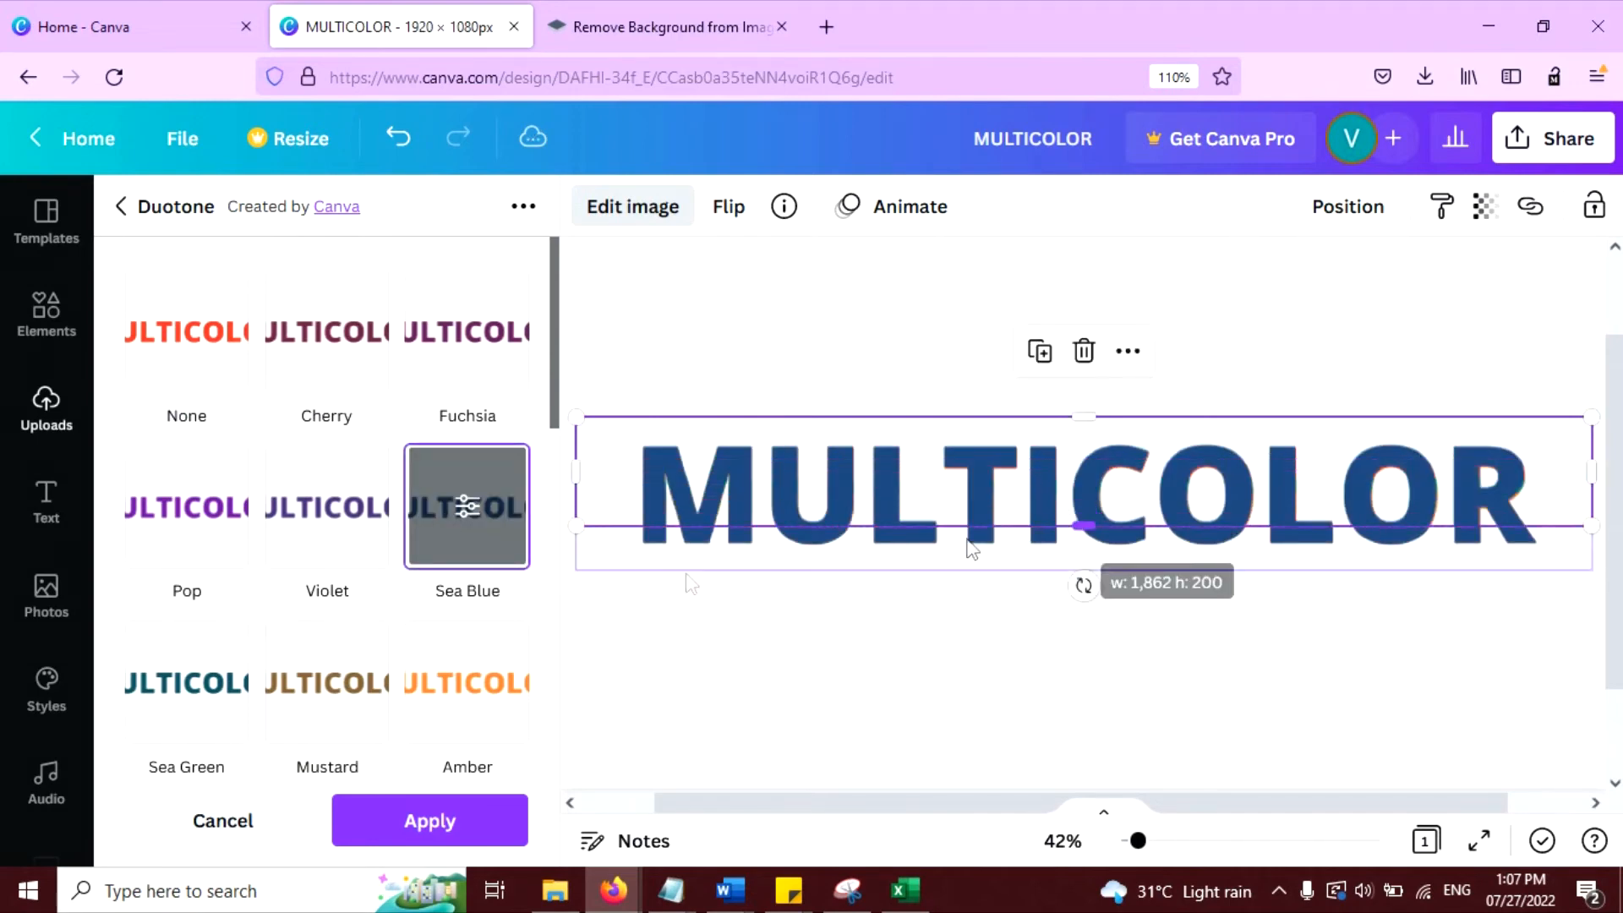
pyautogui.scroll(-3, 349, 664)
pyautogui.click(352, 474)
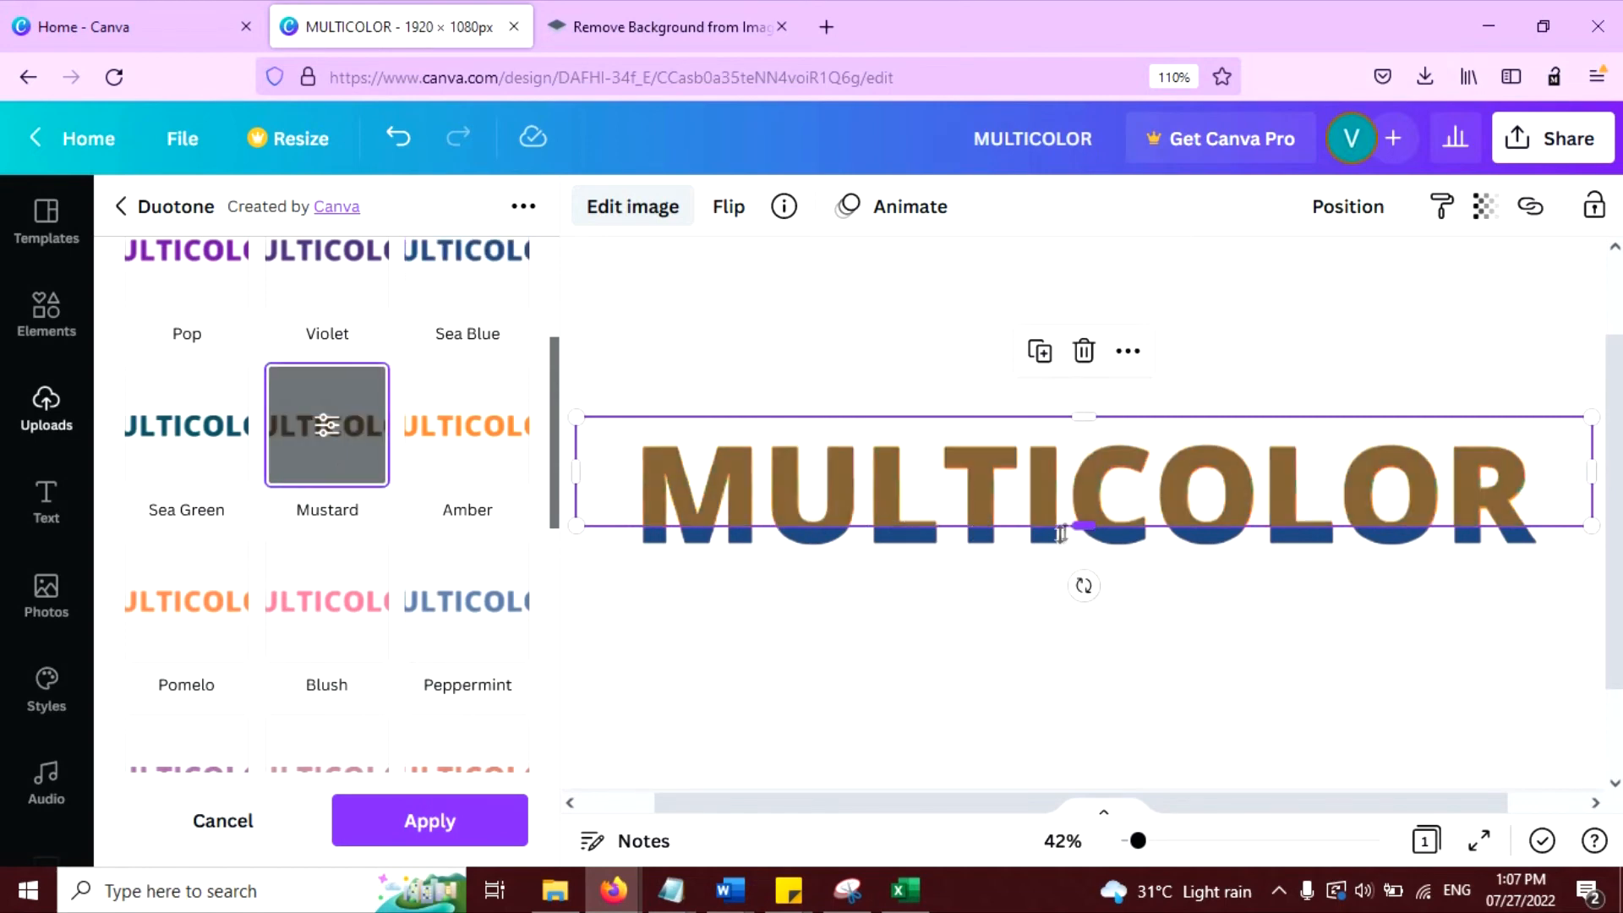
pyautogui.moveTo(1082, 514); pyautogui.dragTo(1077, 464)
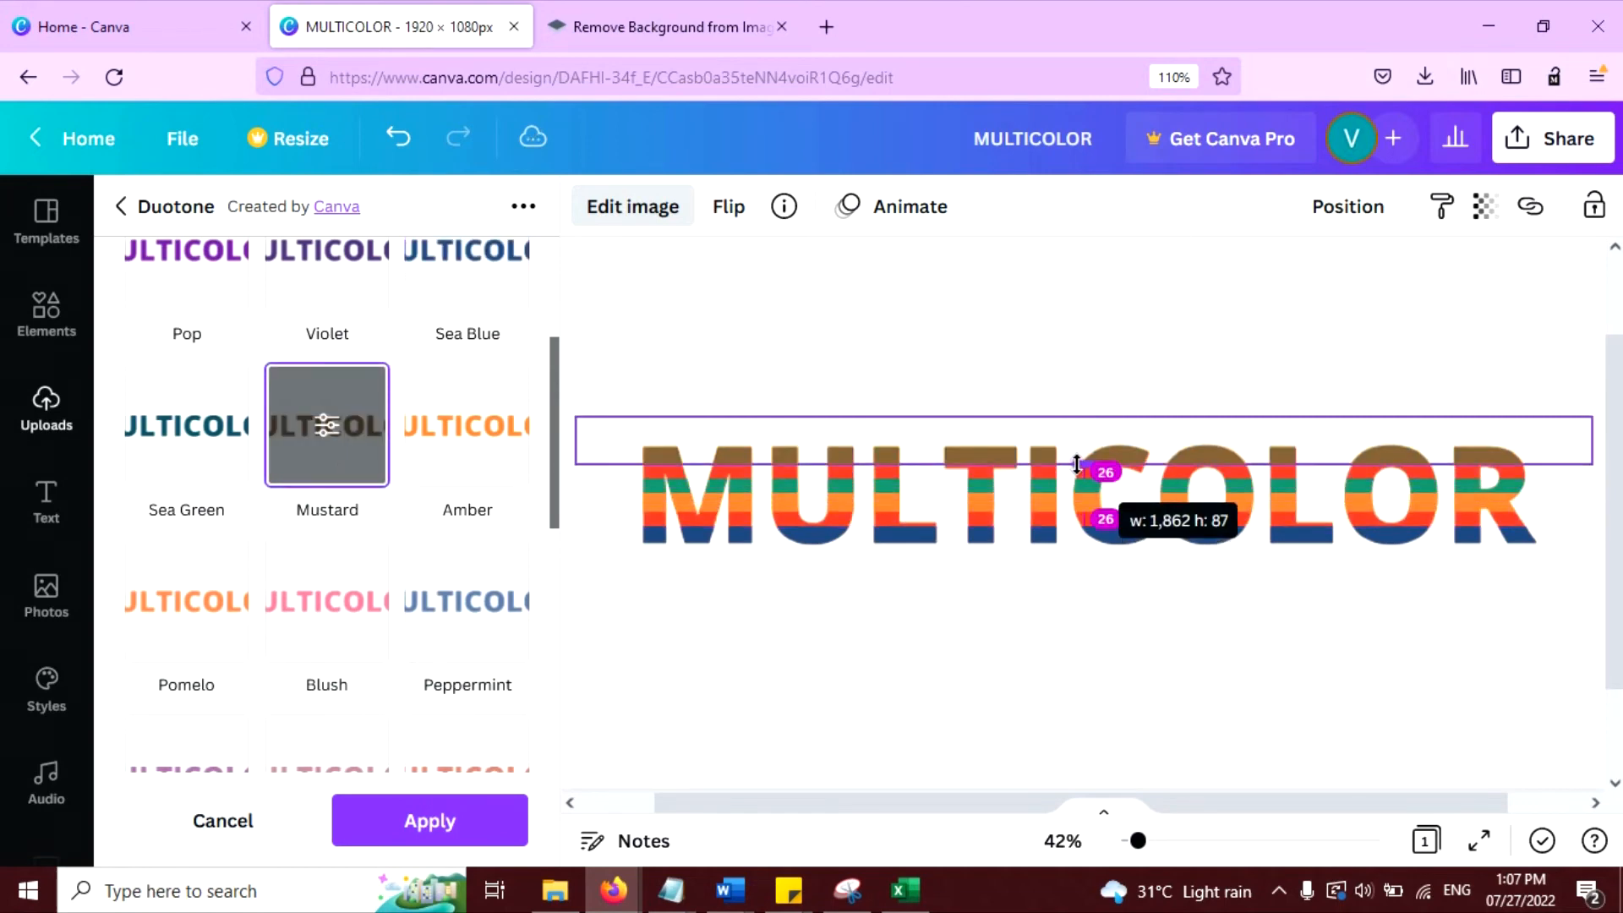
pyautogui.click(439, 818)
pyautogui.click(781, 311)
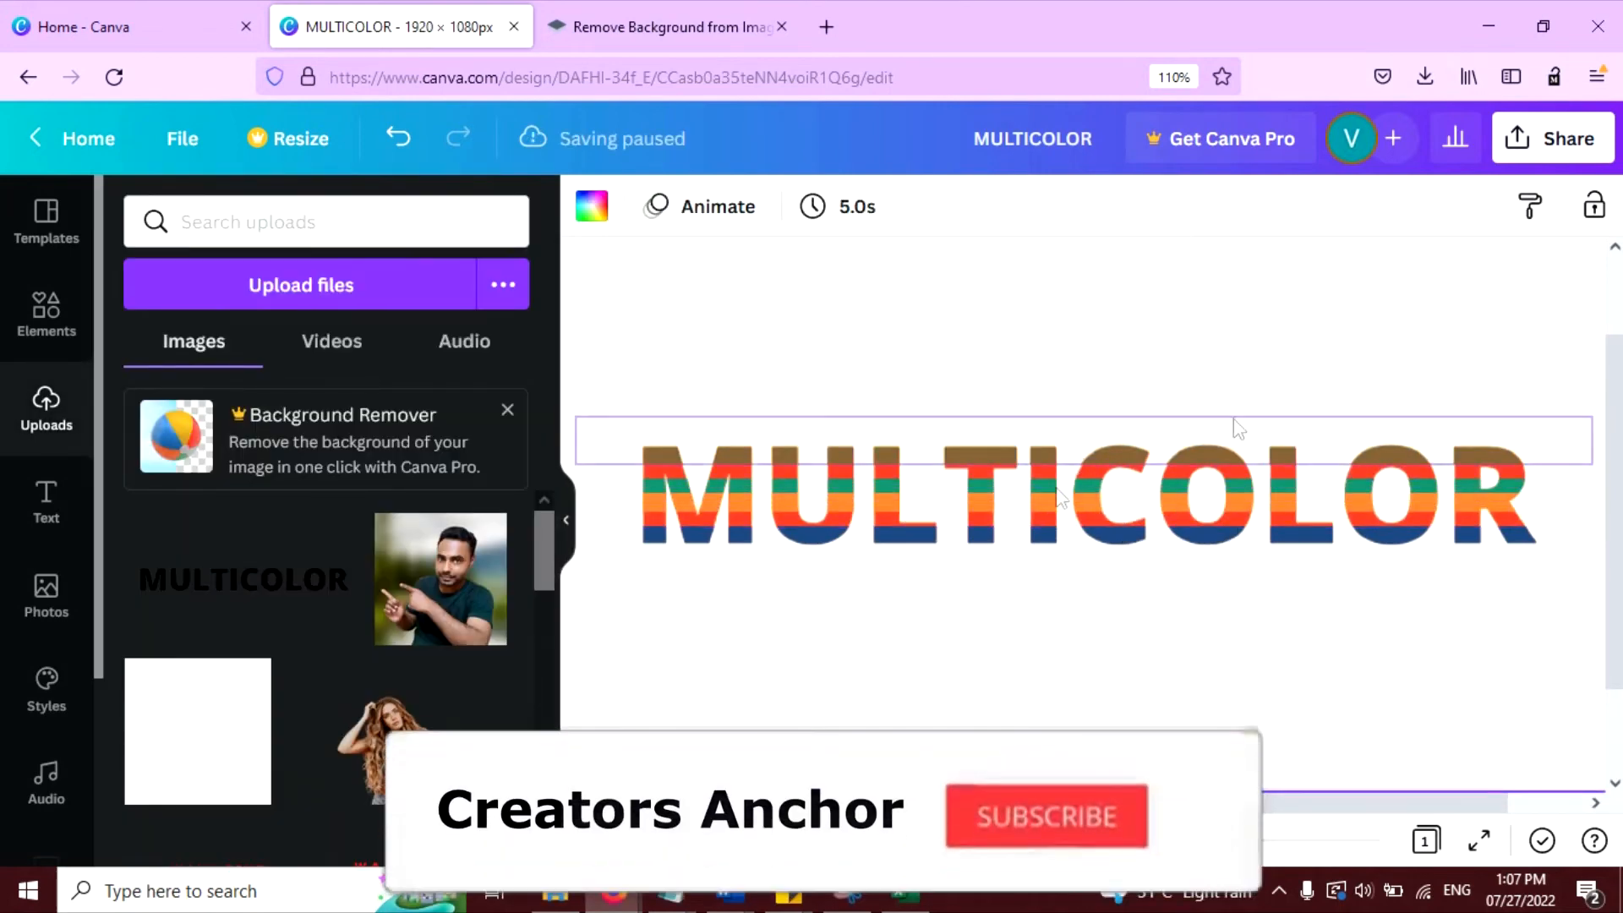
# Hide the uploads panel and examine the finished striped MULTICOLOR text on the page
pyautogui.click(567, 520)
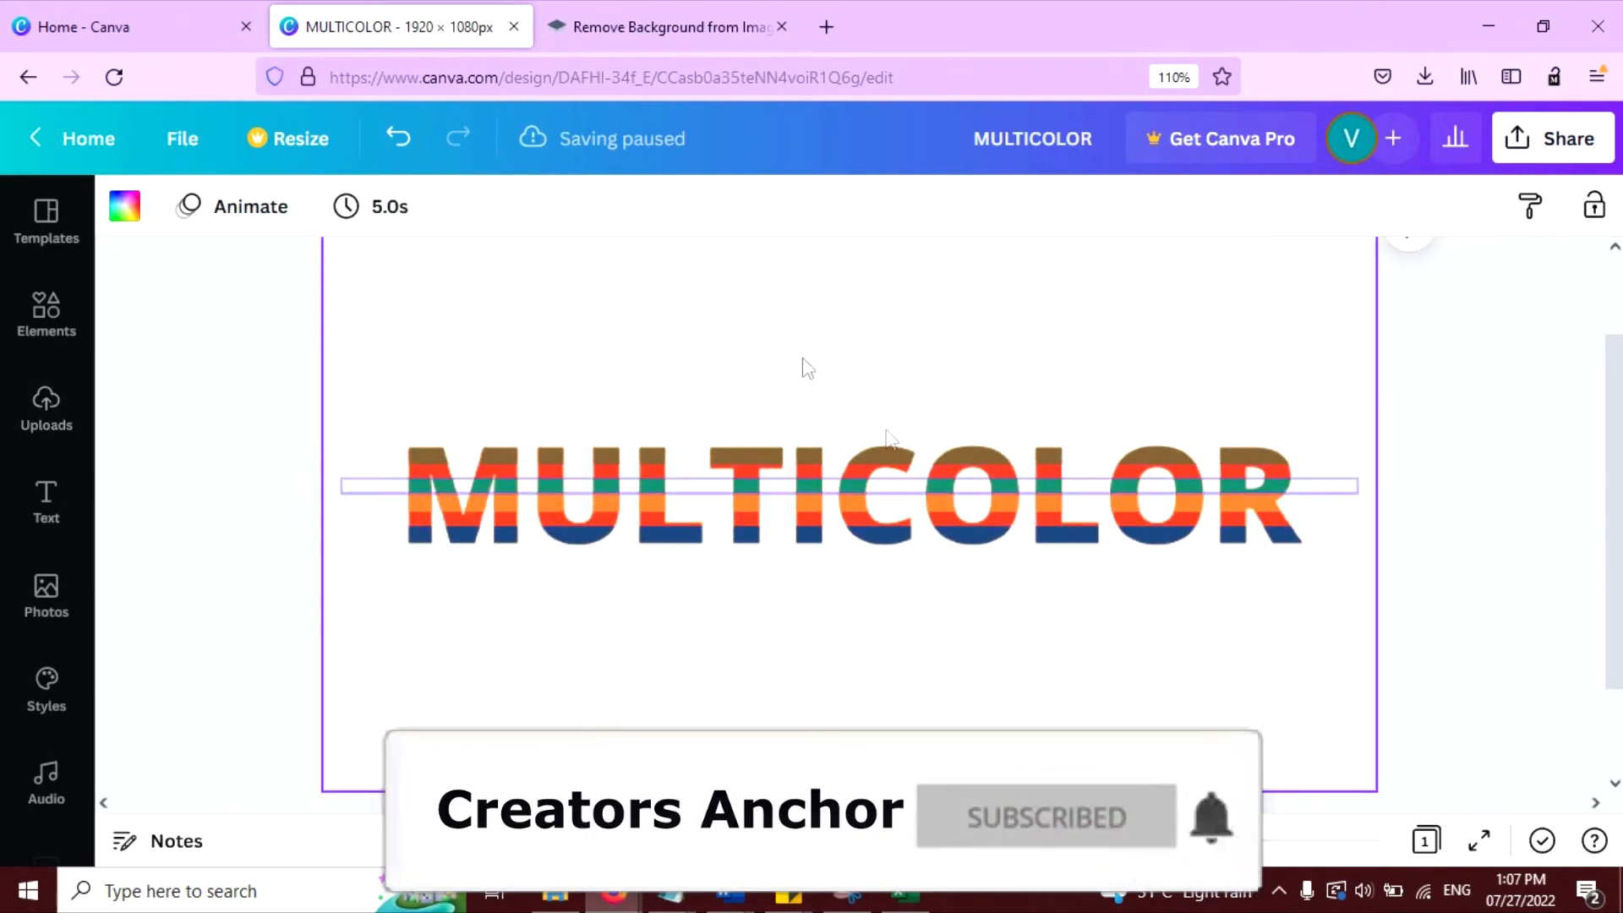
pyautogui.click(605, 457)
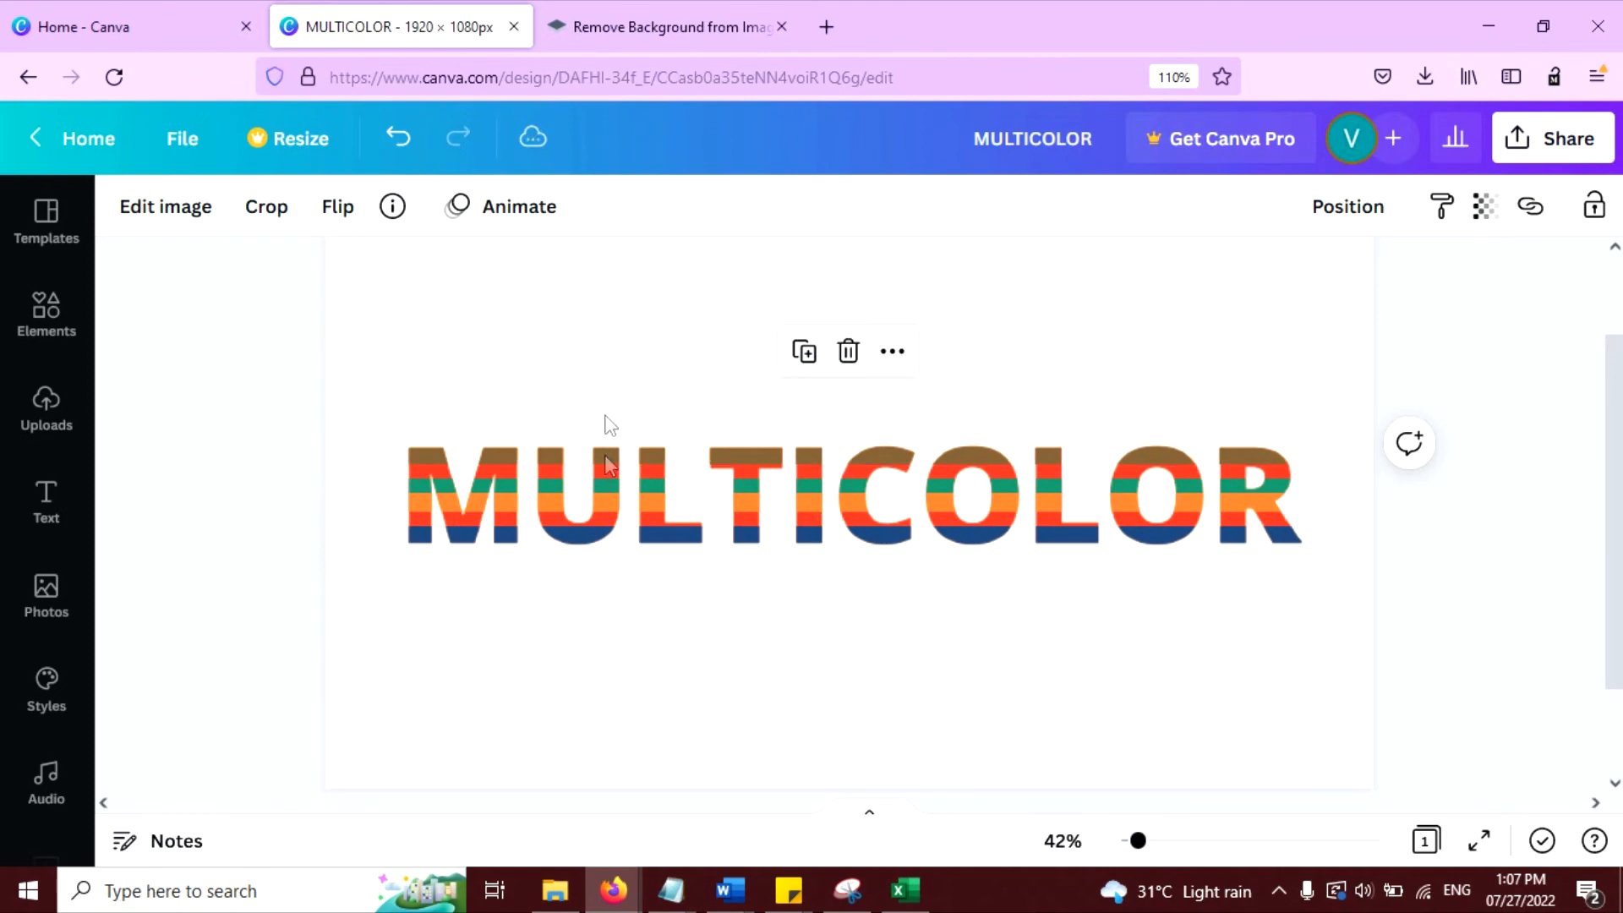
pyautogui.click(599, 343)
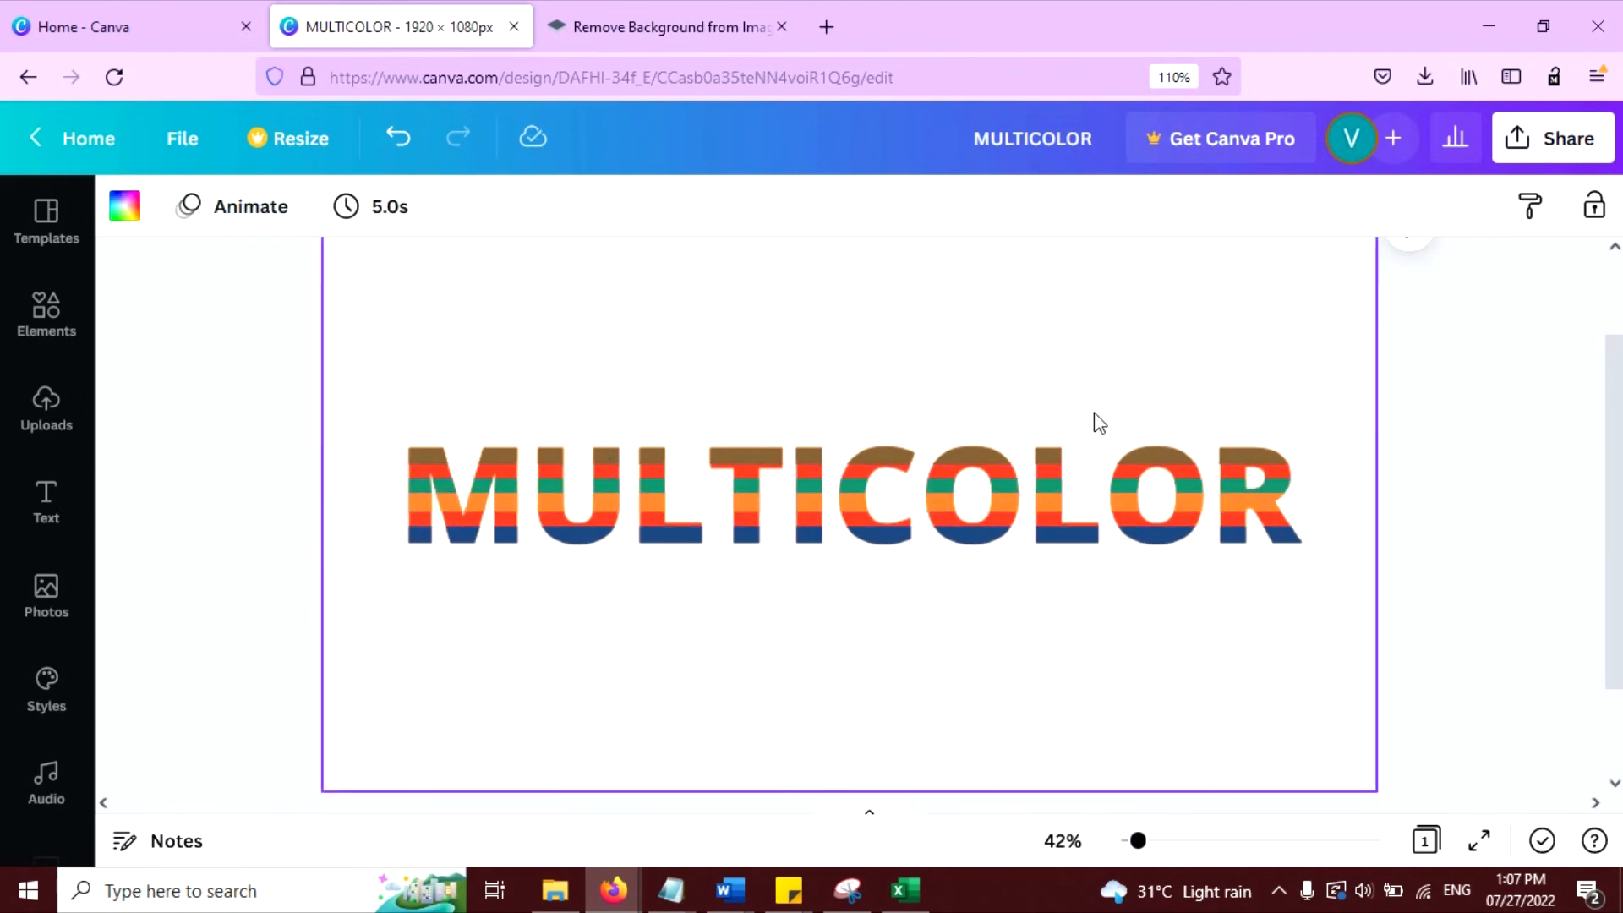
pyautogui.scroll(1, 1099, 423)
pyautogui.scroll(-1, 1097, 420)
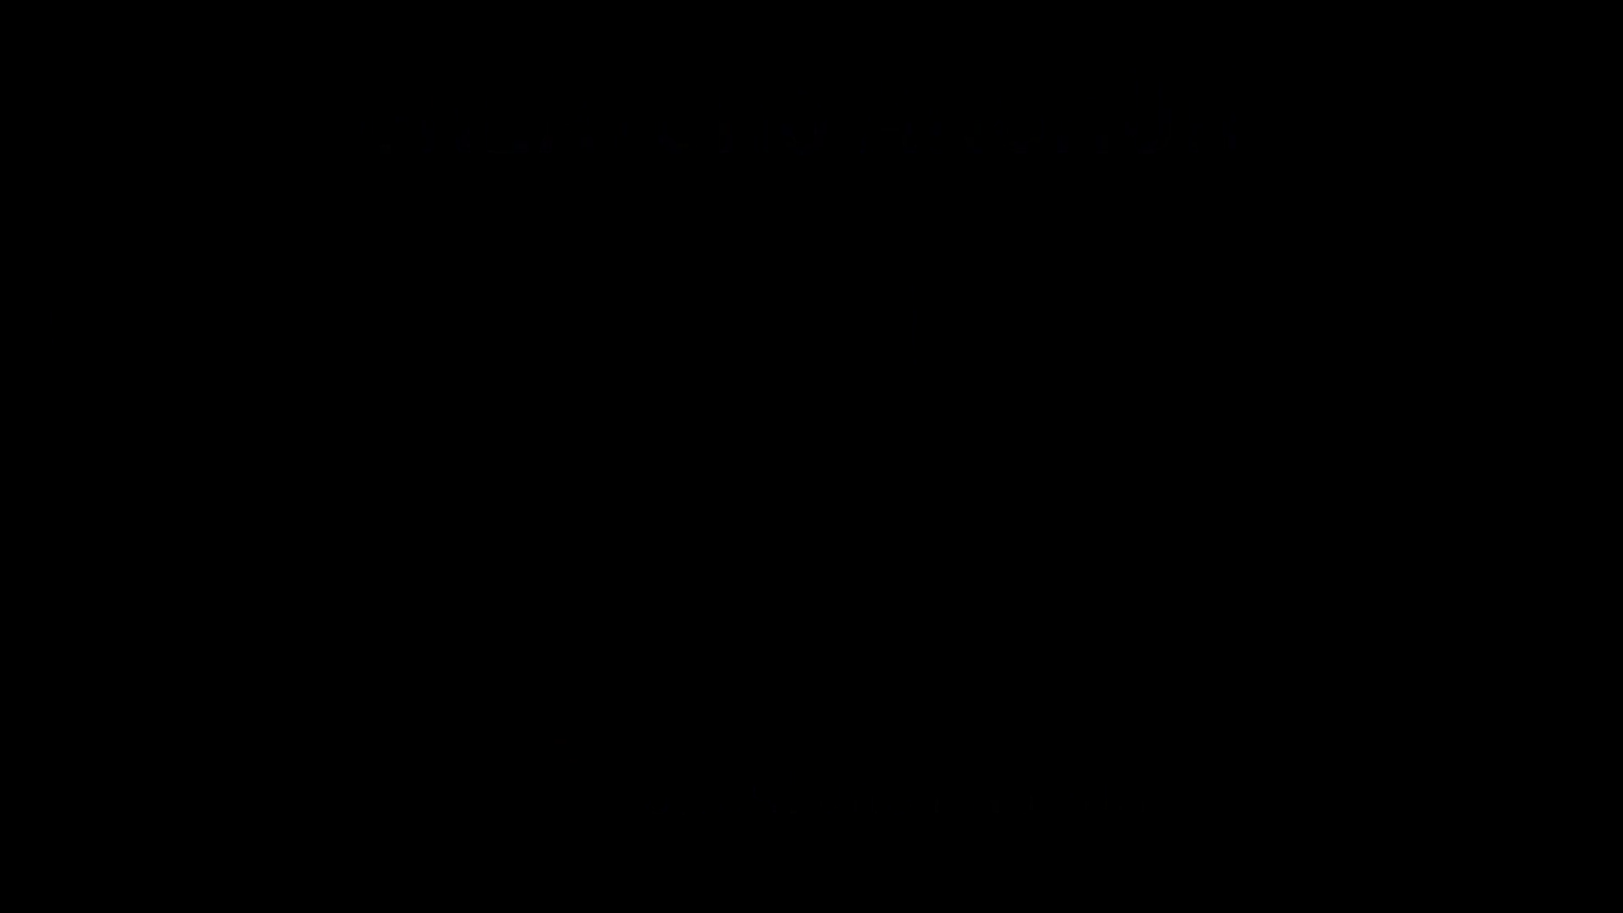